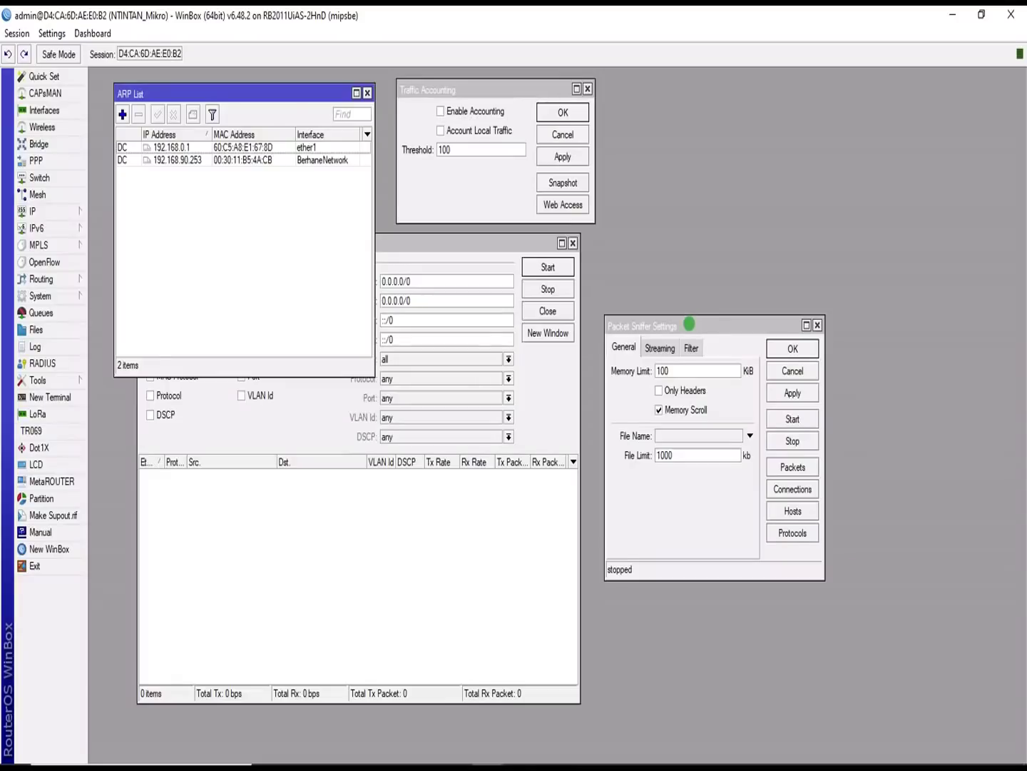
Step: Drag the Packet Sniffer Settings window toward the lower-right corner, clear of the other windows
{"action": "left_click_drag", "start_coordinate": [688, 366], "coordinate": [877, 529]}
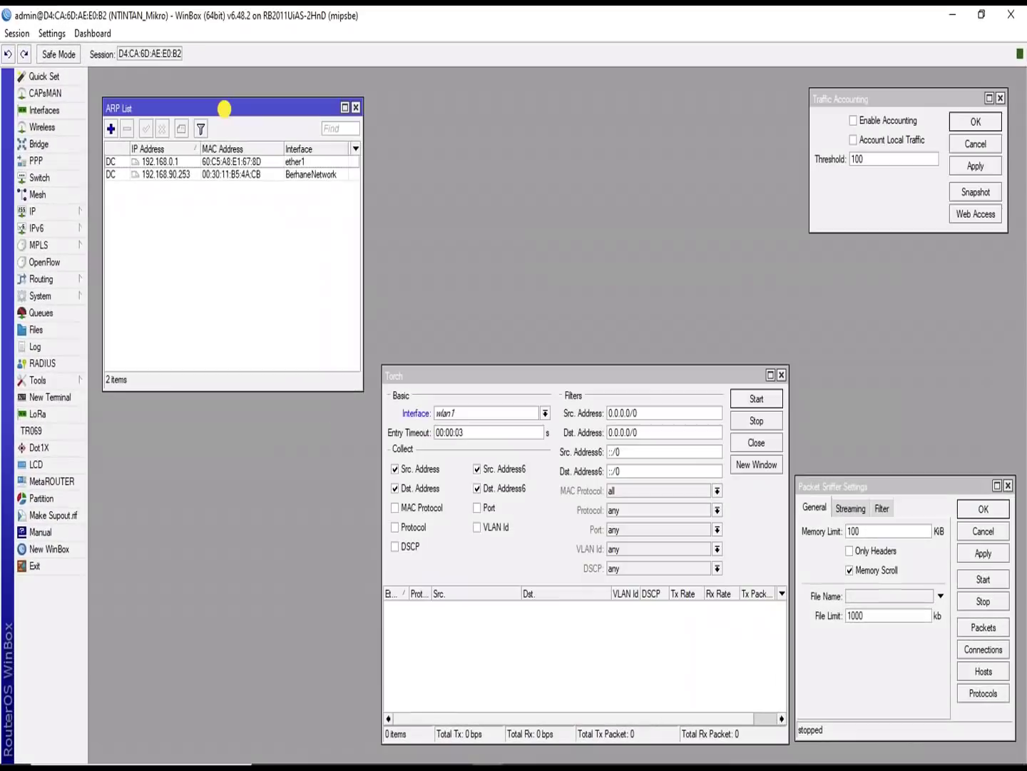
{"action": "left_click_drag", "start_coordinate": [206, 162], "coordinate": [207, 158]}
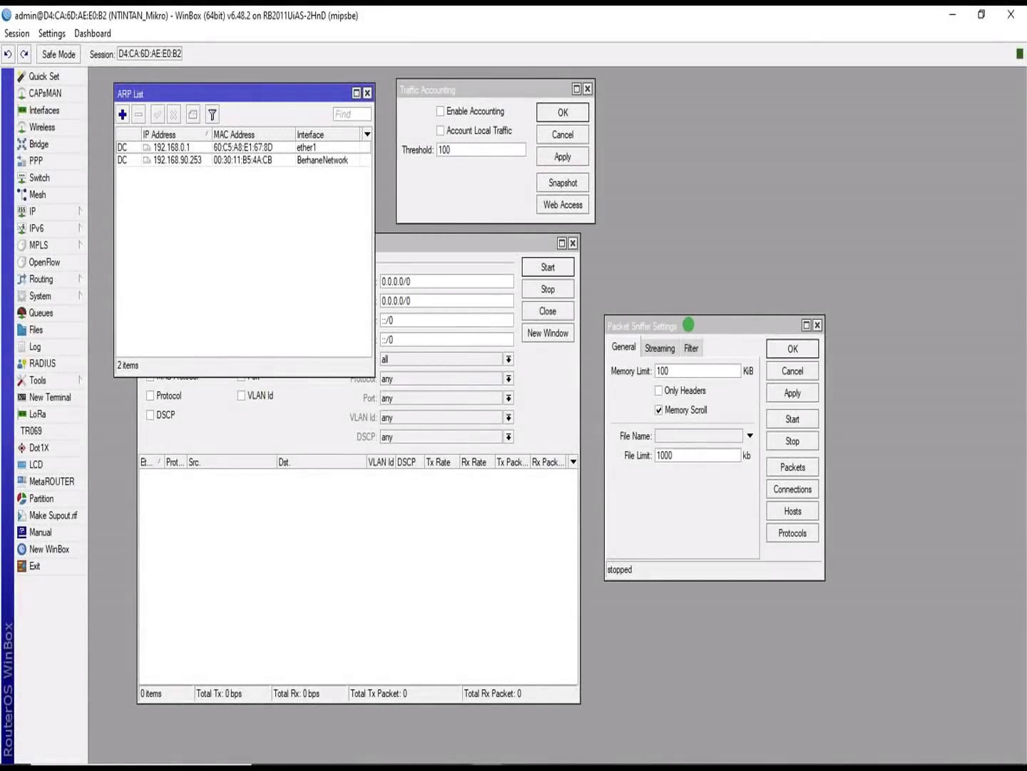
{"action": "left_click_drag", "start_coordinate": [688, 325], "coordinate": [879, 485]}
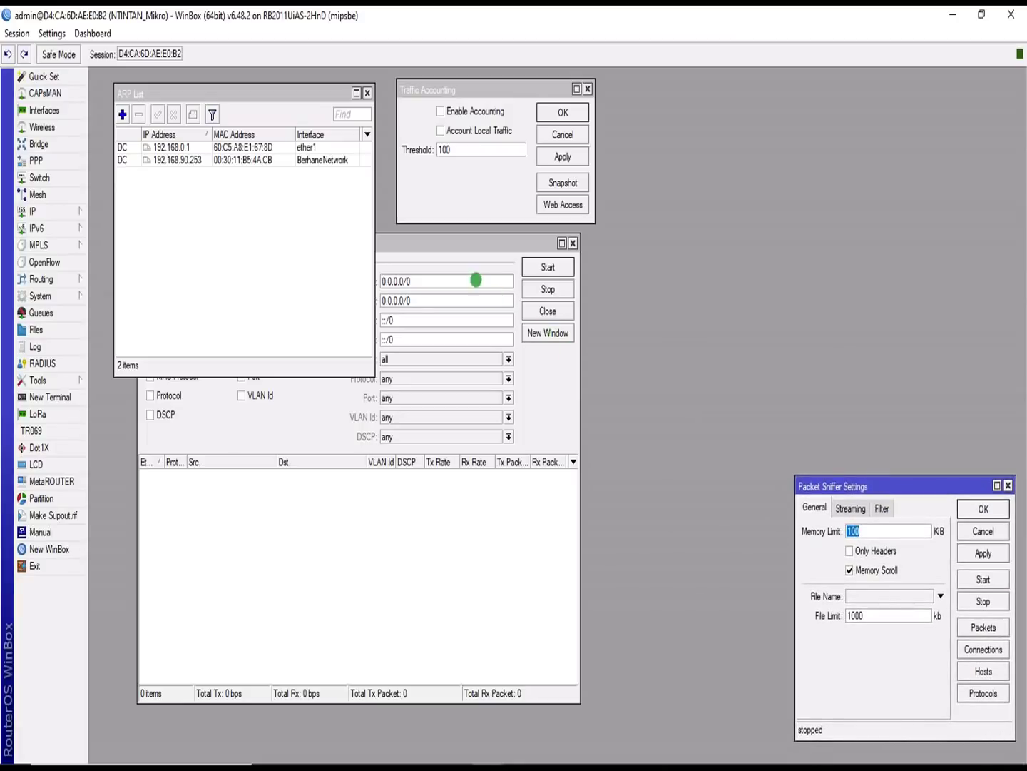
Step: Move and shorten the Torch window, shift Traffic Accounting to the top right, and nudge ARP List
{"action": "left_click", "coordinate": [439, 238]}
{"action": "mouse_move", "coordinate": [439, 238]}
{"action": "left_mouse_down"}
{"action": "mouse_move", "coordinate": [581, 303]}
{"action": "mouse_move", "coordinate": [605, 279]}
{"action": "left_mouse_up"}
{"action": "left_click", "coordinate": [371, 321]}
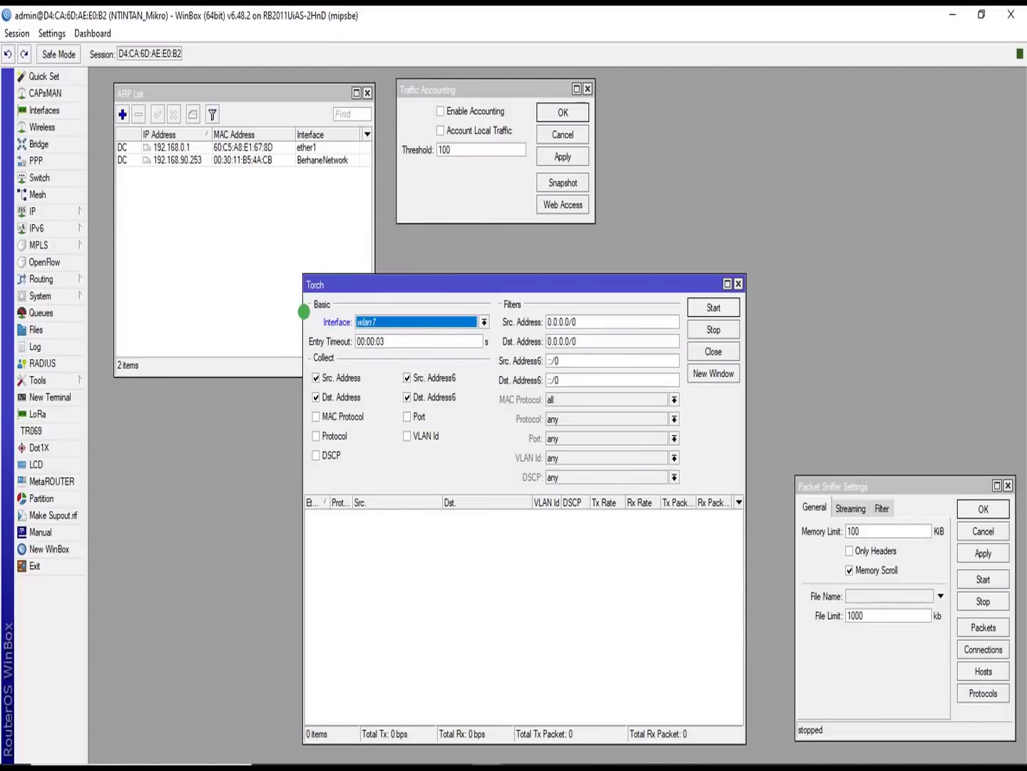
{"action": "left_click_drag", "start_coordinate": [304, 312], "coordinate": [383, 307]}
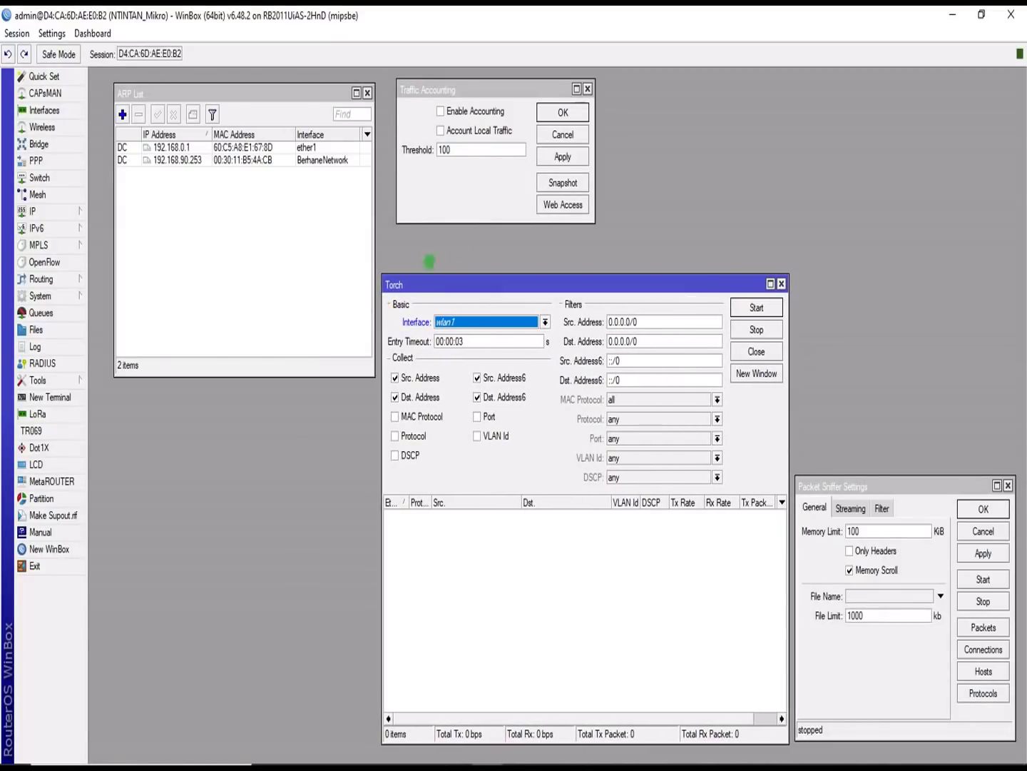
{"action": "left_click_drag", "start_coordinate": [501, 275], "coordinate": [498, 374]}
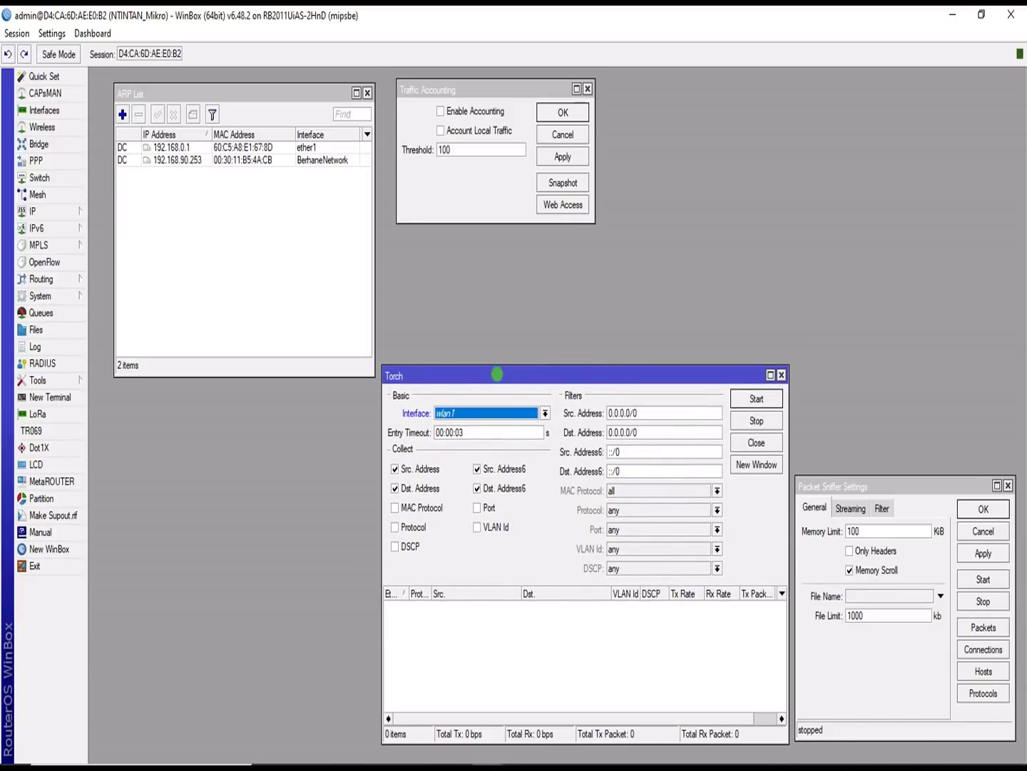
{"action": "left_click_drag", "start_coordinate": [466, 87], "coordinate": [879, 97]}
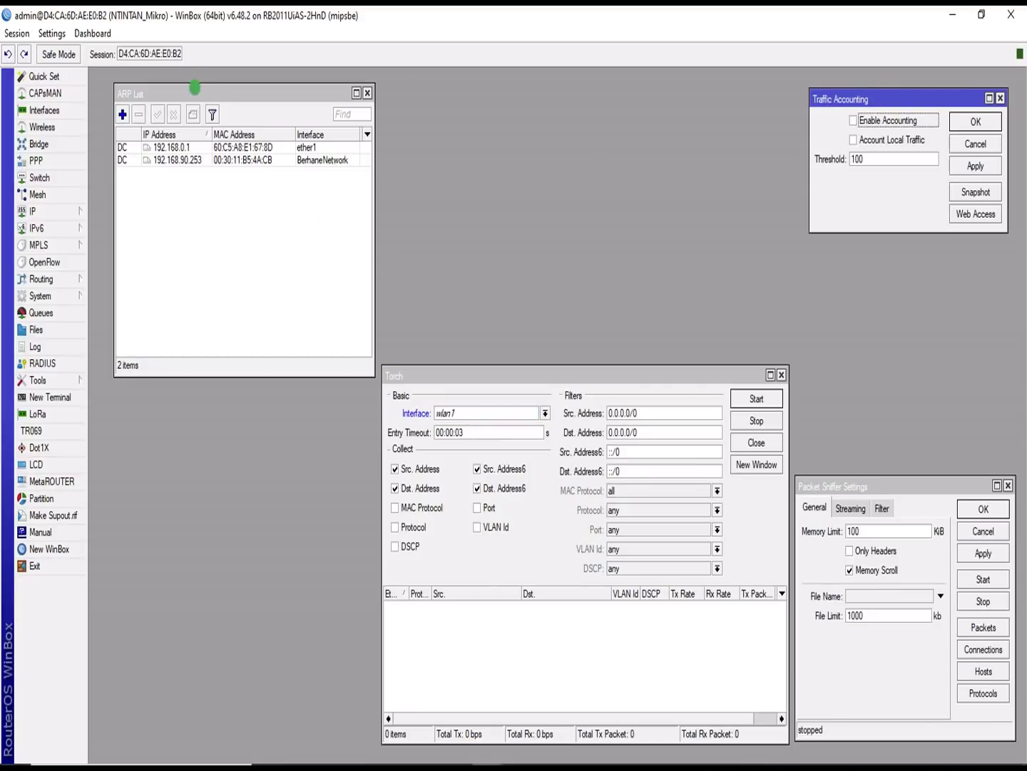
{"action": "left_click_drag", "start_coordinate": [194, 88], "coordinate": [185, 102]}
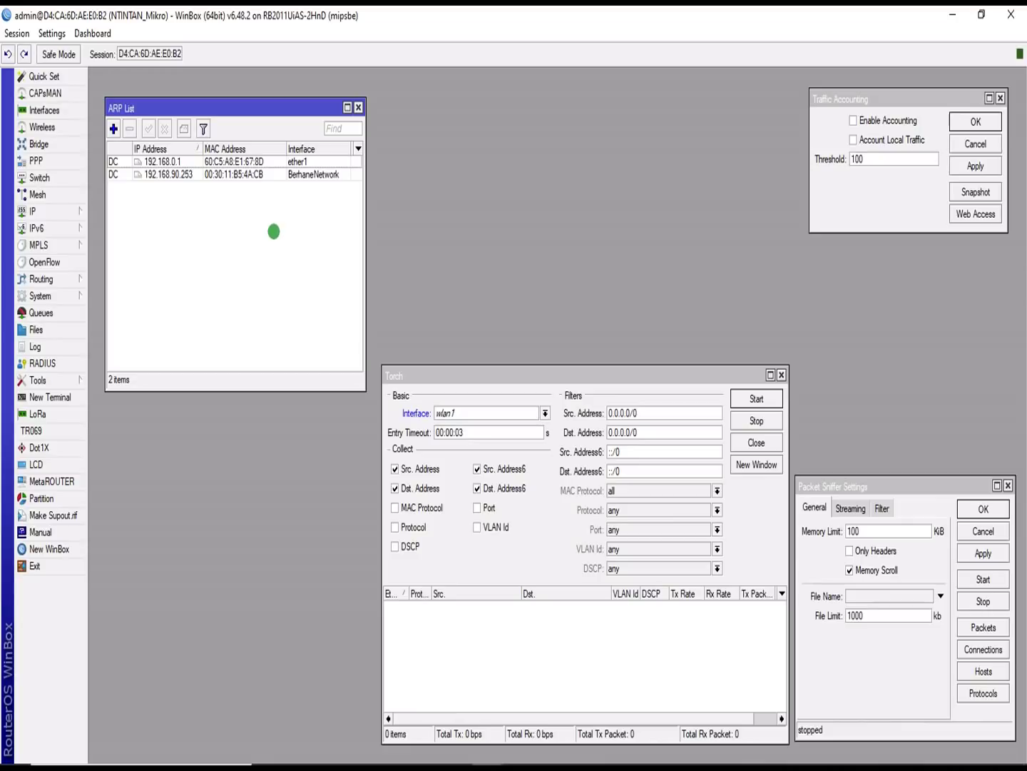
Step: Stretch the ARP List window down to nearly full height, then select and deselect the 192.168.0.1 entry
{"action": "left_click_drag", "start_coordinate": [227, 108], "coordinate": [221, 102]}
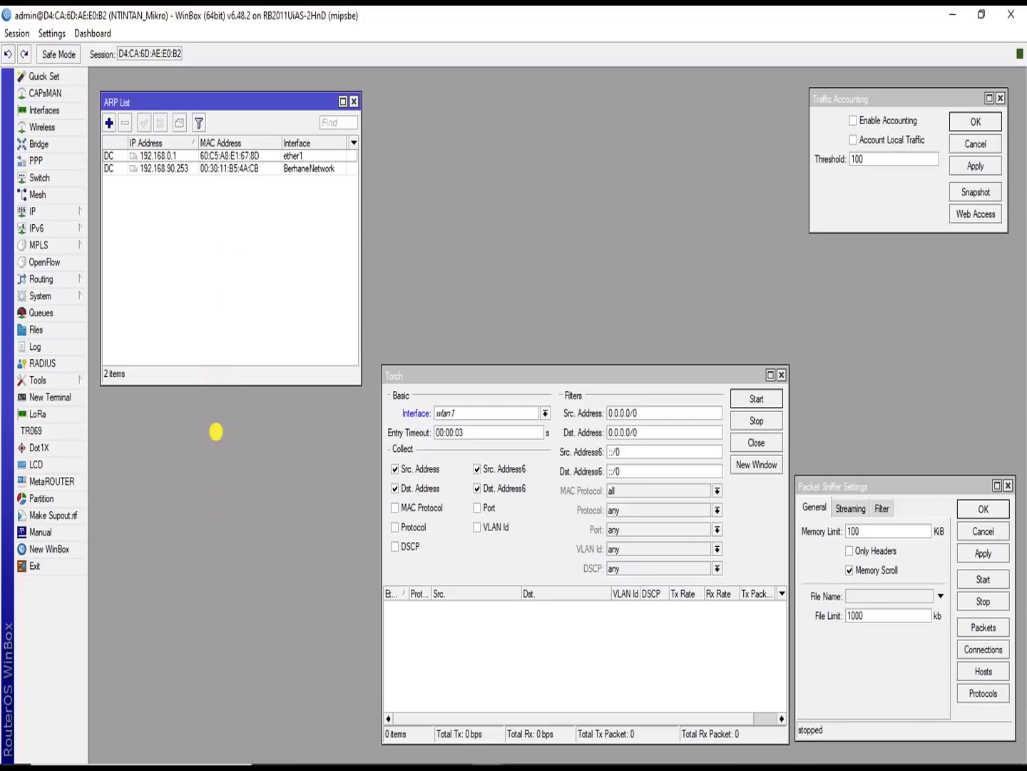
{"action": "left_click_drag", "start_coordinate": [217, 385], "coordinate": [194, 686]}
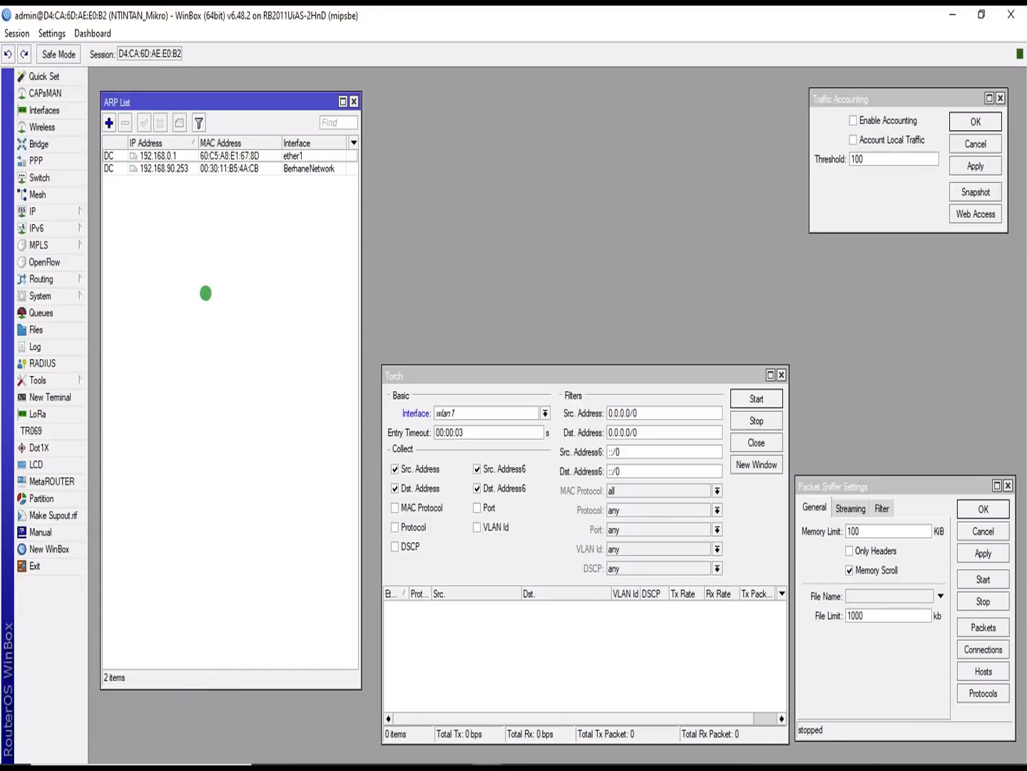
{"action": "left_click", "coordinate": [213, 154]}
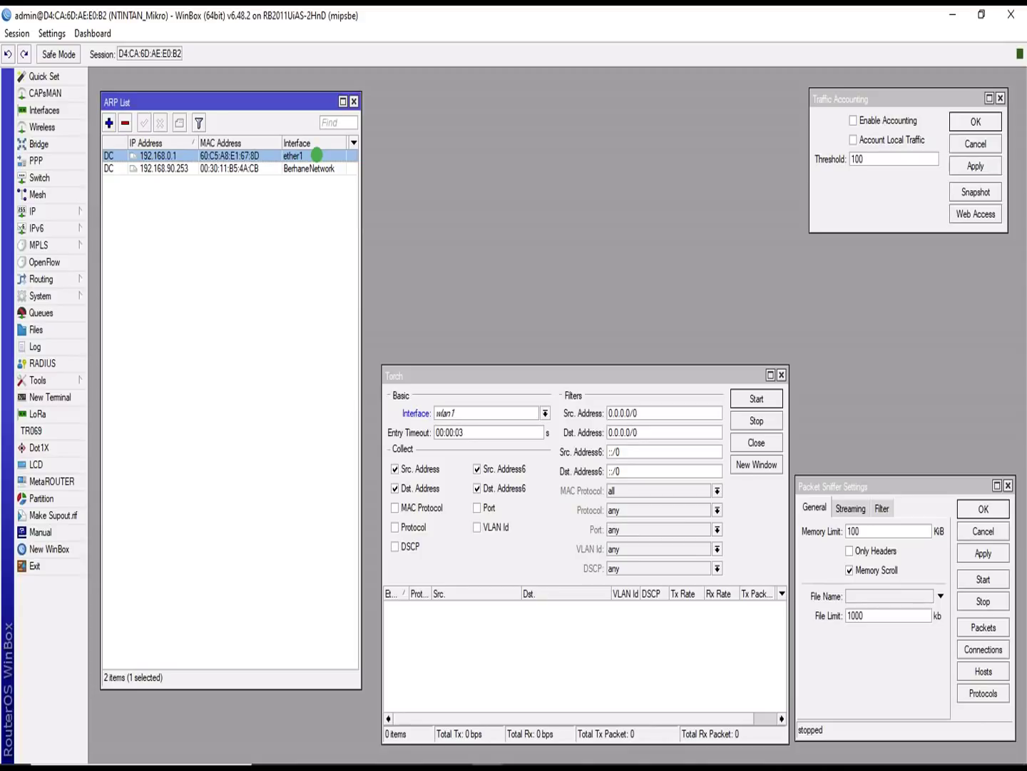
{"action": "left_click", "coordinate": [281, 216]}
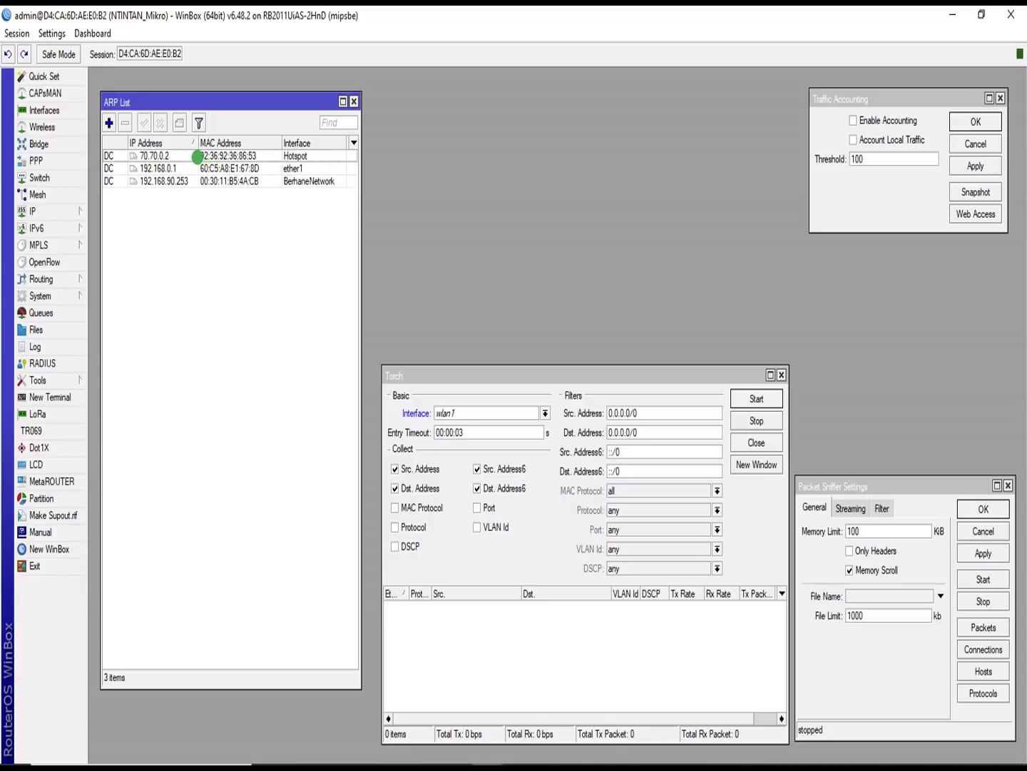
Step: Inspect the 70.70.0.2 Hotspot ARP entry, then move the ARP List window up and left
{"action": "left_click", "coordinate": [196, 156]}
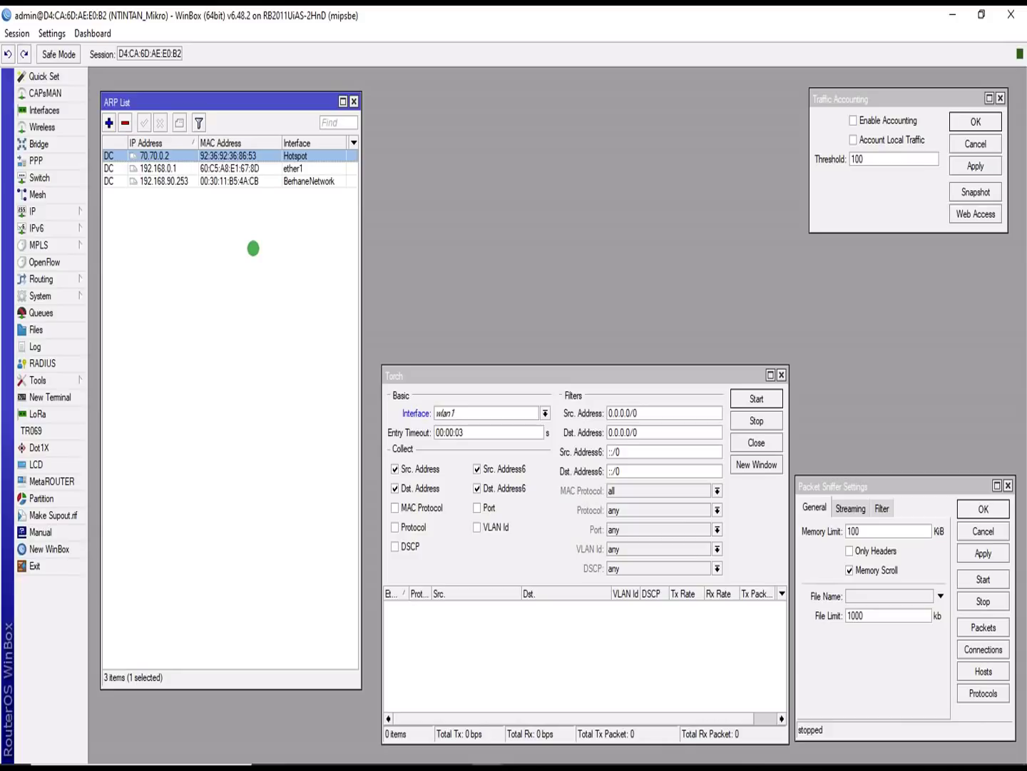
{"action": "left_click", "coordinate": [253, 249]}
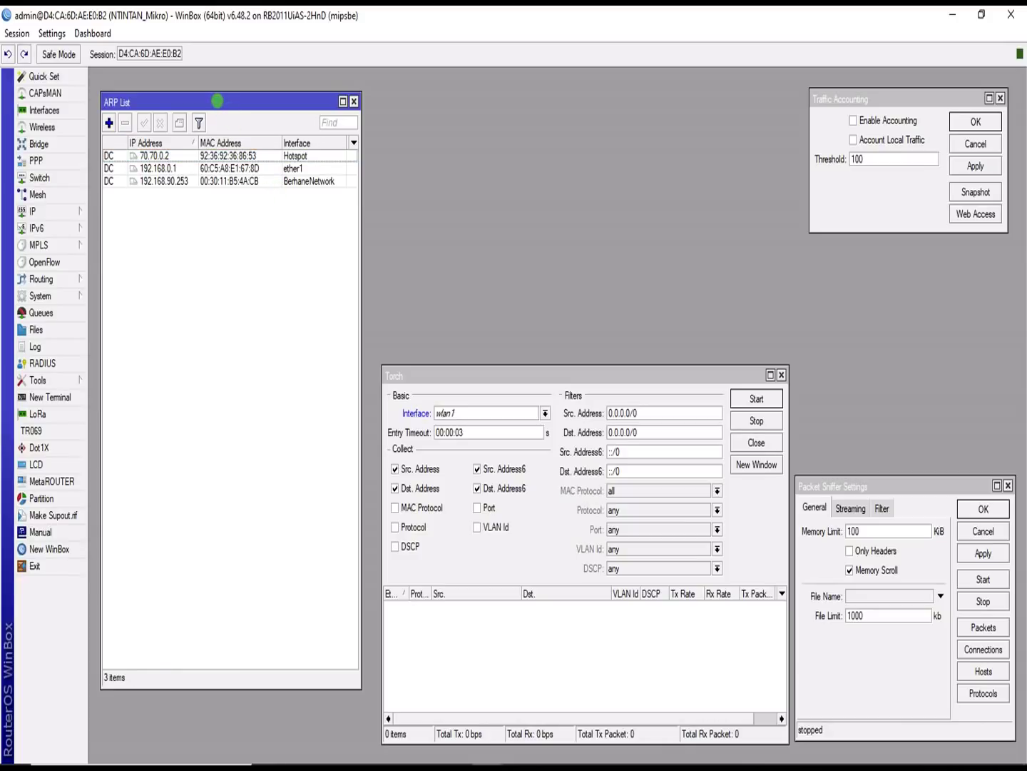
{"action": "left_click_drag", "start_coordinate": [218, 100], "coordinate": [210, 80]}
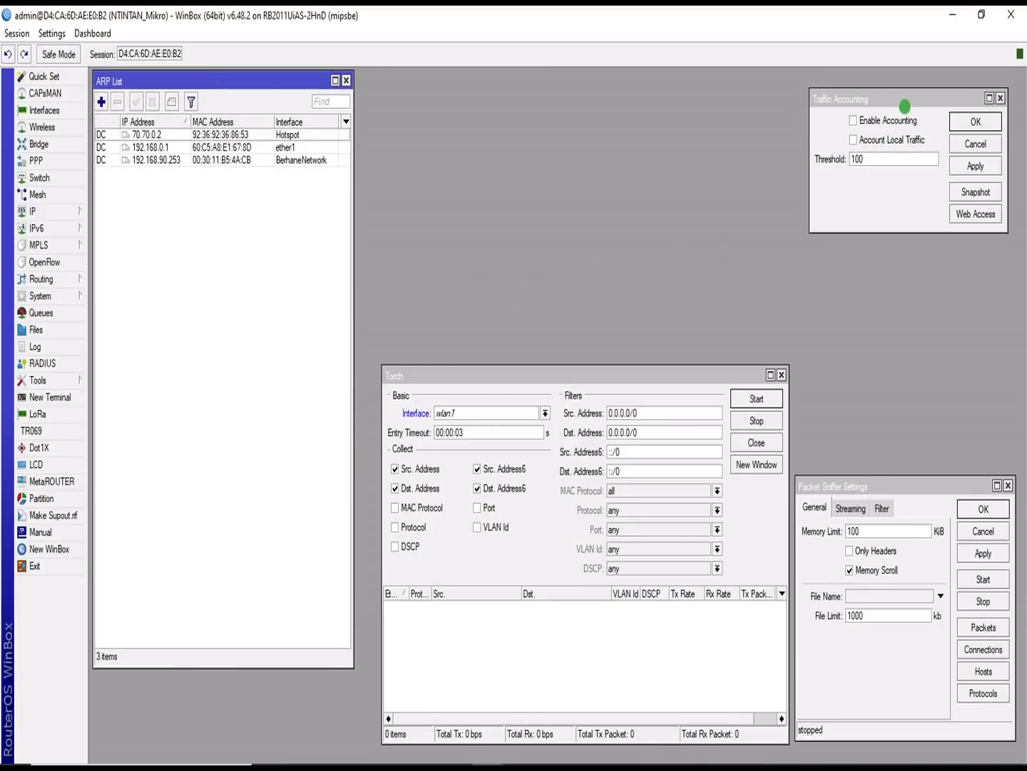
Step: Enable accounting with Account Local Traffic and threshold 256, then reopen it via IP > Accounting and park it top right
{"action": "mouse_move", "coordinate": [901, 99]}
{"action": "left_mouse_down"}
{"action": "mouse_move", "coordinate": [702, 130]}
{"action": "mouse_move", "coordinate": [634, 108]}
{"action": "mouse_move", "coordinate": [535, 95]}
{"action": "left_mouse_up"}
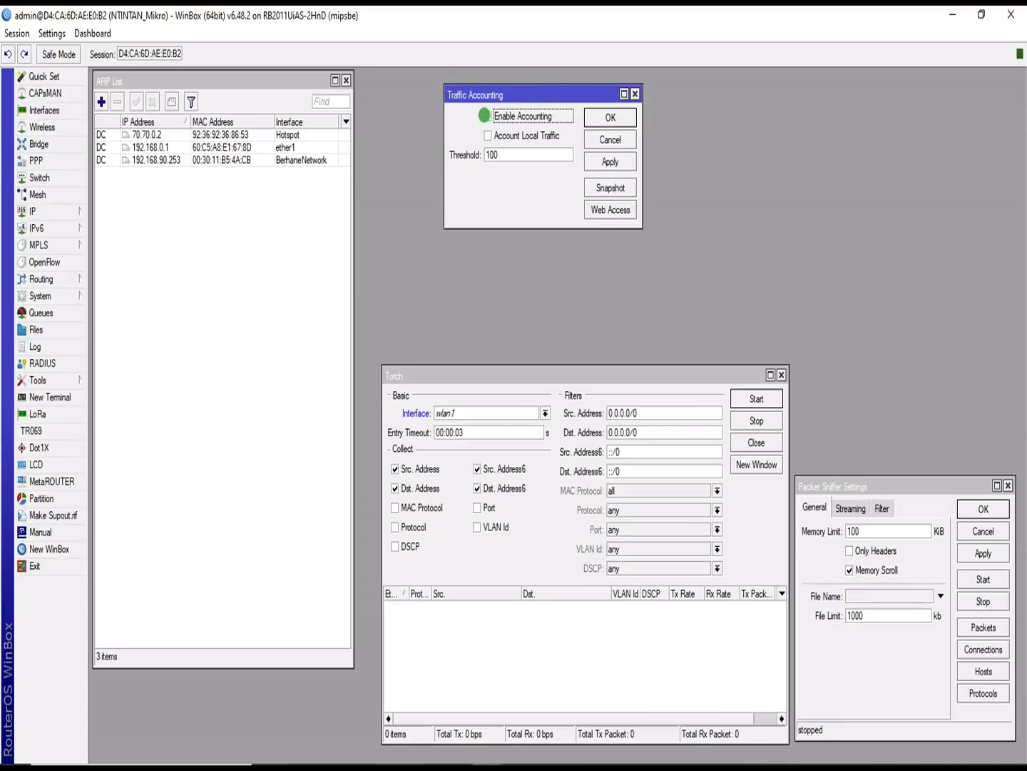
{"action": "left_click", "coordinate": [489, 115]}
{"action": "left_click", "coordinate": [488, 135]}
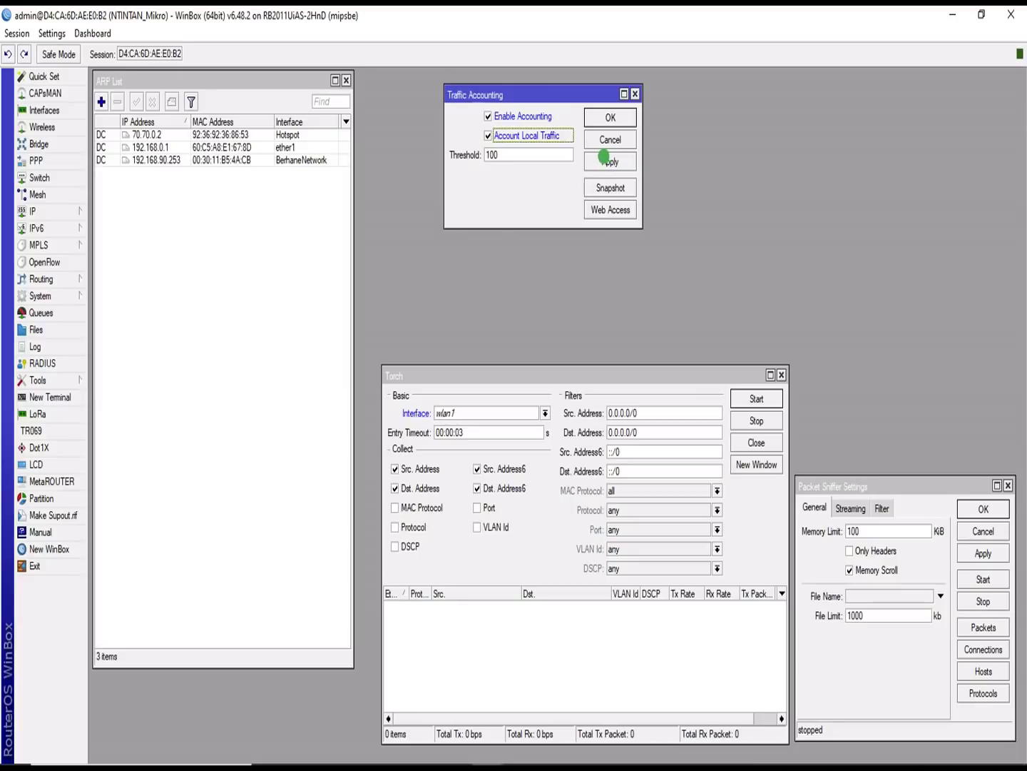
{"action": "left_click", "coordinate": [533, 154]}
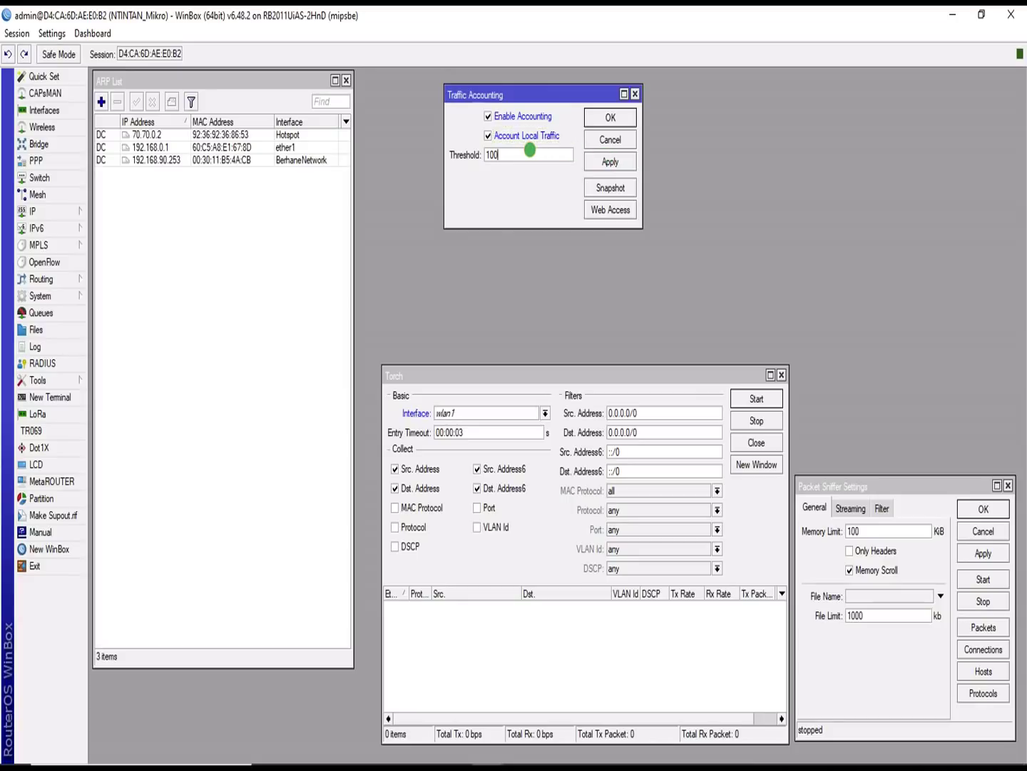
{"action": "left_click", "coordinate": [450, 155]}
{"action": "type", "text": "256"}
{"action": "left_click", "coordinate": [603, 118]}
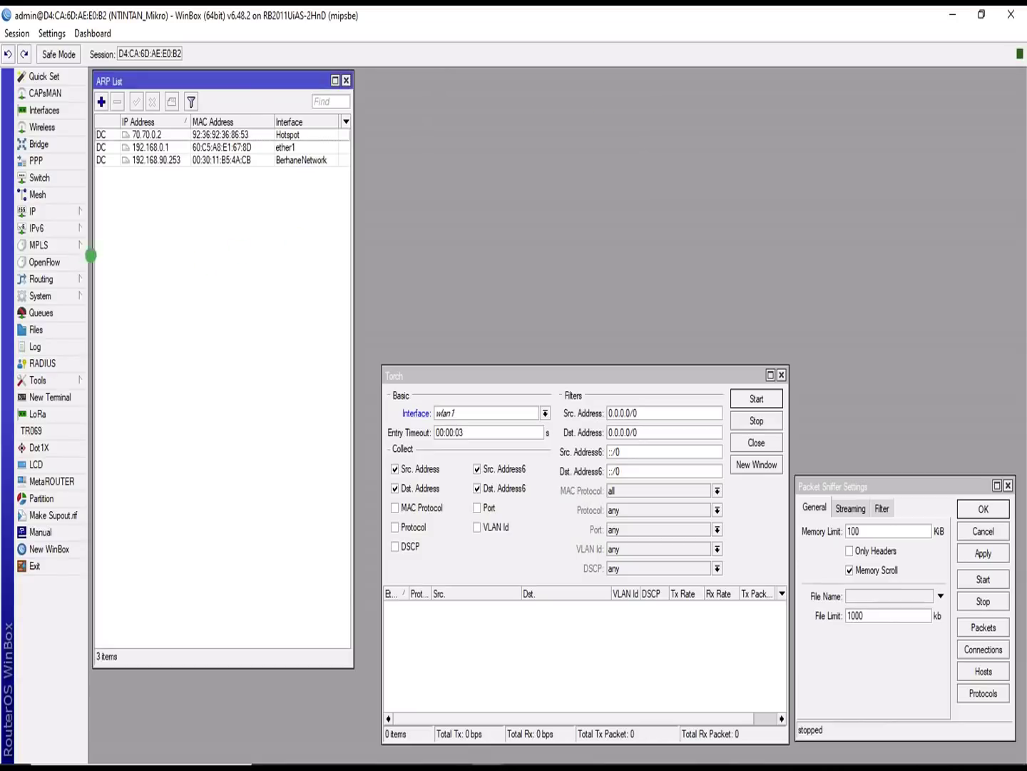
{"action": "left_click", "coordinate": [50, 213]}
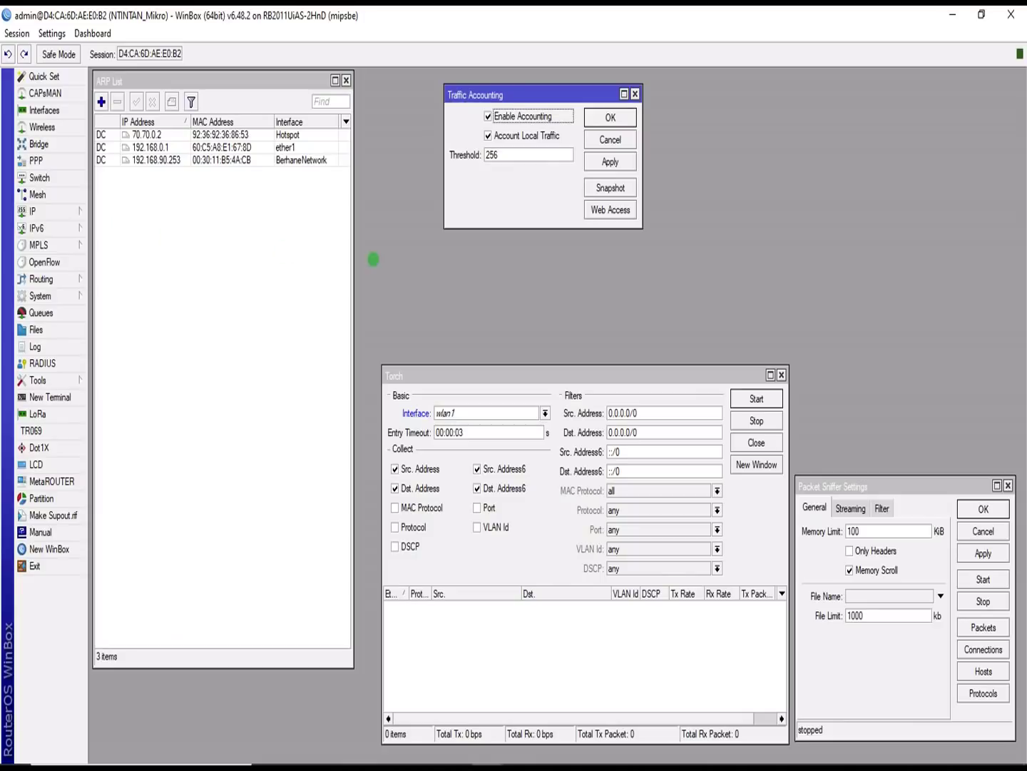
{"action": "left_click_drag", "start_coordinate": [520, 92], "coordinate": [846, 96]}
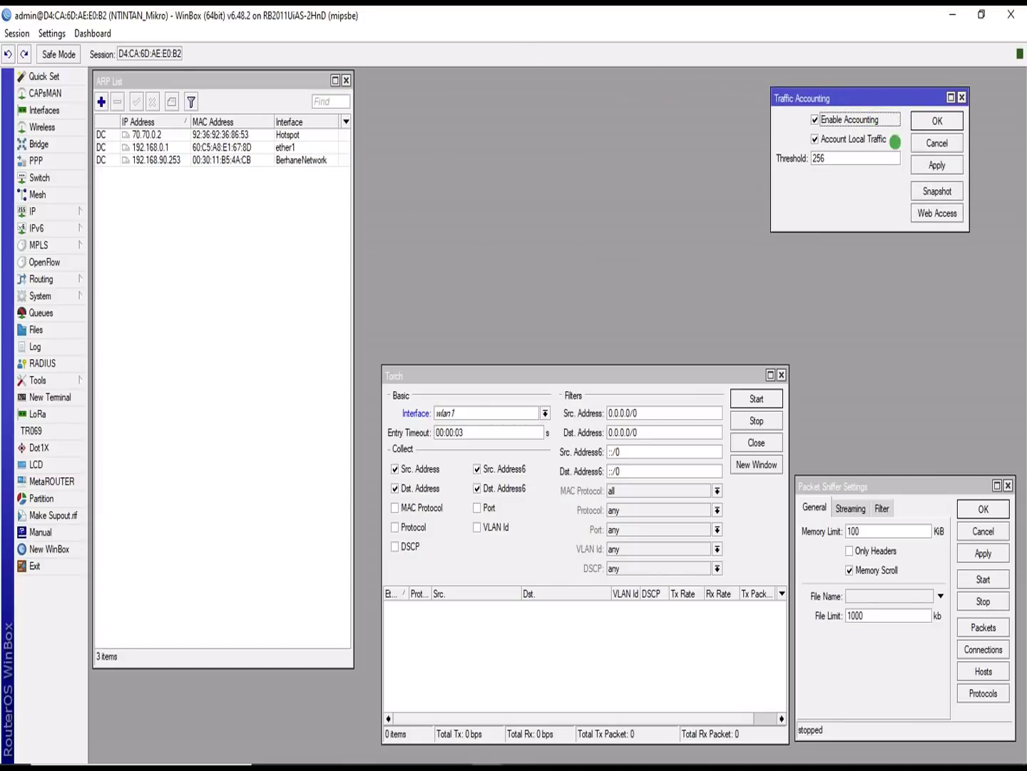
Step: Open the Traffic Accounting Snapshot window, move it over the ARP list, and take a snapshot
{"action": "left_click", "coordinate": [924, 190]}
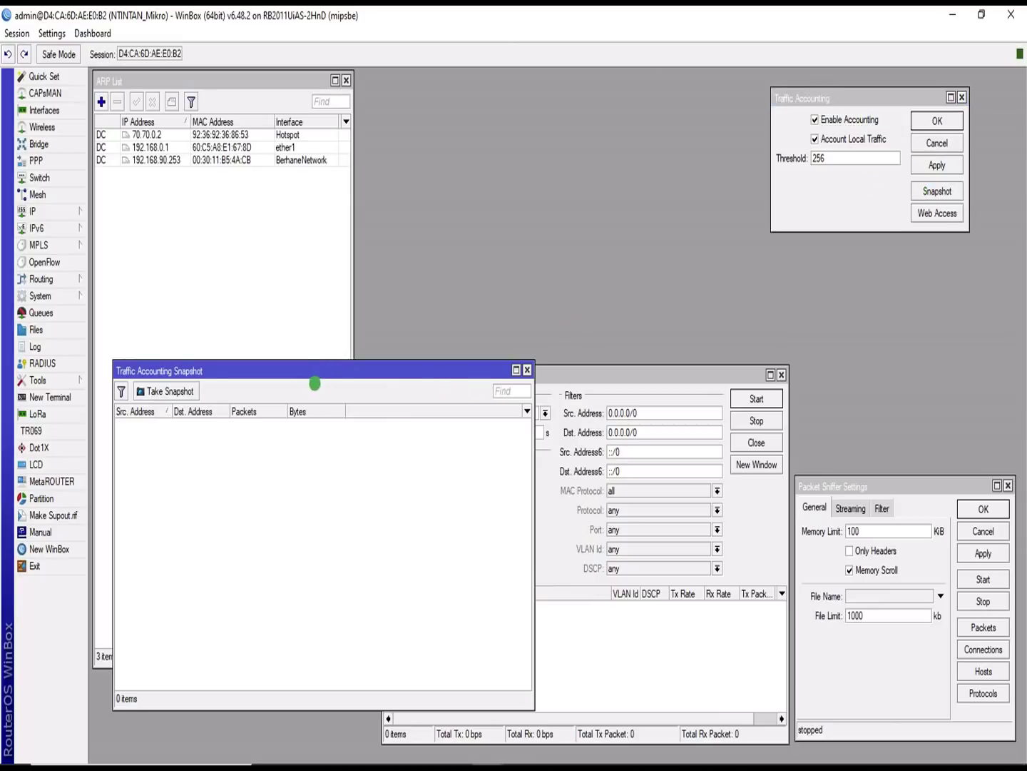
{"action": "left_click_drag", "start_coordinate": [296, 367], "coordinate": [285, 226]}
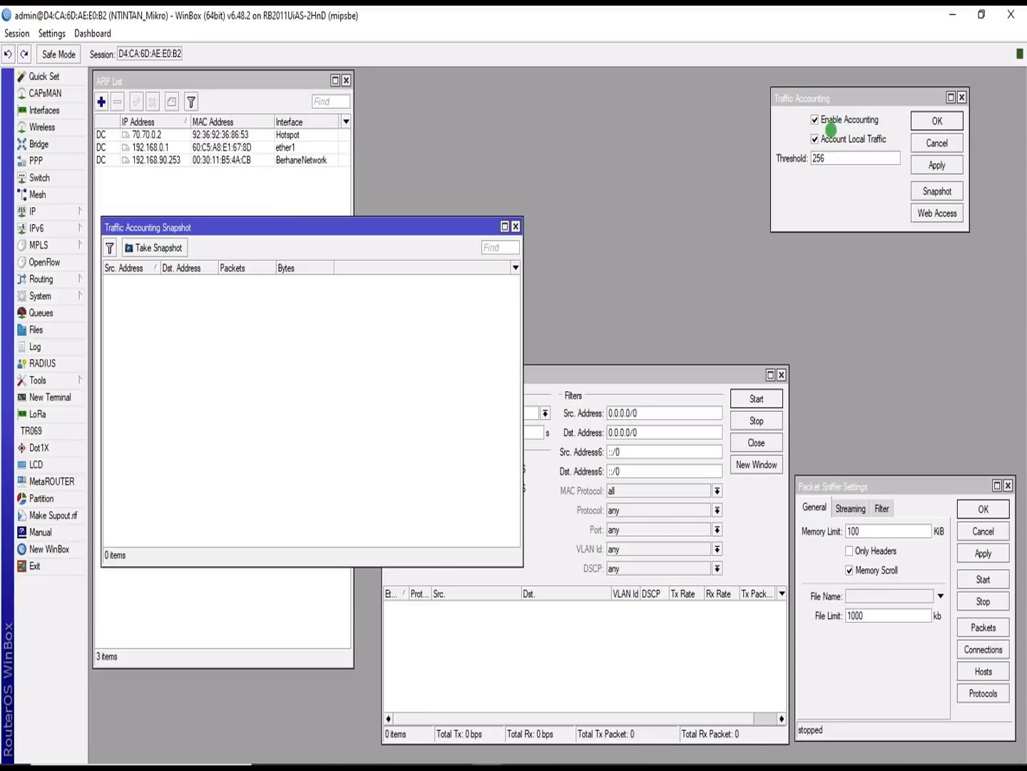
{"action": "left_click", "coordinate": [816, 140]}
{"action": "left_click", "coordinate": [163, 247]}
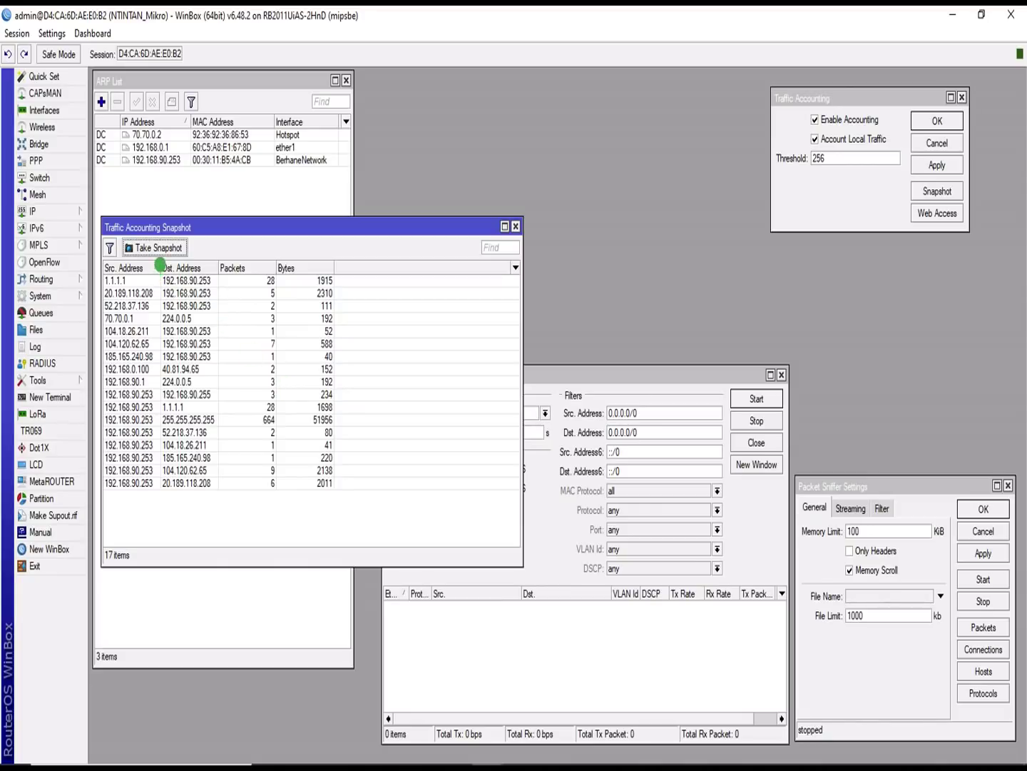
Step: Widen the Src. Address and Packets columns and browse the snapshot rows from 1.1.1.1 to 192.168.90.1
{"action": "left_click_drag", "start_coordinate": [160, 266], "coordinate": [266, 267]}
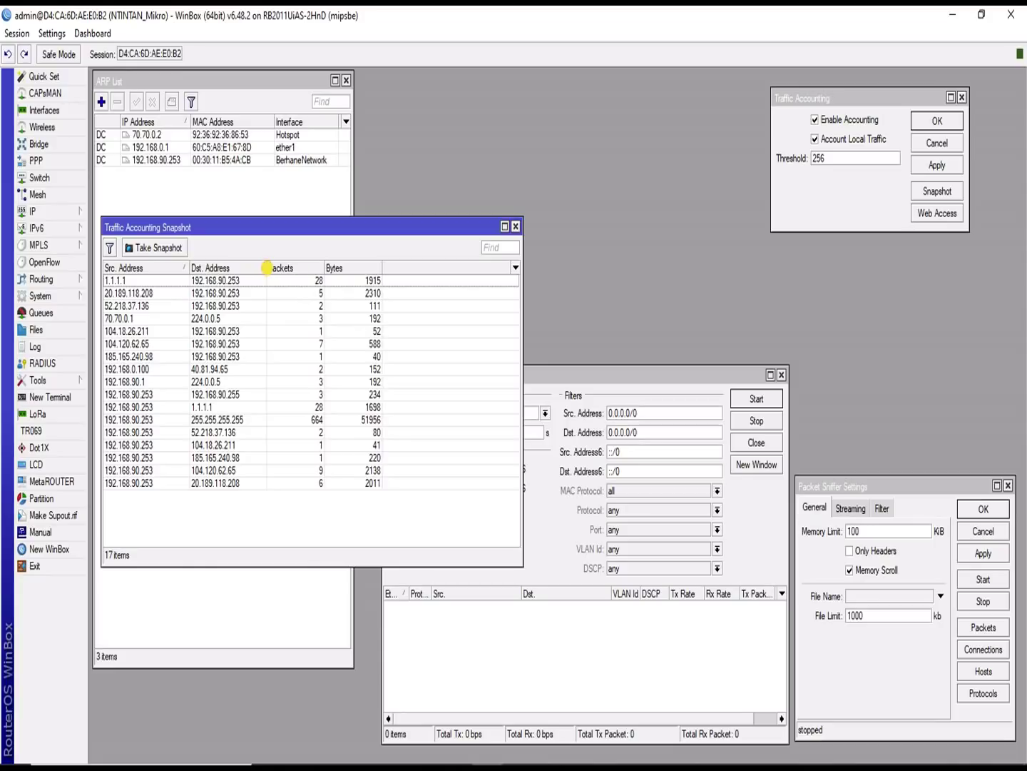
{"action": "left_click_drag", "start_coordinate": [325, 266], "coordinate": [330, 271]}
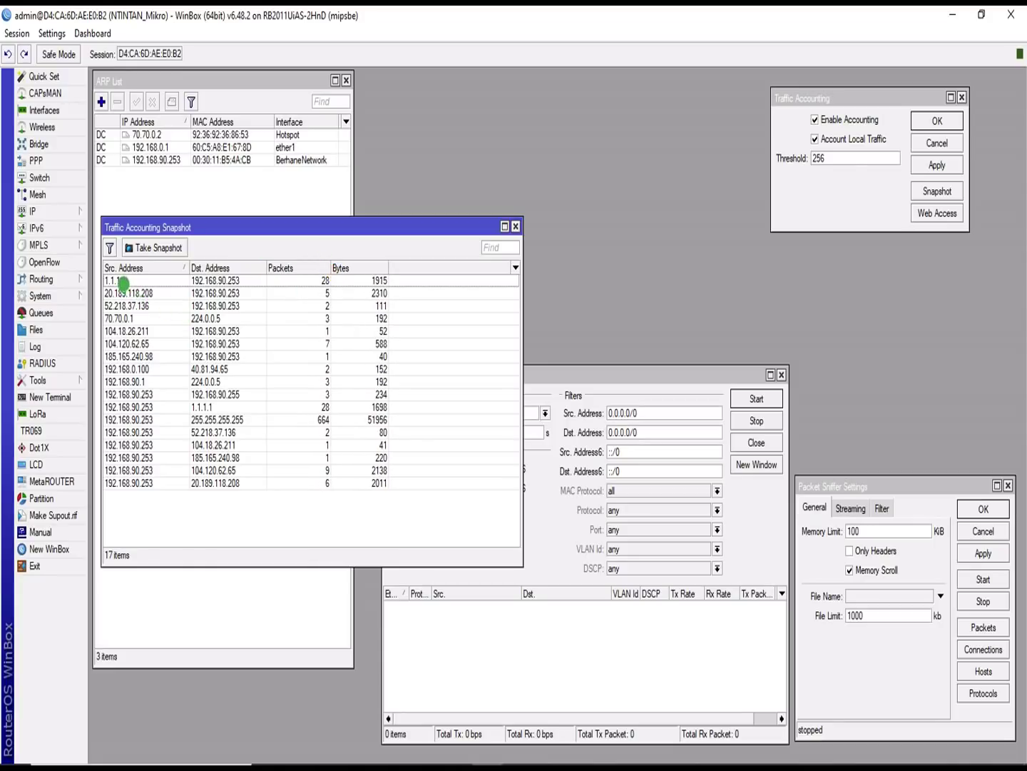
{"action": "left_click", "coordinate": [224, 280]}
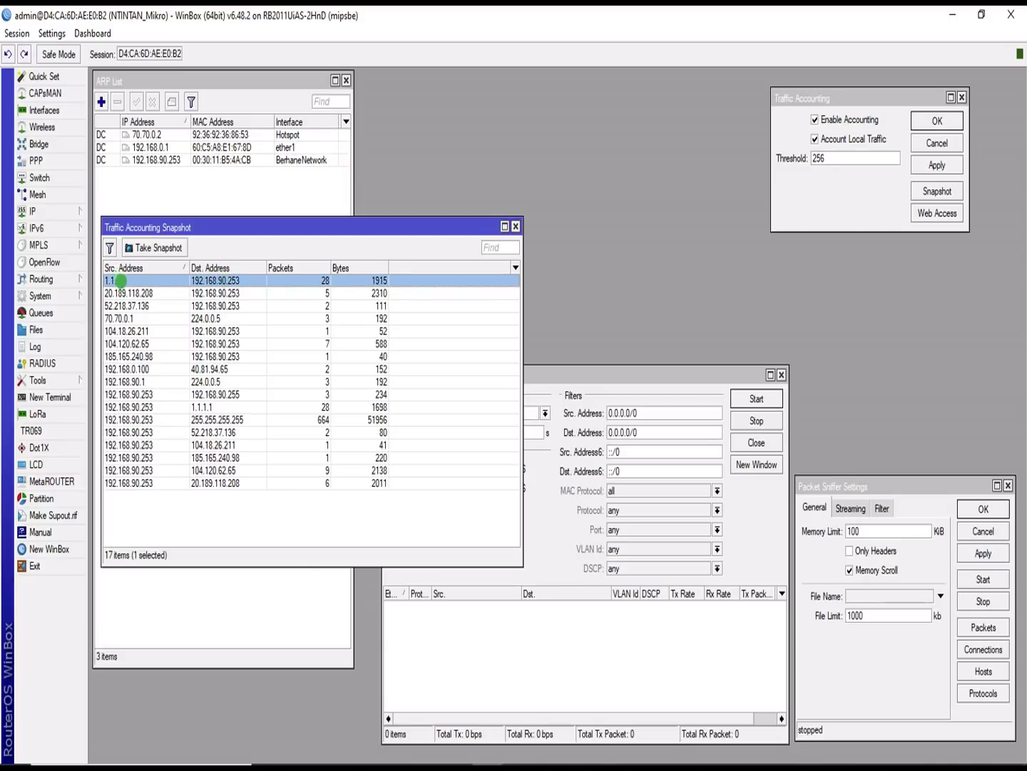
{"action": "left_click", "coordinate": [122, 292]}
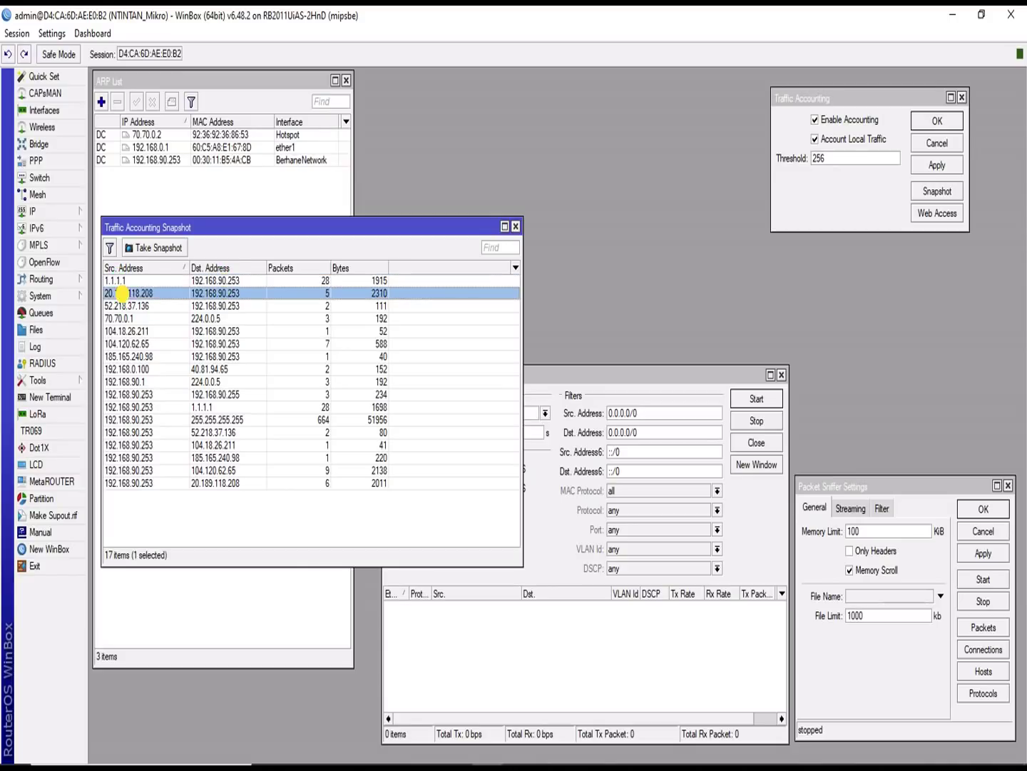
{"action": "left_click", "coordinate": [120, 318]}
{"action": "left_click", "coordinate": [120, 305]}
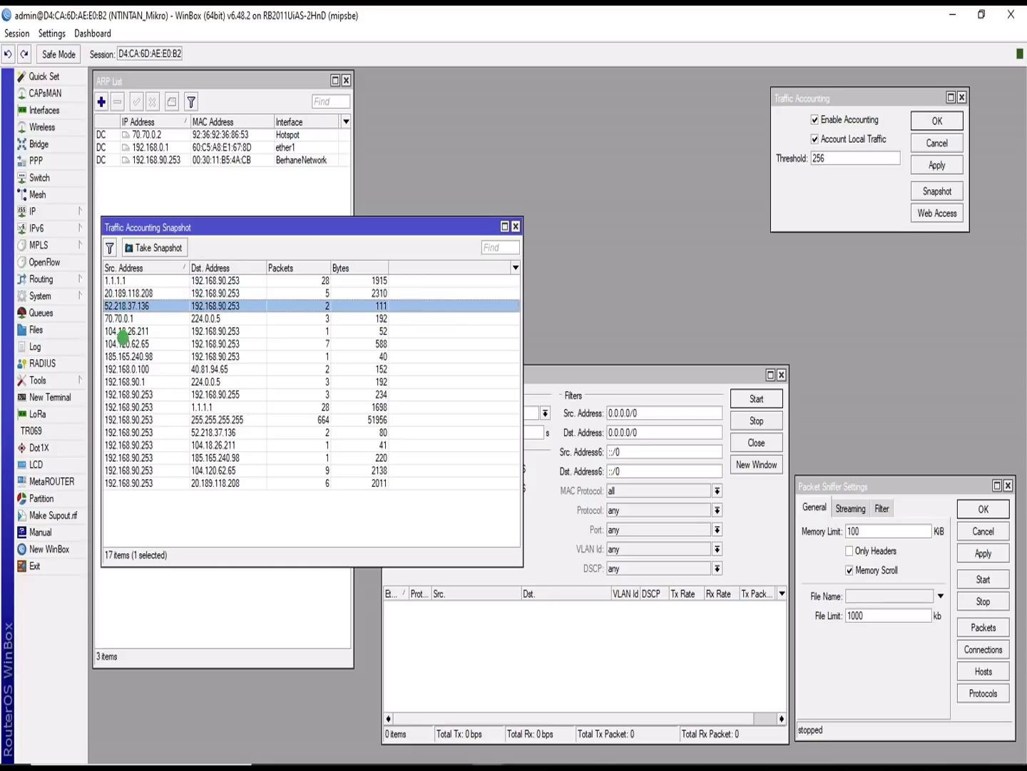
{"action": "left_click", "coordinate": [122, 331]}
{"action": "left_click", "coordinate": [125, 316]}
{"action": "left_click", "coordinate": [126, 306]}
{"action": "left_click", "coordinate": [126, 318]}
{"action": "left_click", "coordinate": [120, 330]}
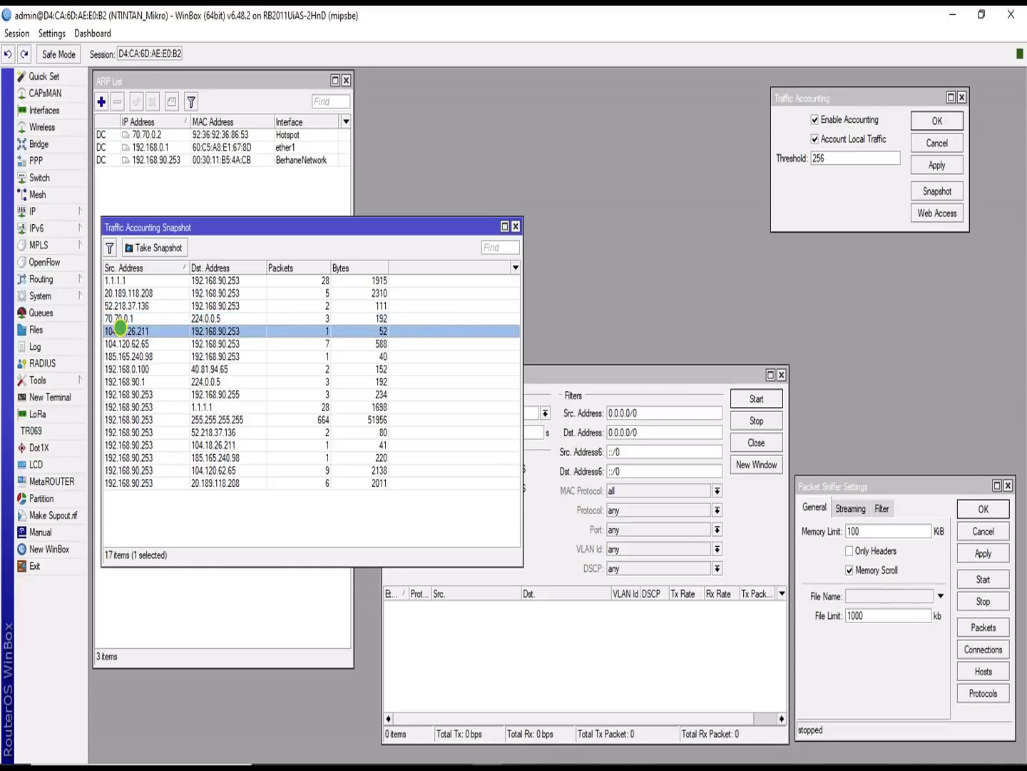
{"action": "left_click", "coordinate": [119, 343]}
{"action": "left_click", "coordinate": [117, 356]}
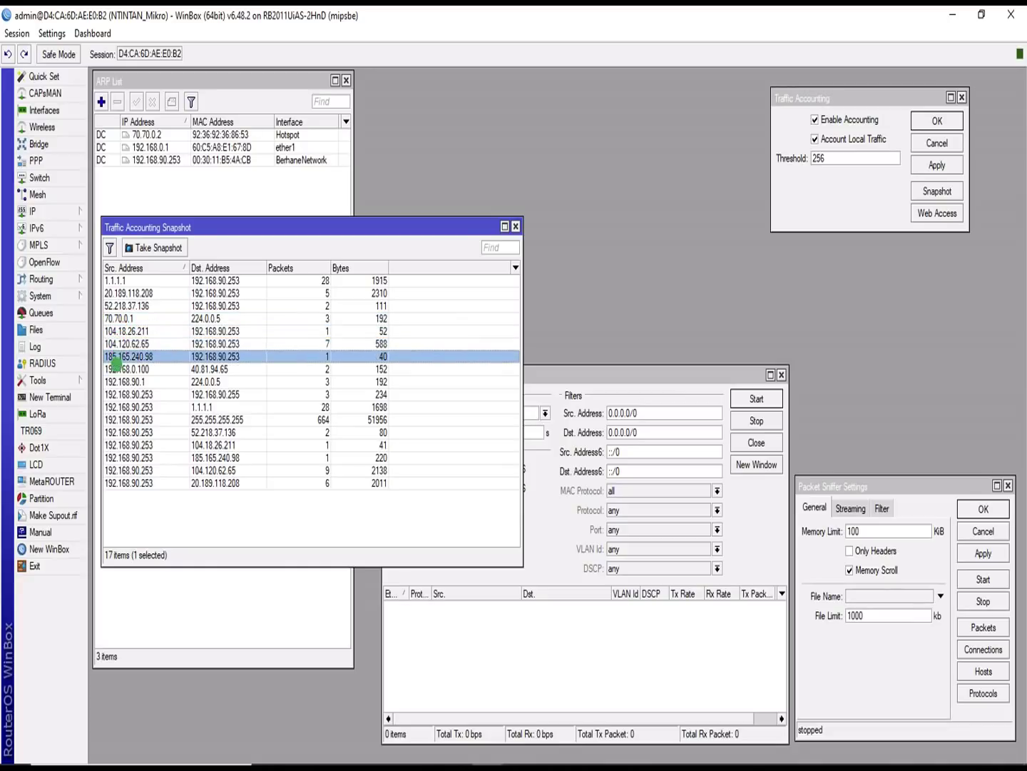
{"action": "left_click", "coordinate": [116, 369]}
{"action": "left_click", "coordinate": [119, 382]}
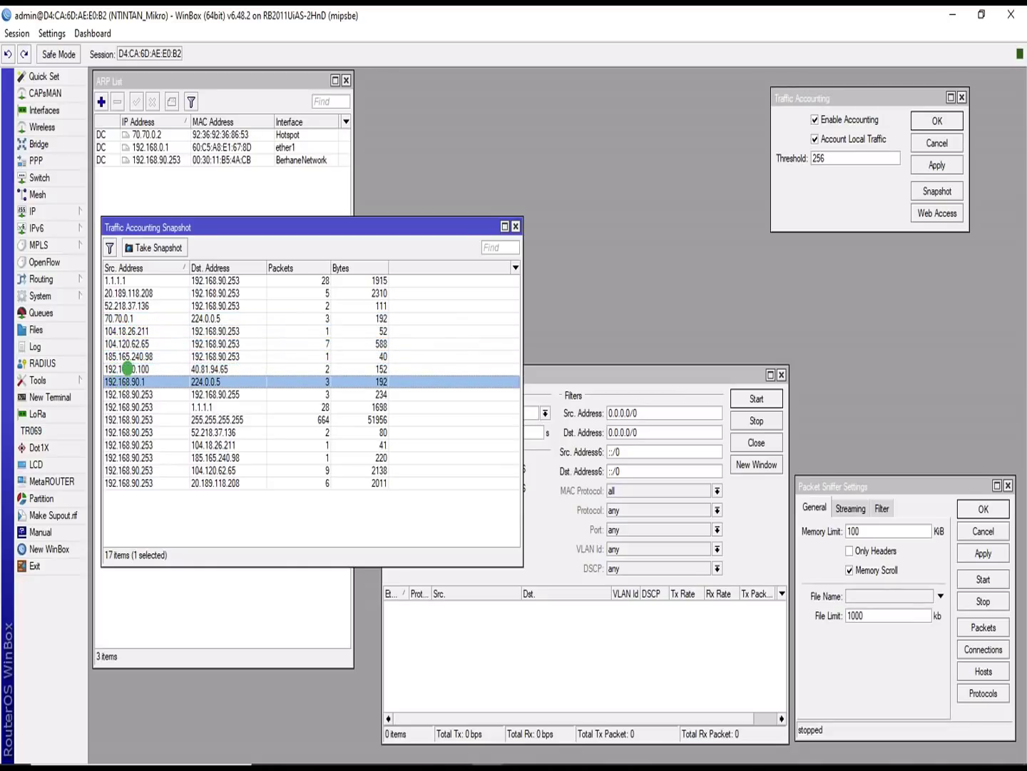
{"action": "left_click", "coordinate": [128, 357]}
{"action": "left_click", "coordinate": [126, 319]}
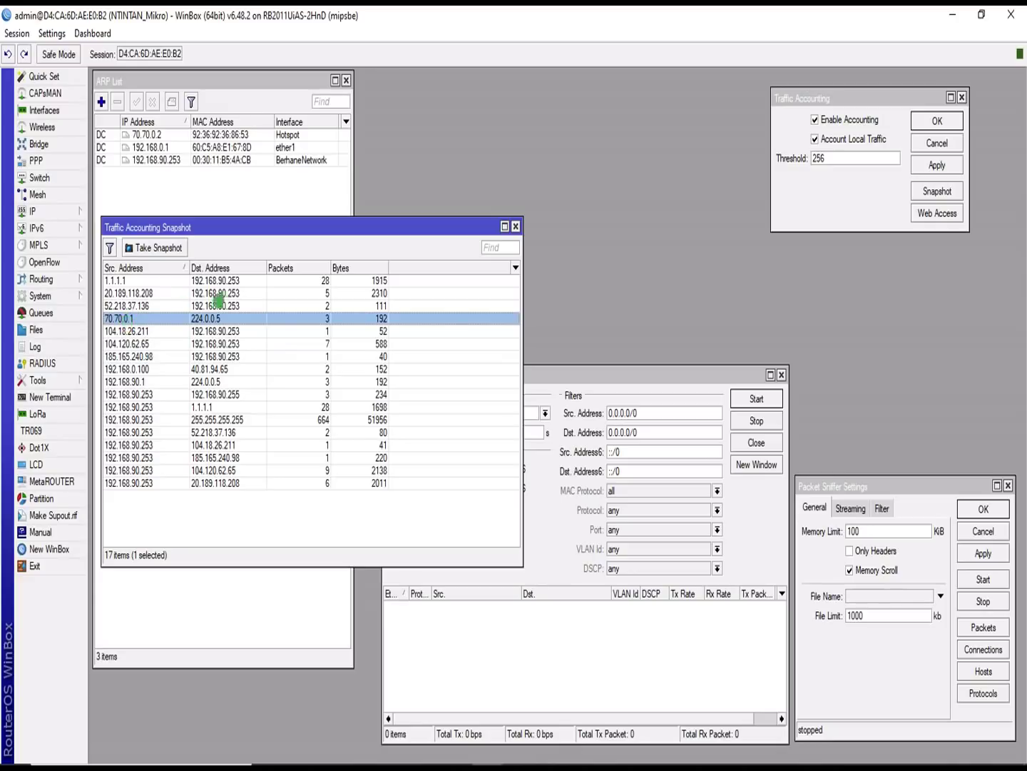
Step: Re-examine the snapshot flows from 1.1.1.1, 20.189.118.208 and 52.218.37.136 through 192.168.0.100
{"action": "left_click", "coordinate": [221, 281]}
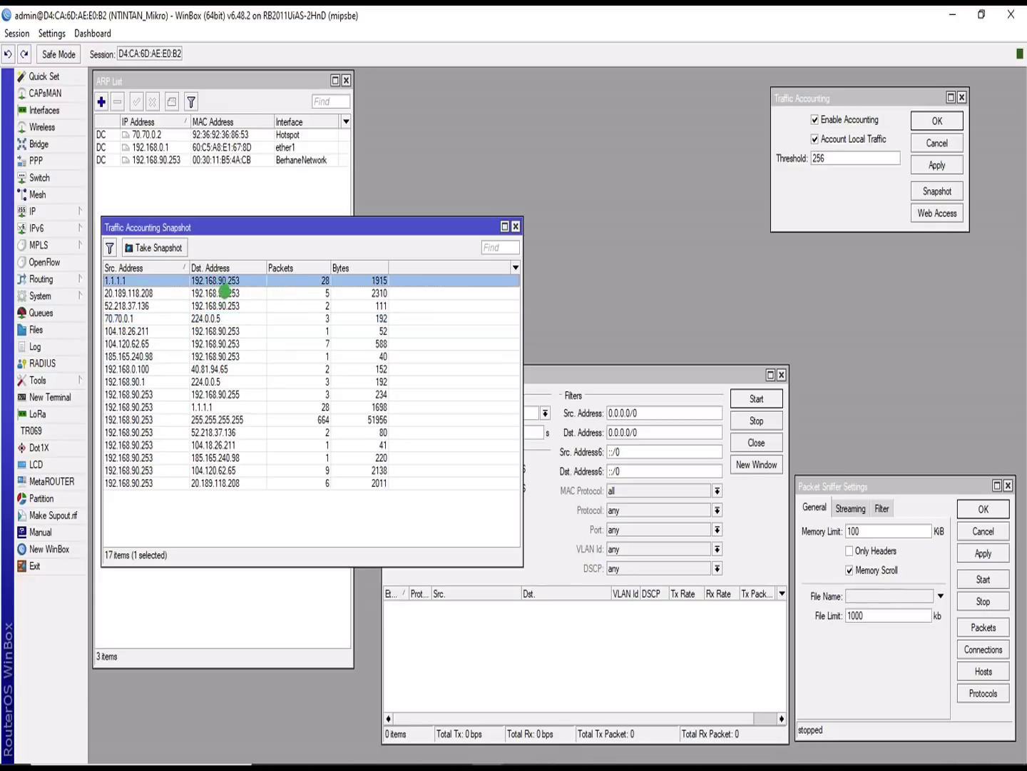
{"action": "left_click", "coordinate": [224, 292]}
{"action": "left_click", "coordinate": [218, 280]}
{"action": "left_click", "coordinate": [223, 292]}
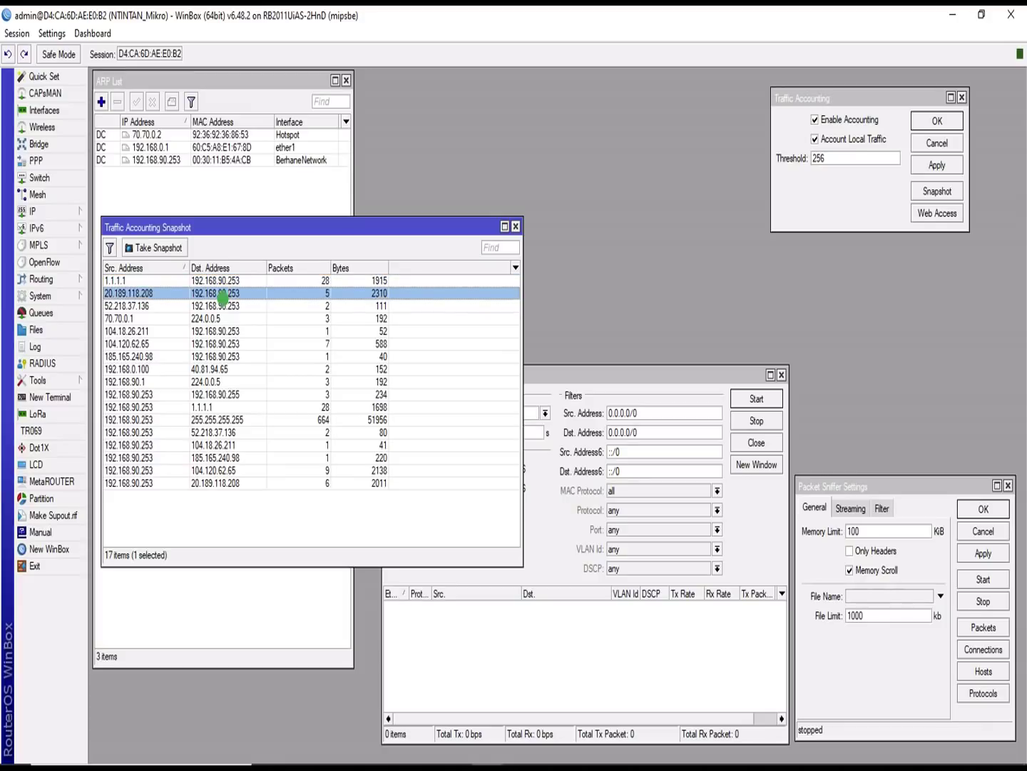
{"action": "left_click", "coordinate": [221, 306]}
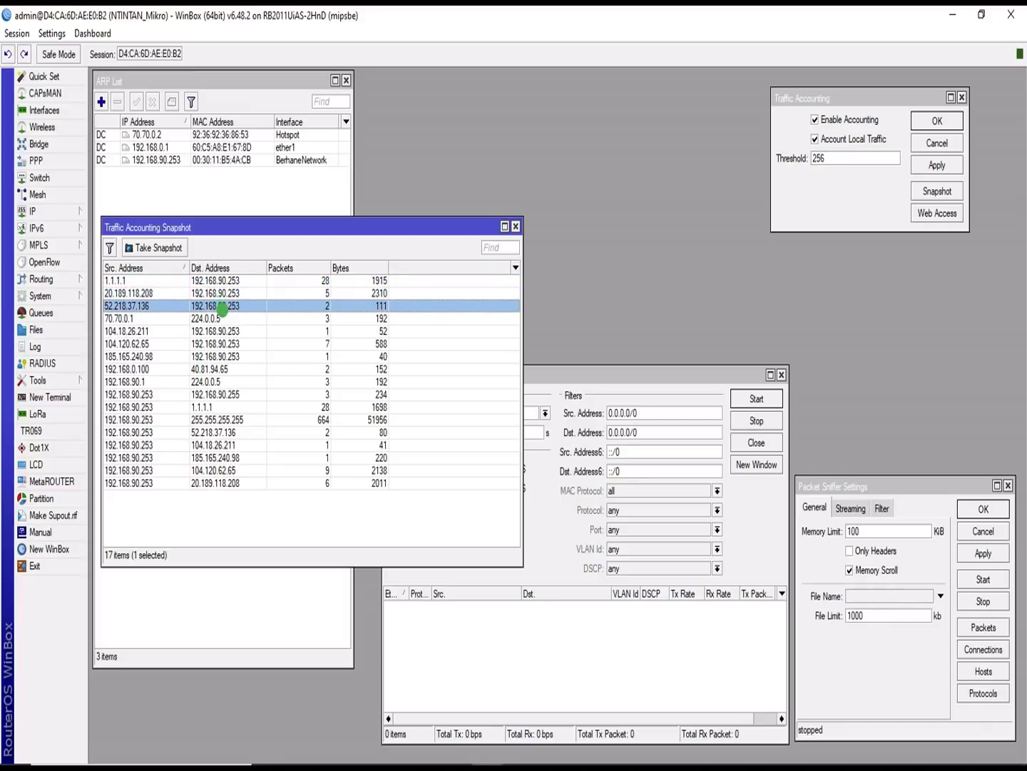
{"action": "left_click", "coordinate": [220, 331]}
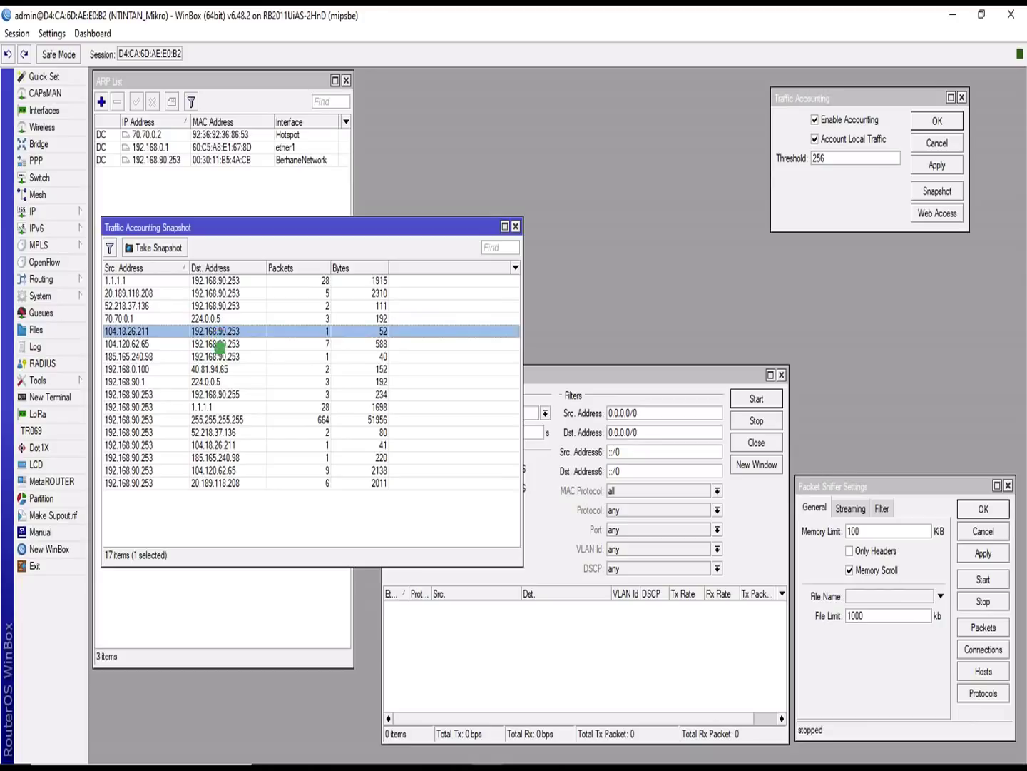
{"action": "left_click", "coordinate": [220, 356]}
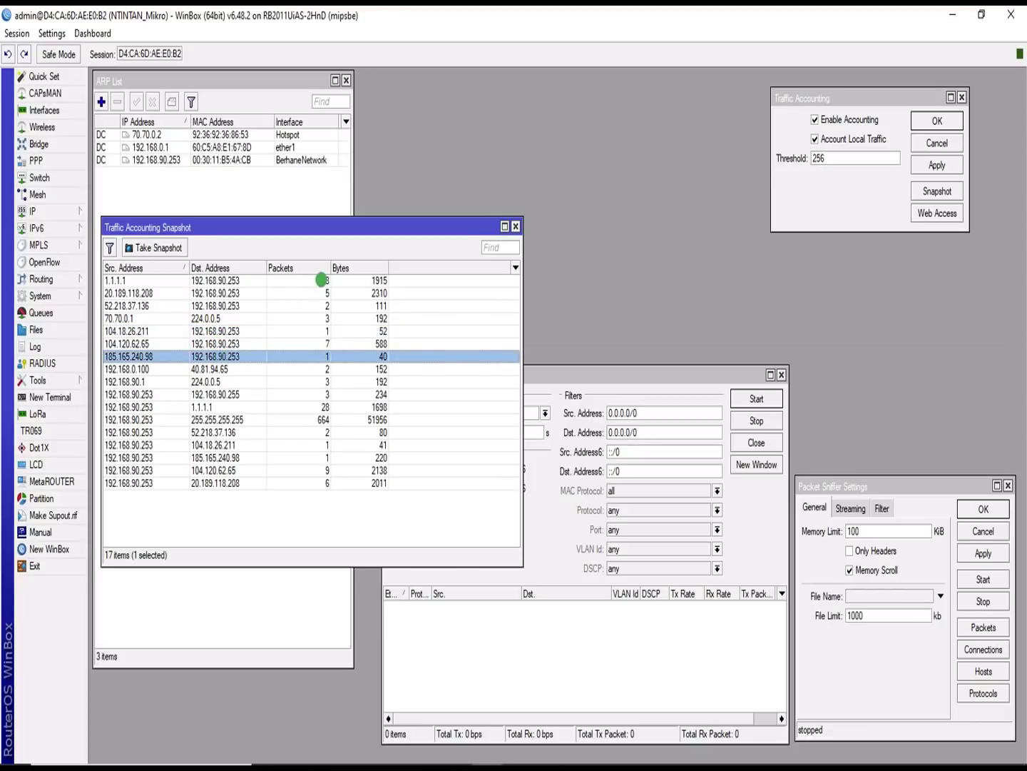
{"action": "left_click", "coordinate": [323, 280]}
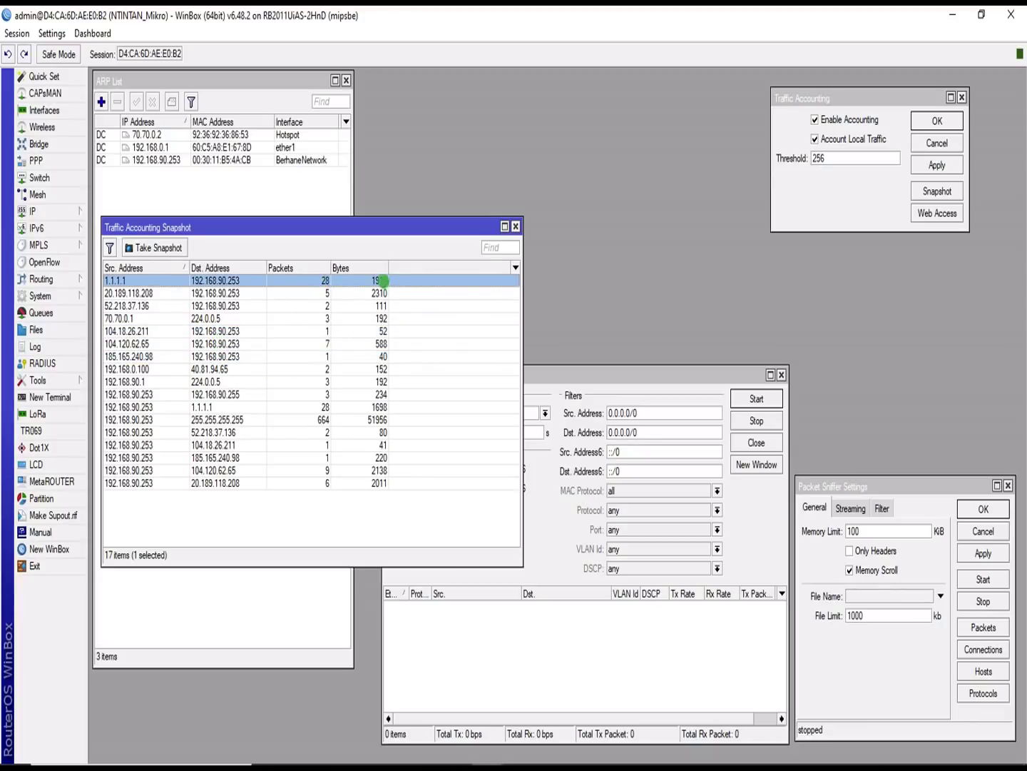
{"action": "left_click", "coordinate": [382, 293]}
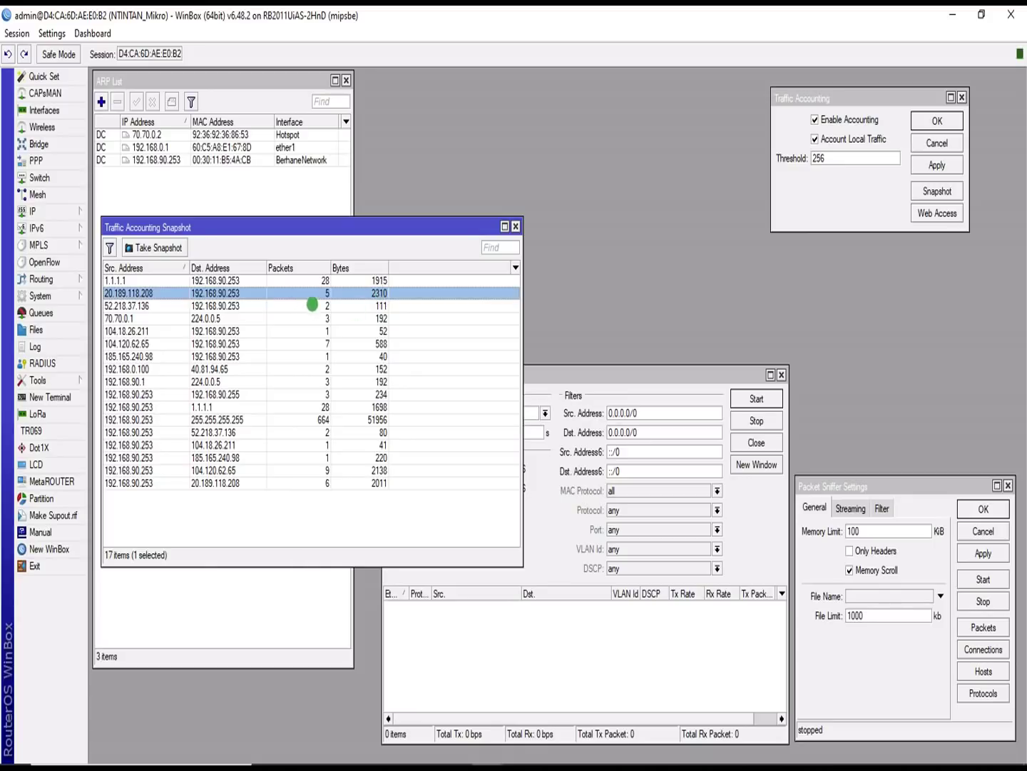
{"action": "left_click", "coordinate": [315, 305]}
{"action": "left_click", "coordinate": [360, 318]}
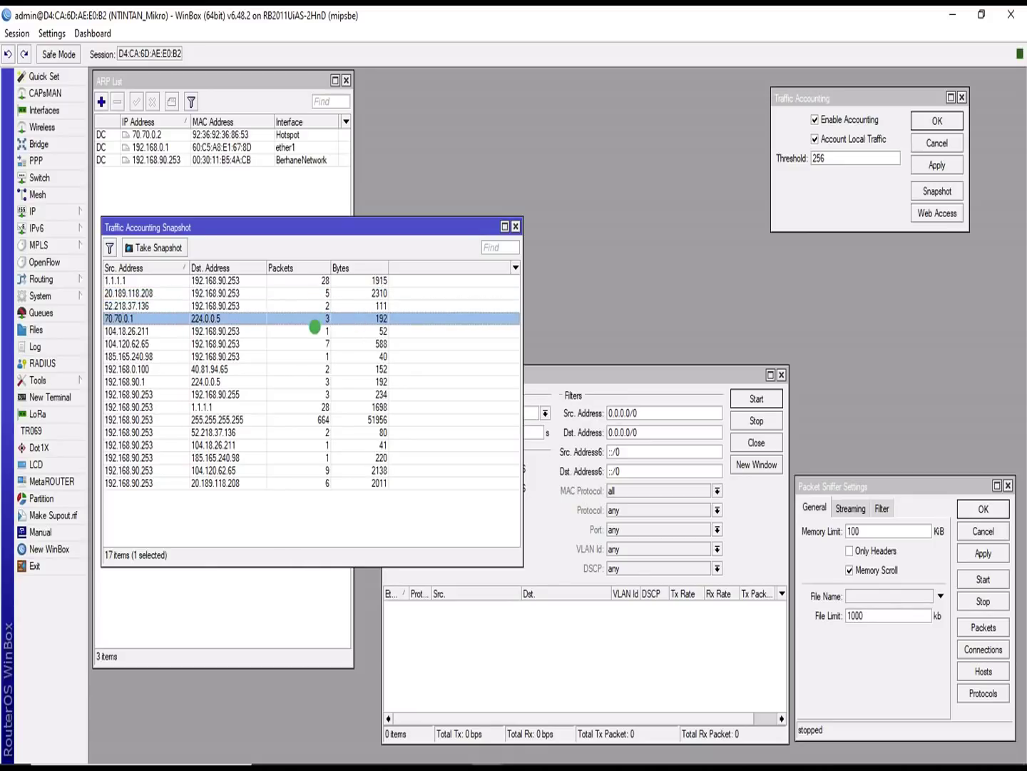
{"action": "left_click", "coordinate": [313, 331]}
{"action": "left_click", "coordinate": [313, 343]}
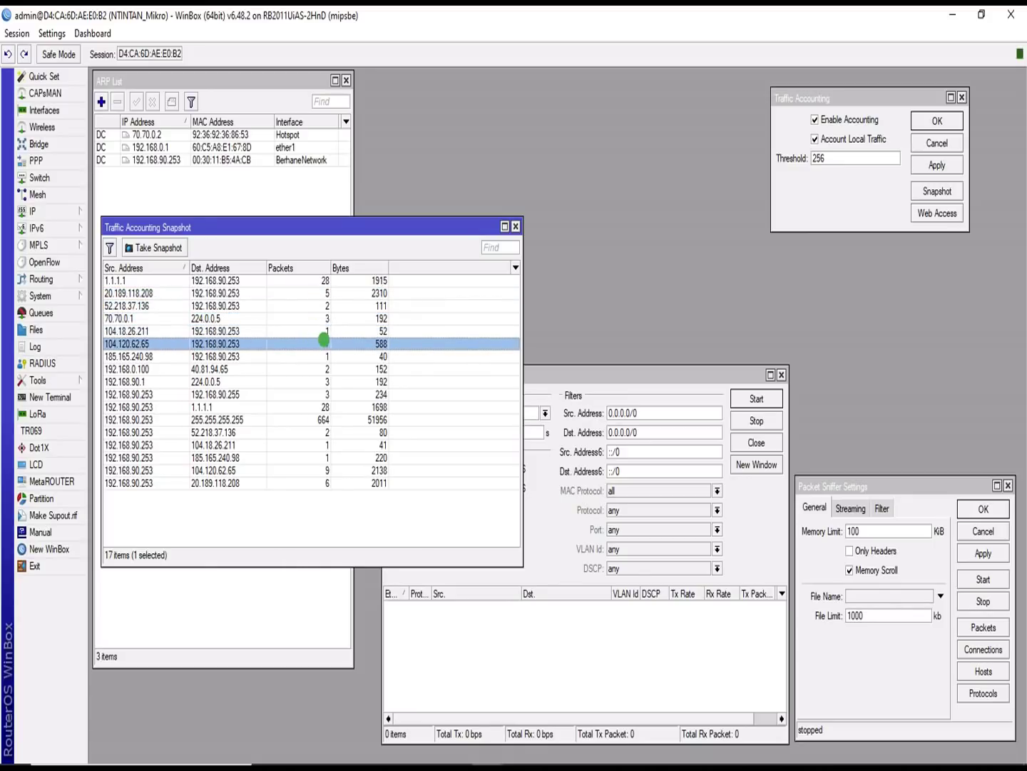
{"action": "left_click", "coordinate": [354, 354]}
{"action": "left_click", "coordinate": [311, 367]}
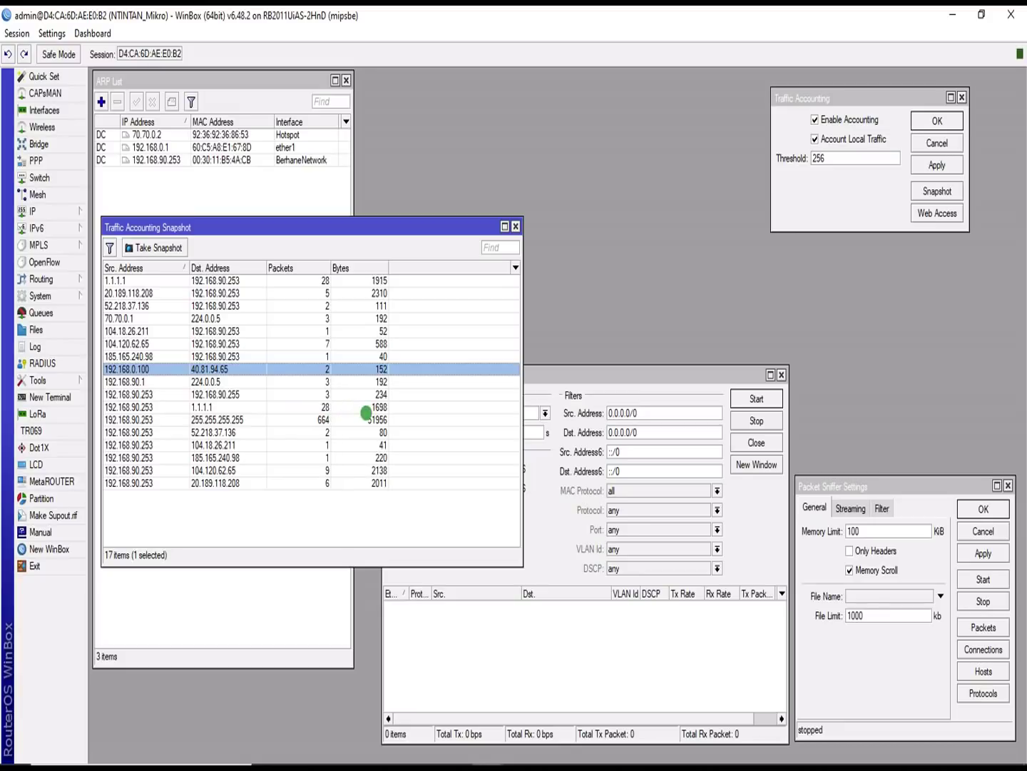
Step: Check the broadcast flow to 255.255.255.255 and outgoing flows to 52.218.37.136, 104.18.26.211 and others
{"action": "left_click", "coordinate": [314, 418]}
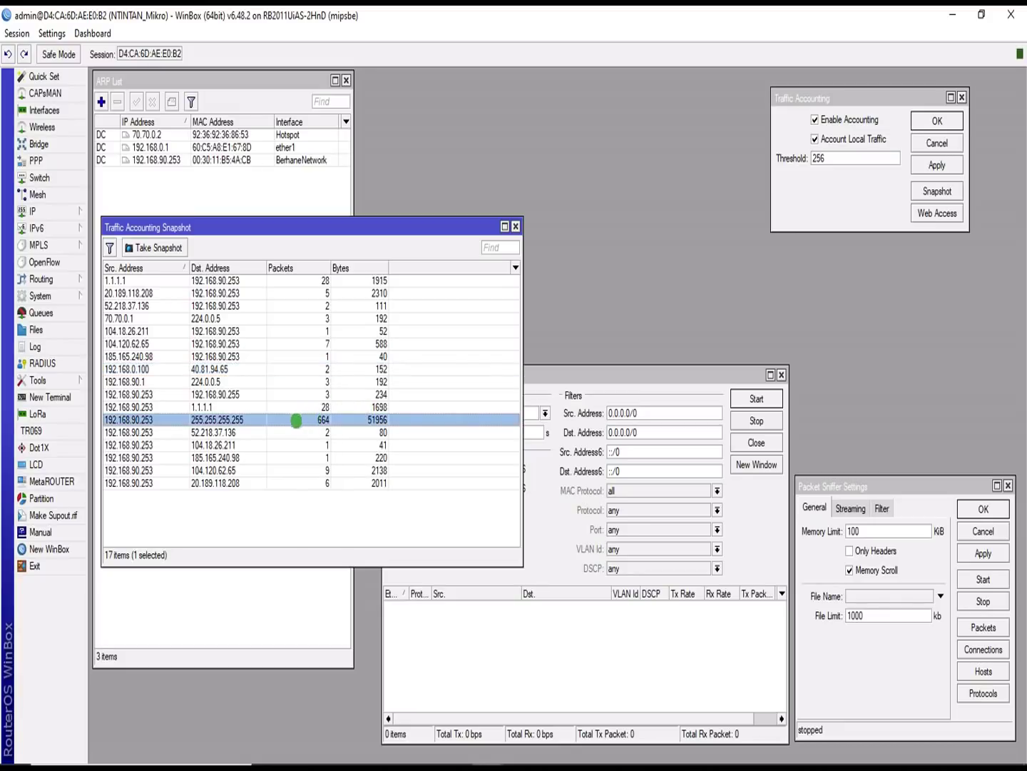
{"action": "left_click", "coordinate": [261, 431]}
{"action": "left_click", "coordinate": [247, 443]}
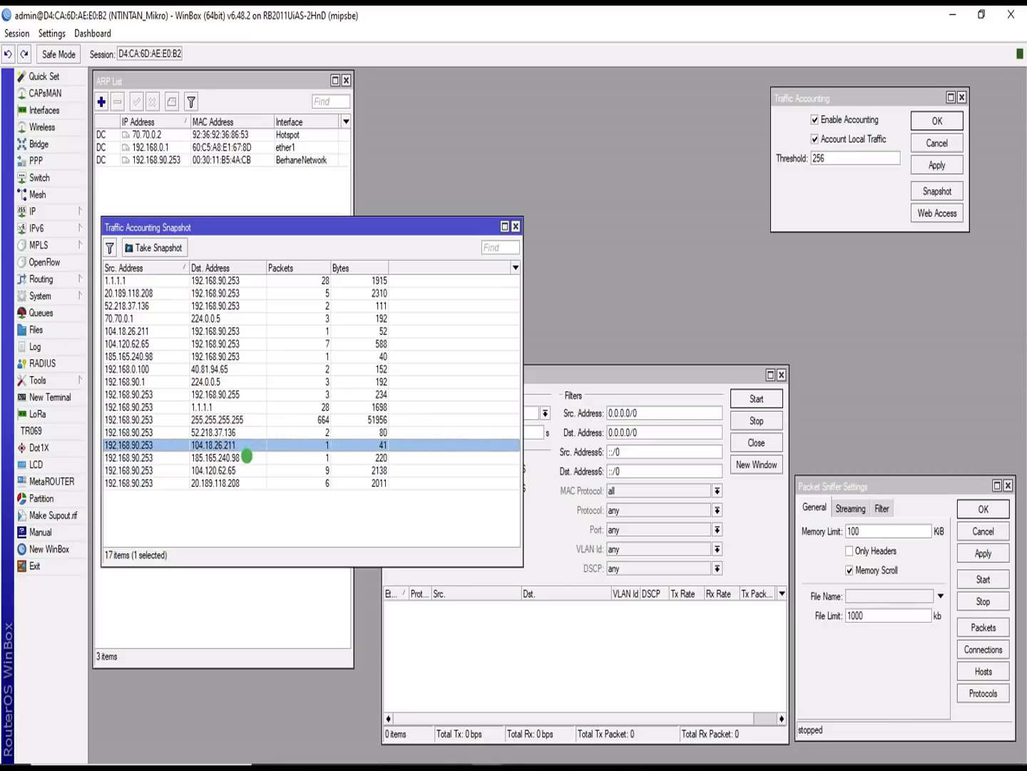
{"action": "left_click", "coordinate": [246, 456]}
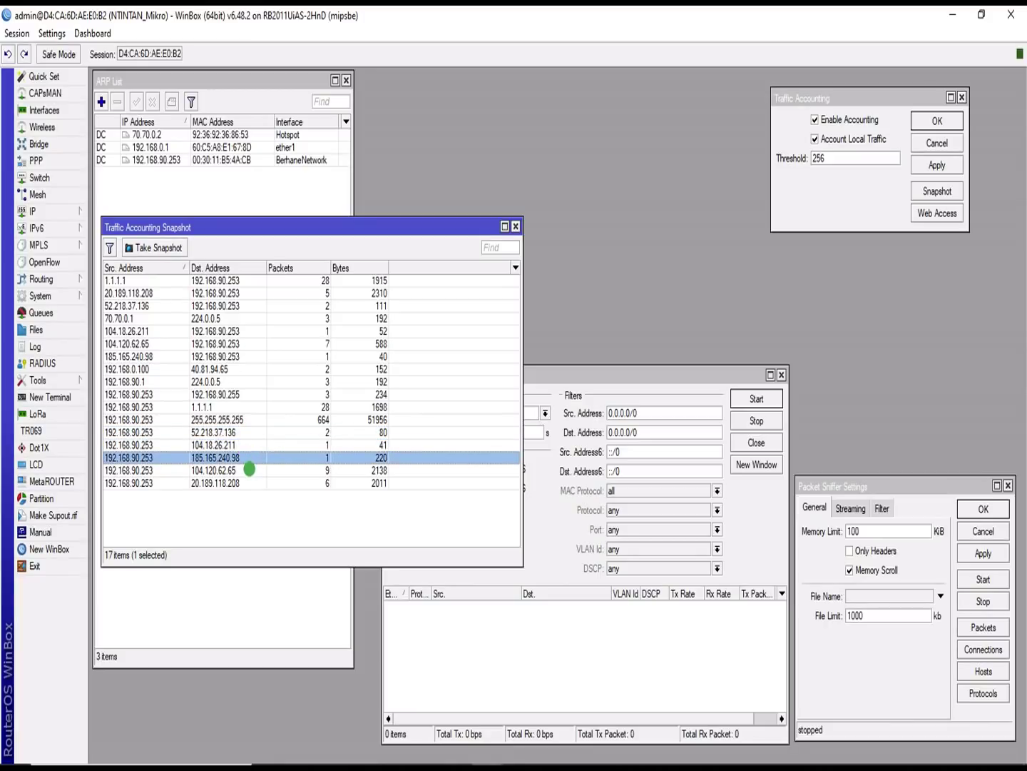
{"action": "left_click", "coordinate": [249, 469]}
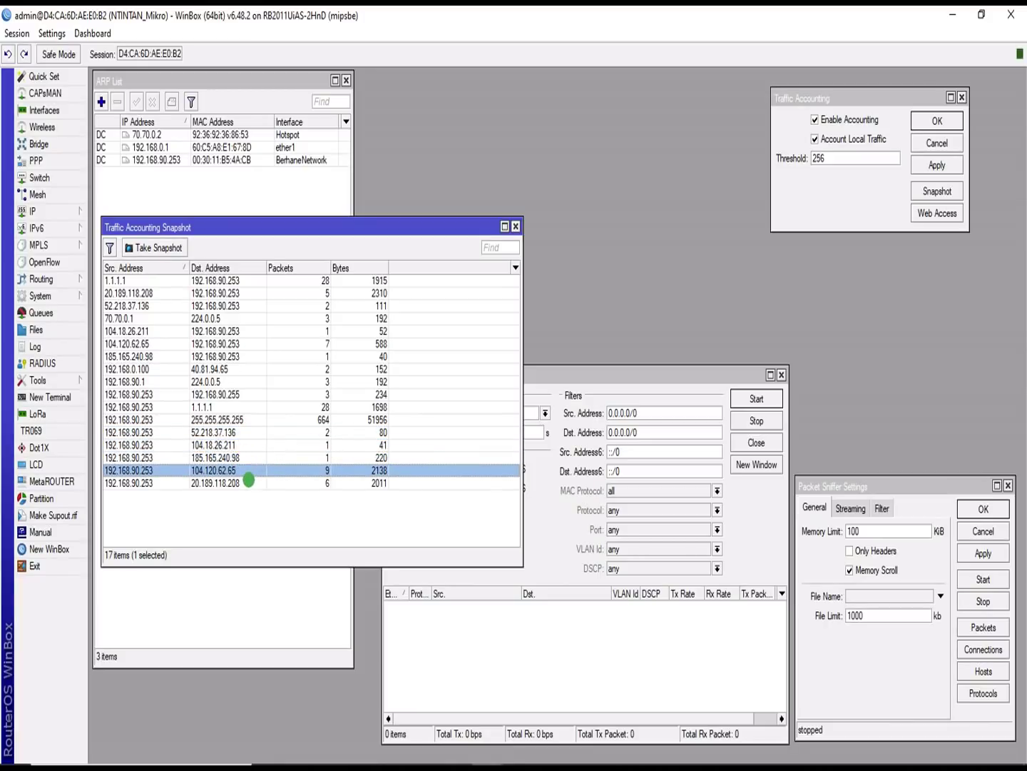
{"action": "left_click", "coordinate": [249, 479]}
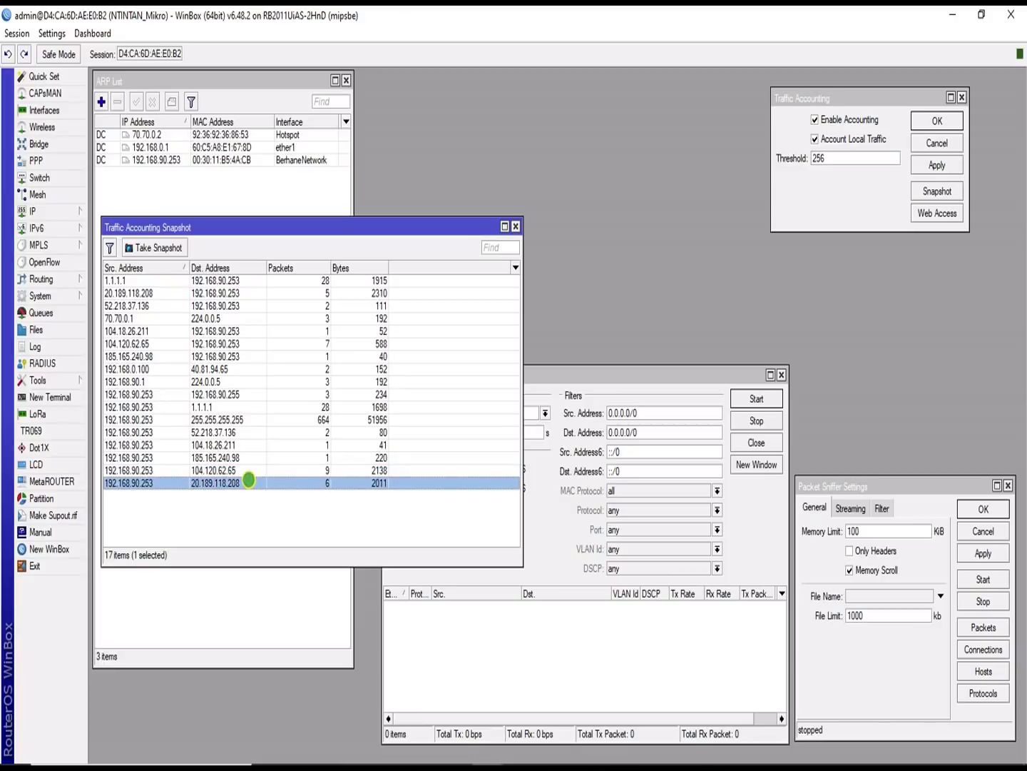
{"action": "left_click", "coordinate": [287, 282]}
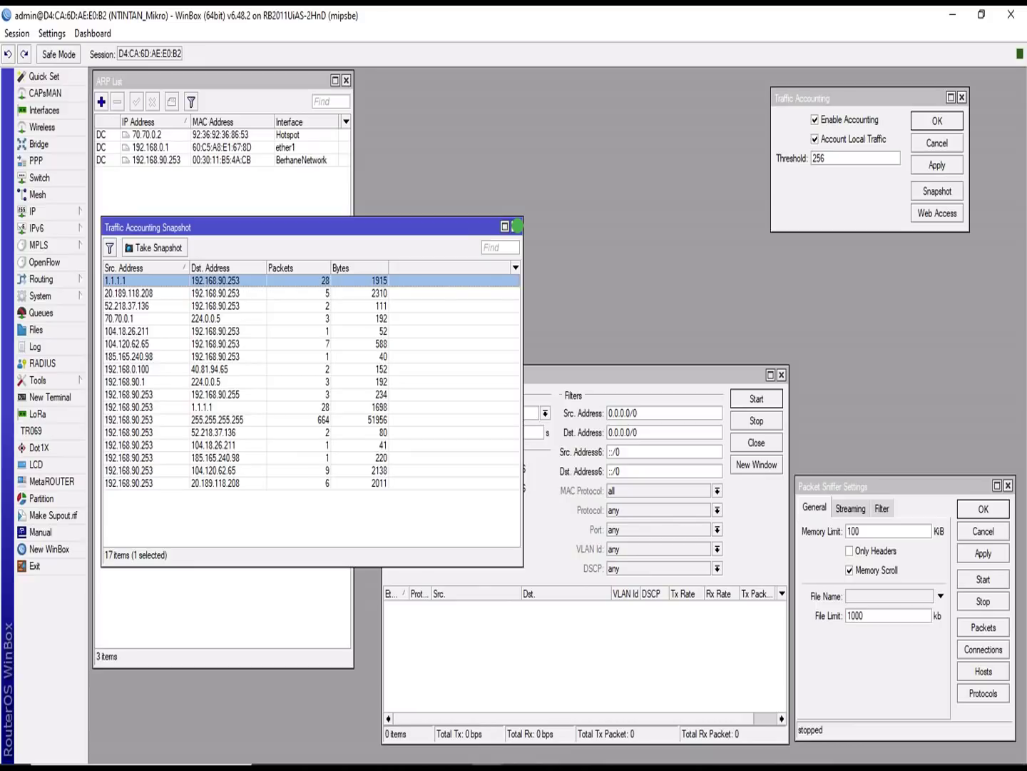
Step: Move the Torch window higher and enlarge its results list
{"action": "left_click", "coordinate": [559, 377]}
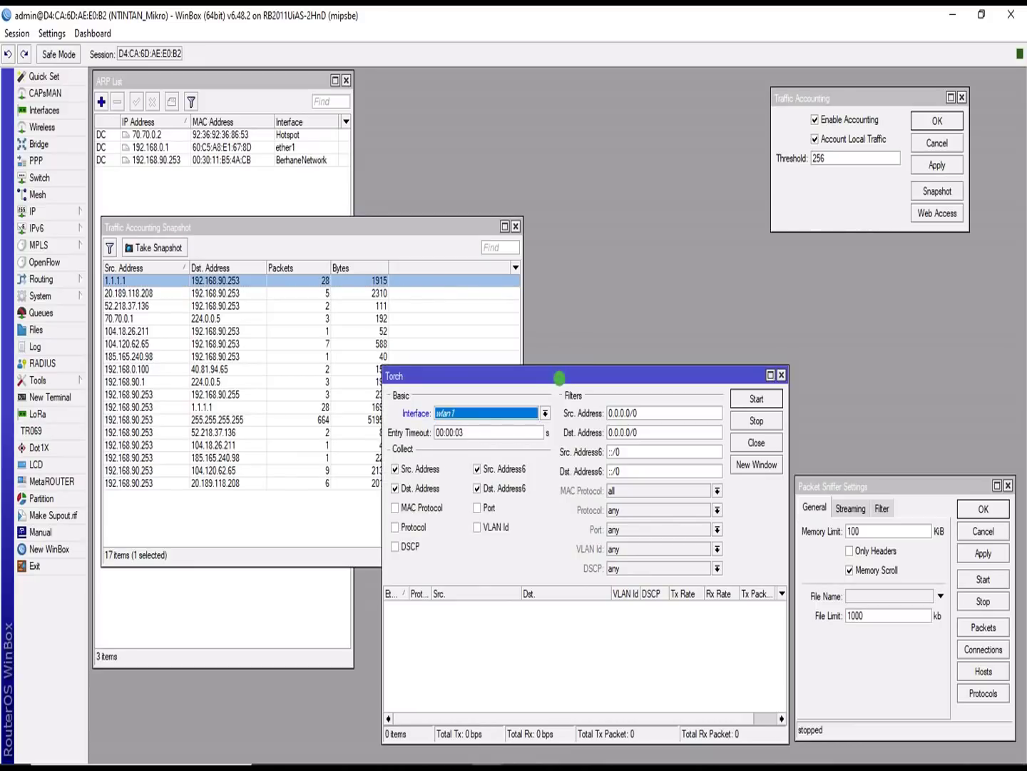
{"action": "left_click_drag", "start_coordinate": [560, 378], "coordinate": [544, 170]}
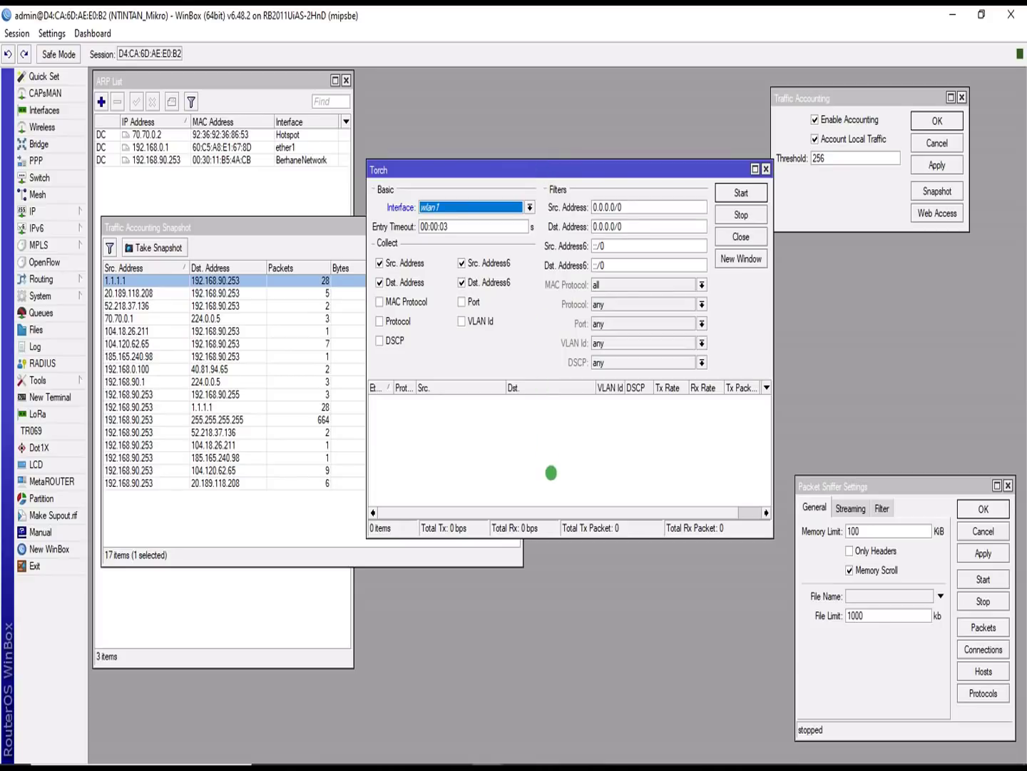
{"action": "left_click_drag", "start_coordinate": [547, 533], "coordinate": [551, 690]}
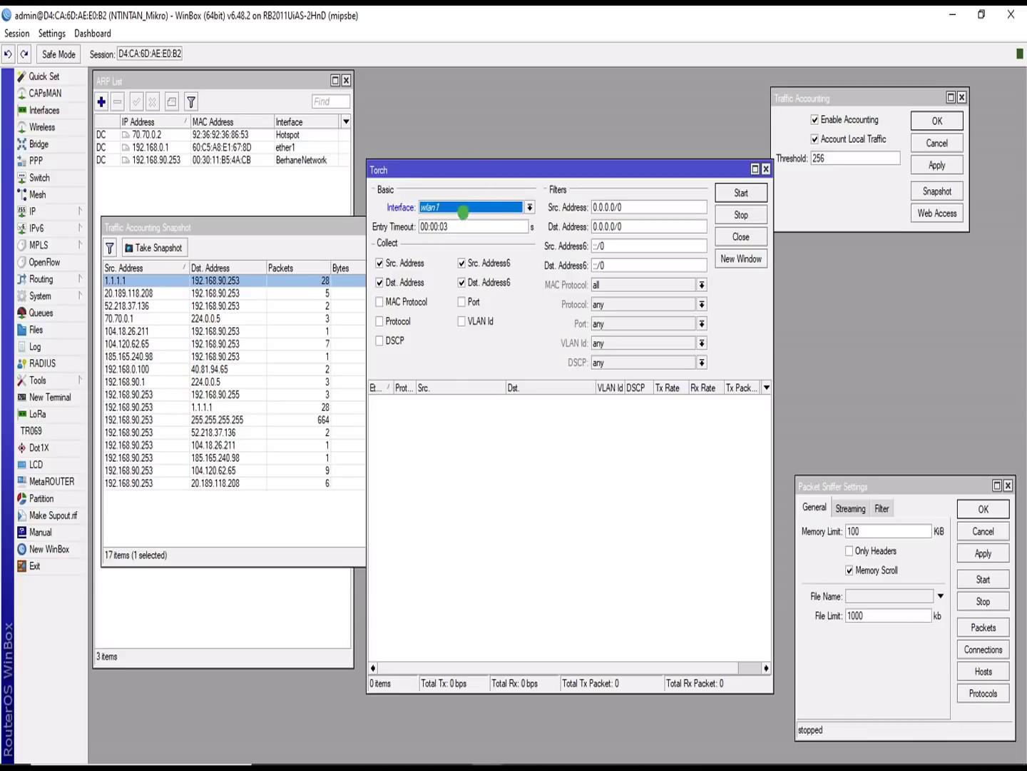
Step: Start Torch on ether1 collecting MAC Protocol, Port and Protocol, then switch to Chrome
{"action": "left_click", "coordinate": [464, 207]}
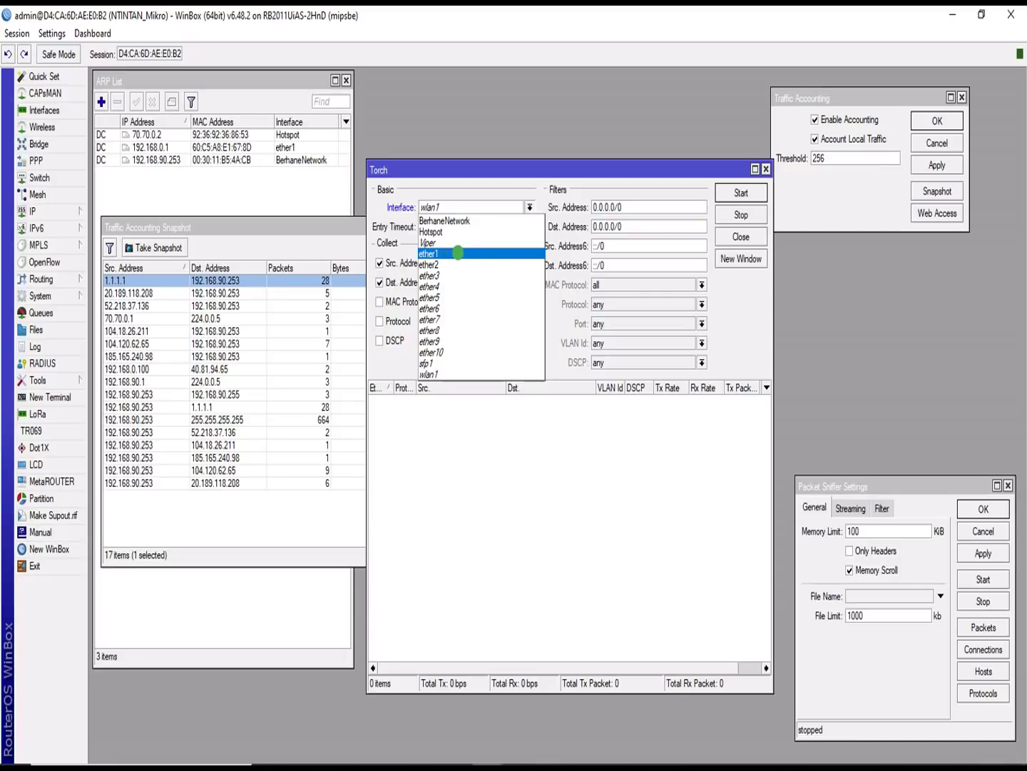
{"action": "left_click", "coordinate": [450, 252]}
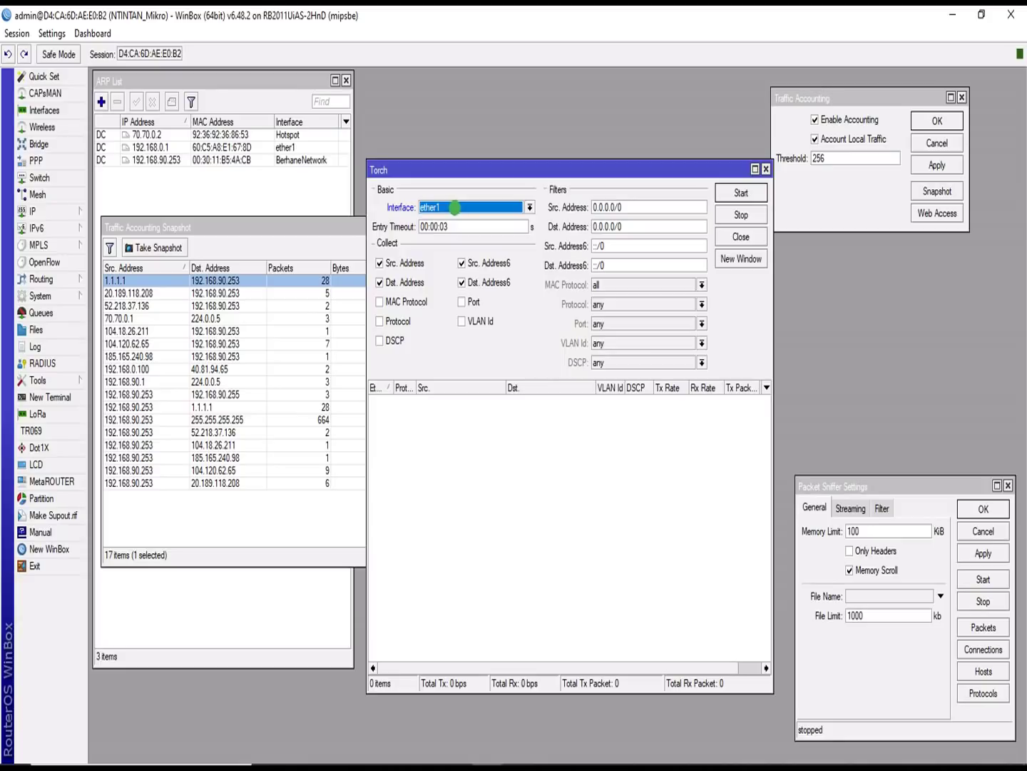
{"action": "left_click", "coordinate": [379, 300]}
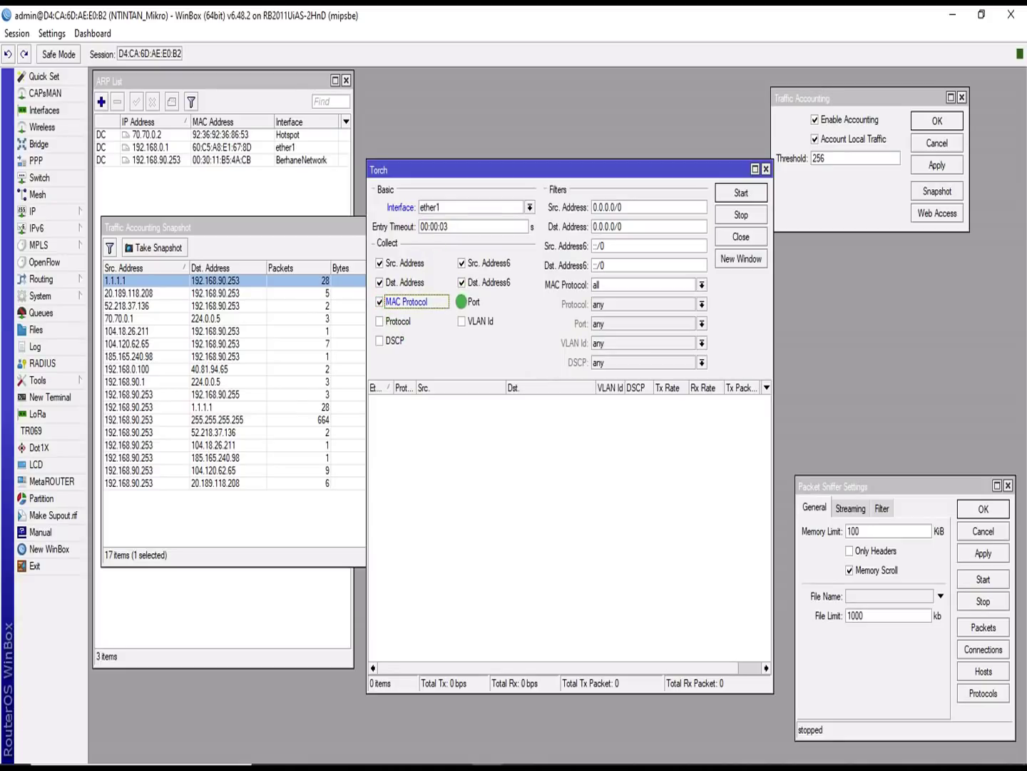
{"action": "left_click", "coordinate": [461, 302]}
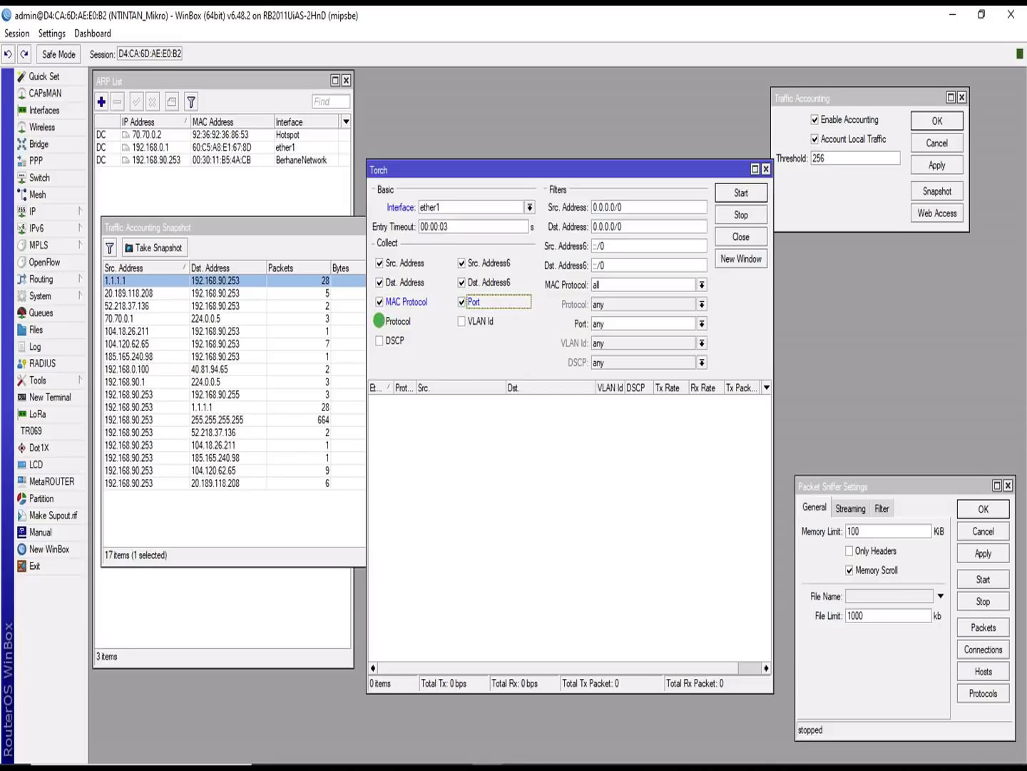
{"action": "left_click", "coordinate": [378, 320]}
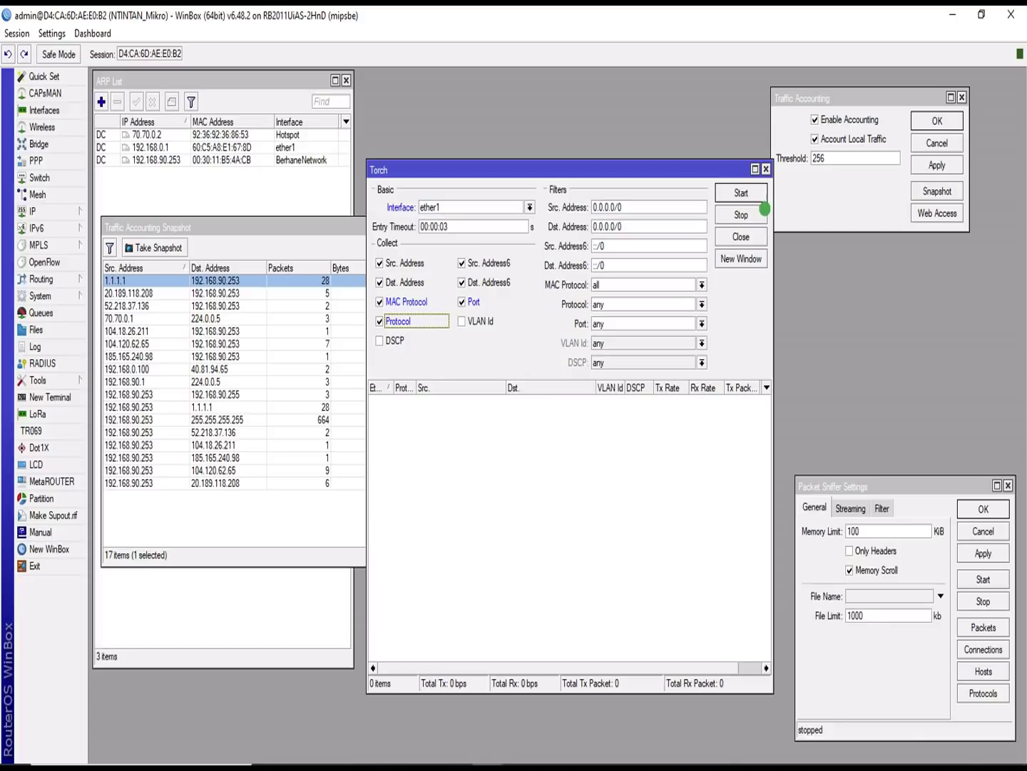
{"action": "left_click", "coordinate": [739, 193]}
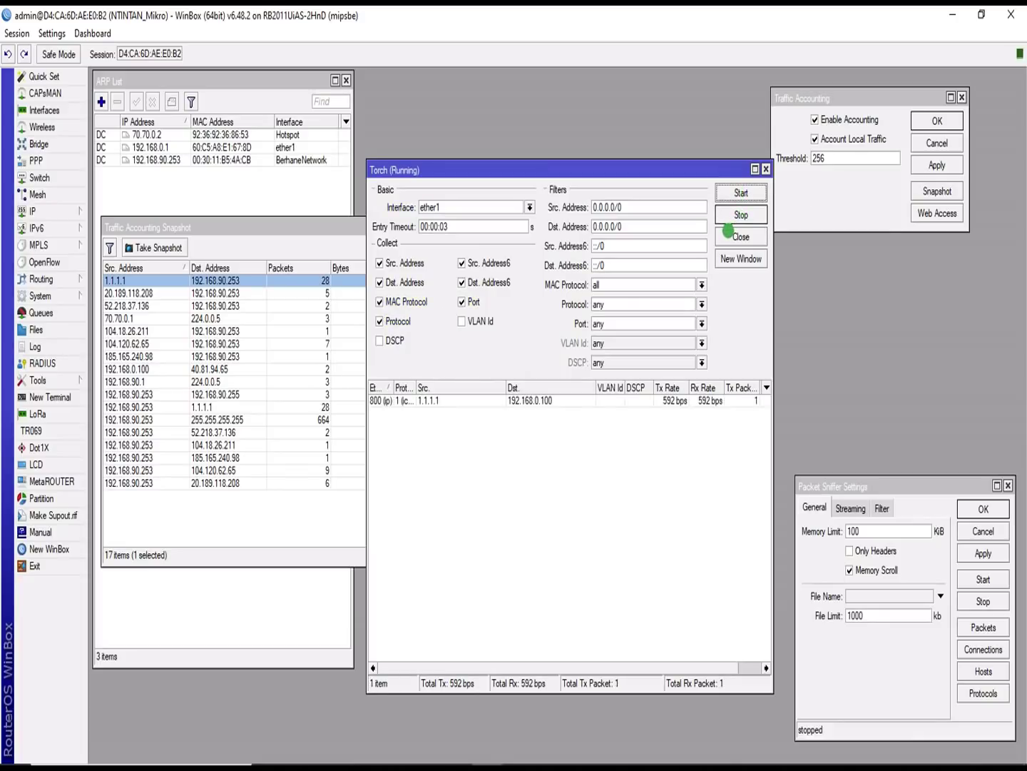
{"action": "mouse_move", "coordinate": [512, 763]}
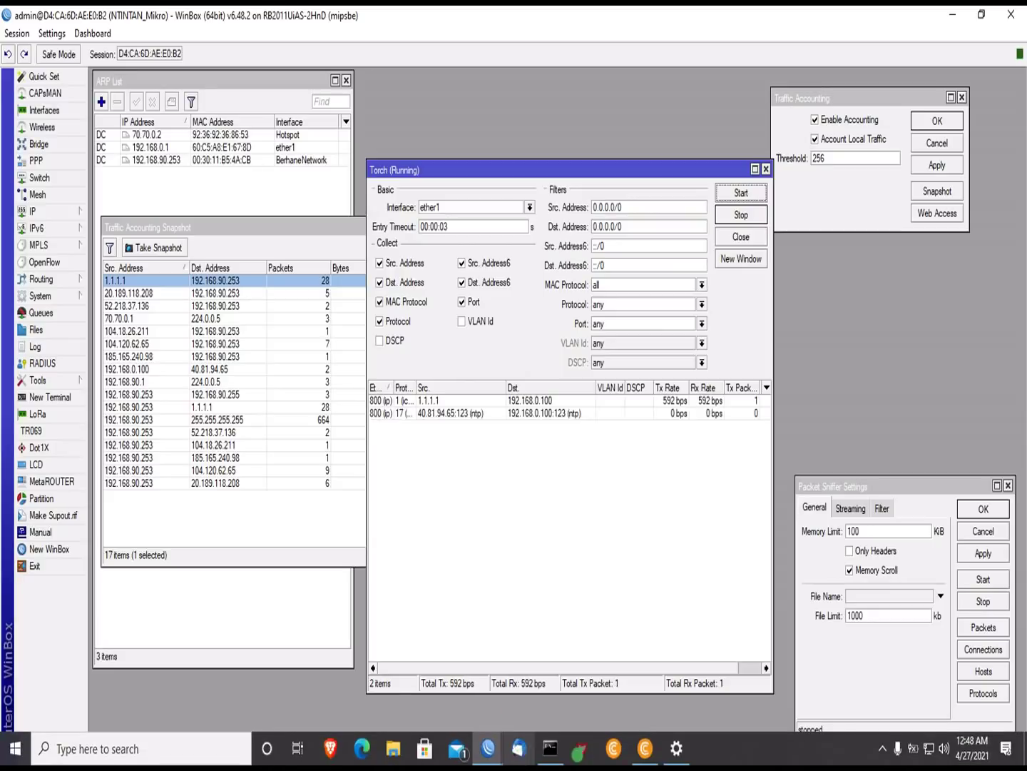
{"action": "left_click", "coordinate": [645, 748]}
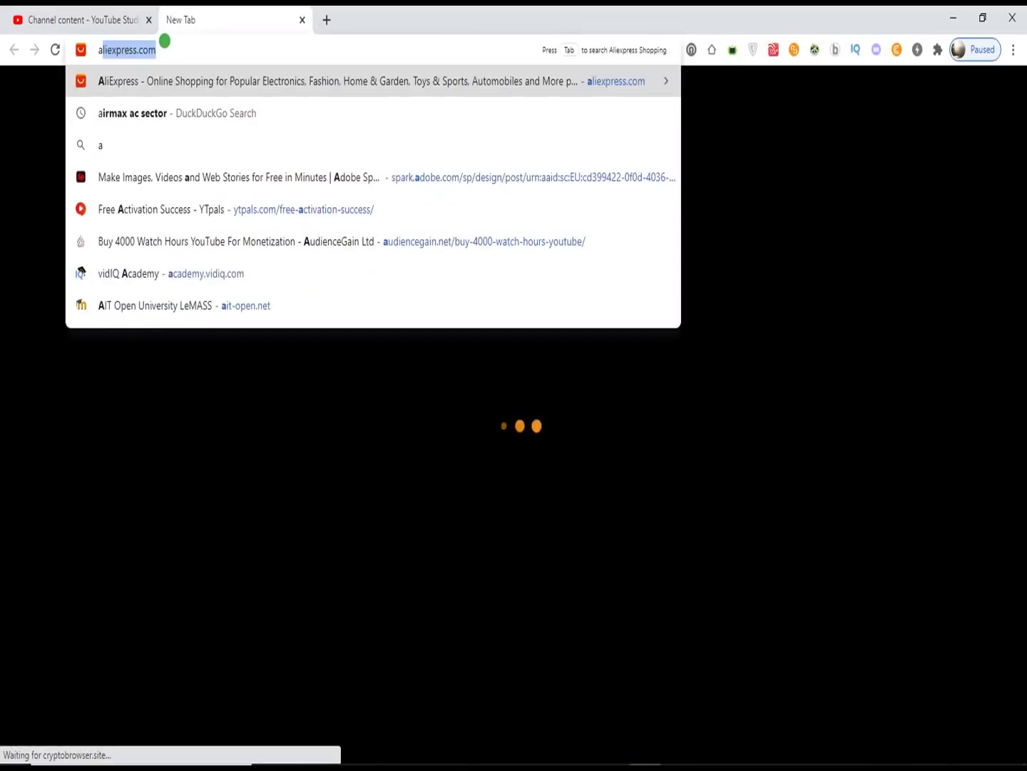
Step: Load sputniknews.com in the new Chrome tab
{"action": "type", "text": "a"}
{"action": "key", "text": "BackSpace"}
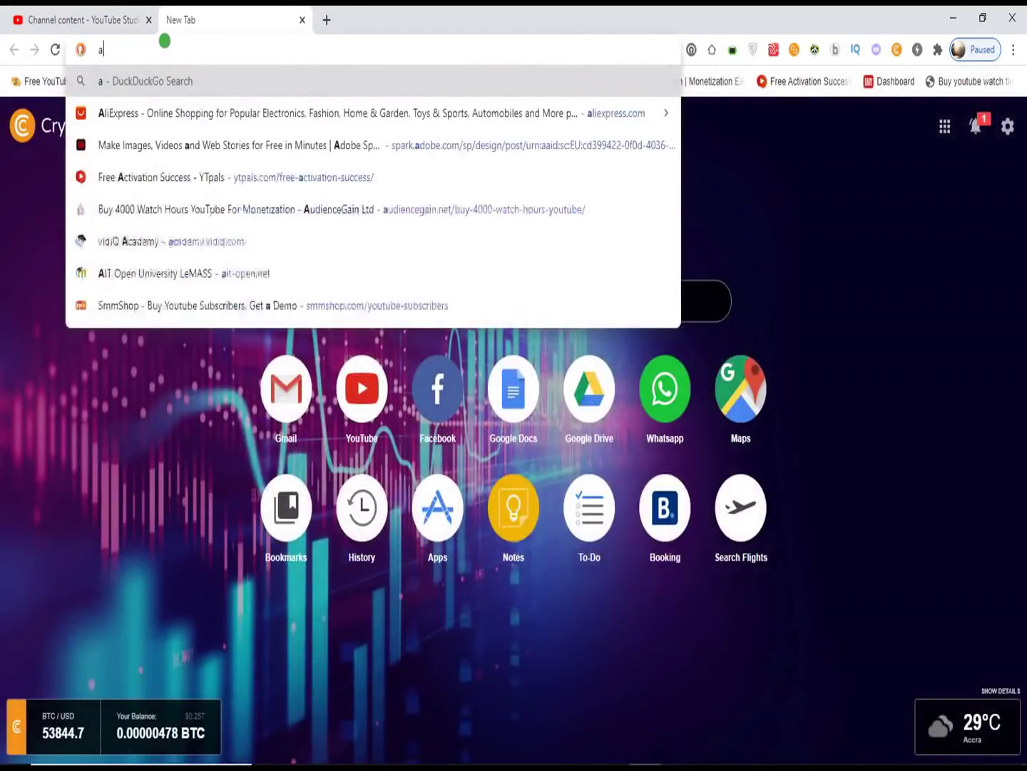
{"action": "key", "text": "BackSpace"}
{"action": "type", "text": "sputniknews.com"}
{"action": "key", "text": "Return"}
Step: Glance at the YouTube Studio tab, then return to the WinBox session
{"action": "left_click", "coordinate": [98, 15]}
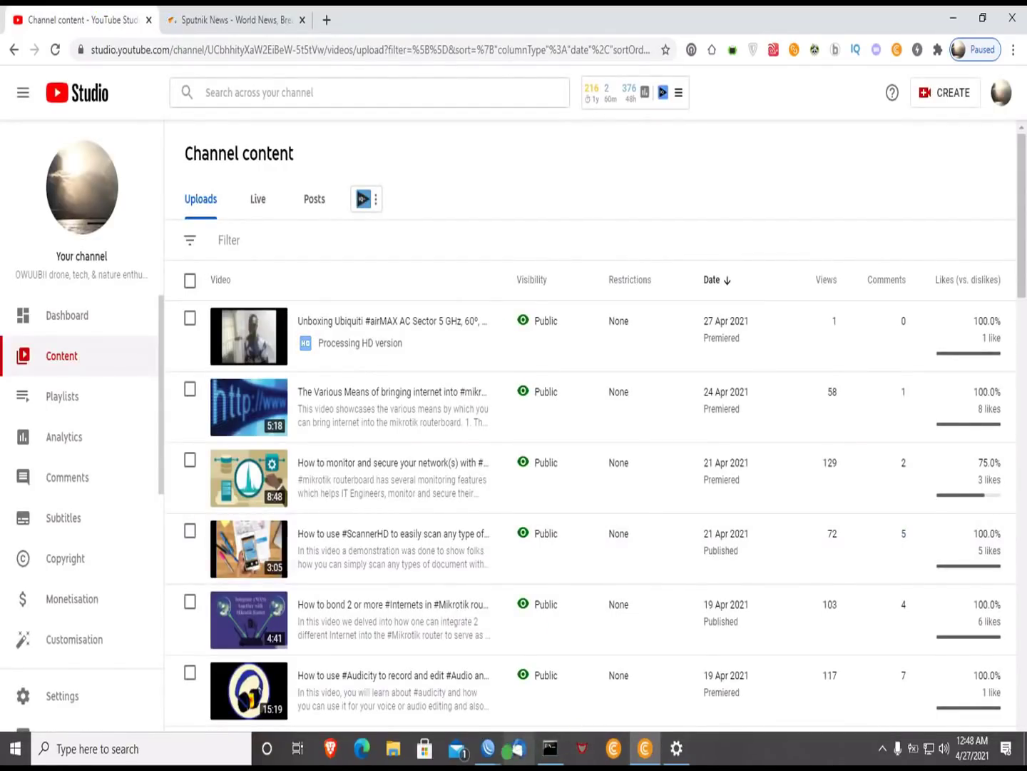
{"action": "mouse_move", "coordinate": [488, 747]}
{"action": "left_click", "coordinate": [548, 670]}
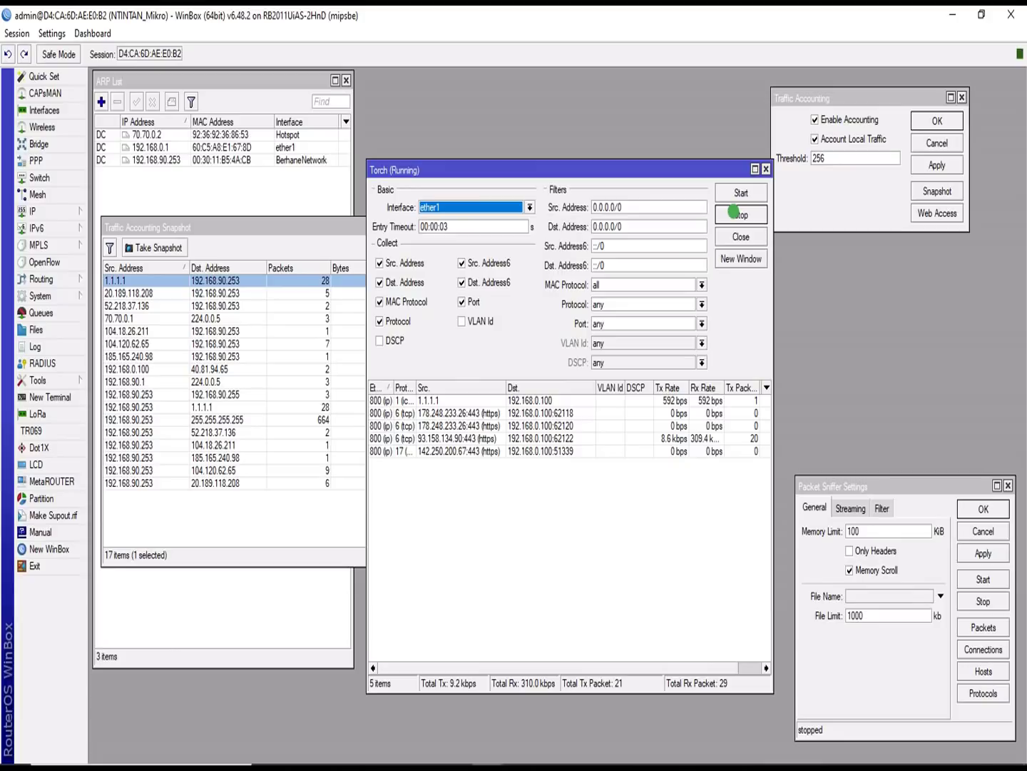
Step: Stop Torch, widen the Protocol column and the window, and leave the interface on ether1
{"action": "left_click", "coordinate": [736, 214]}
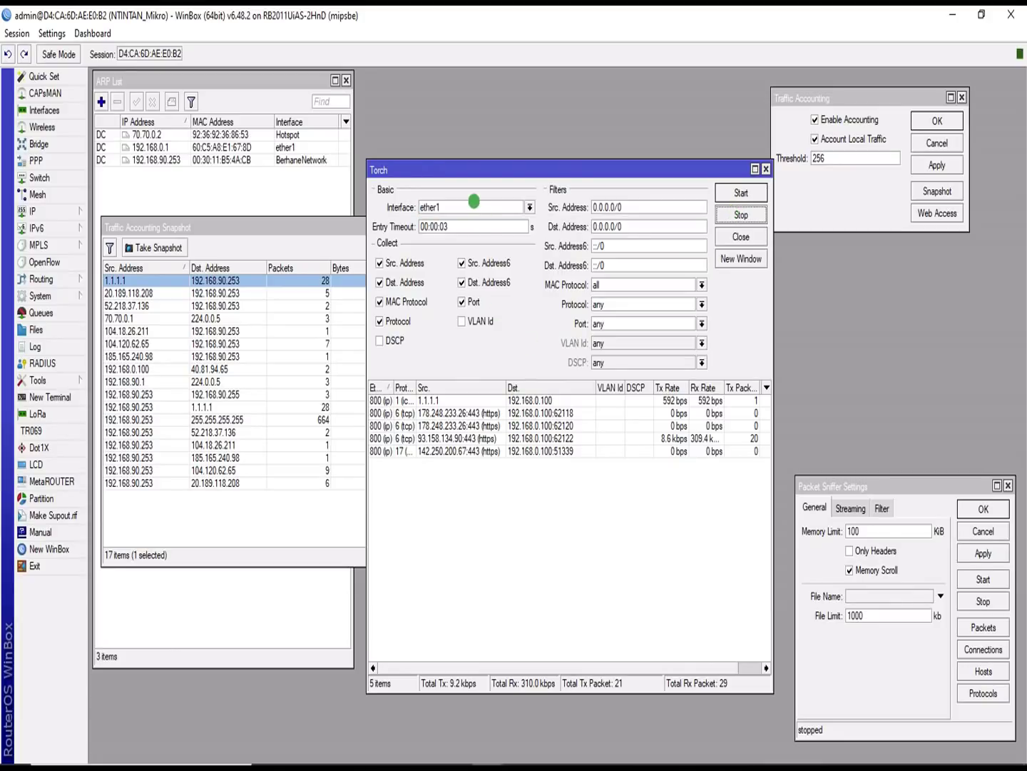
{"action": "left_click", "coordinate": [519, 426]}
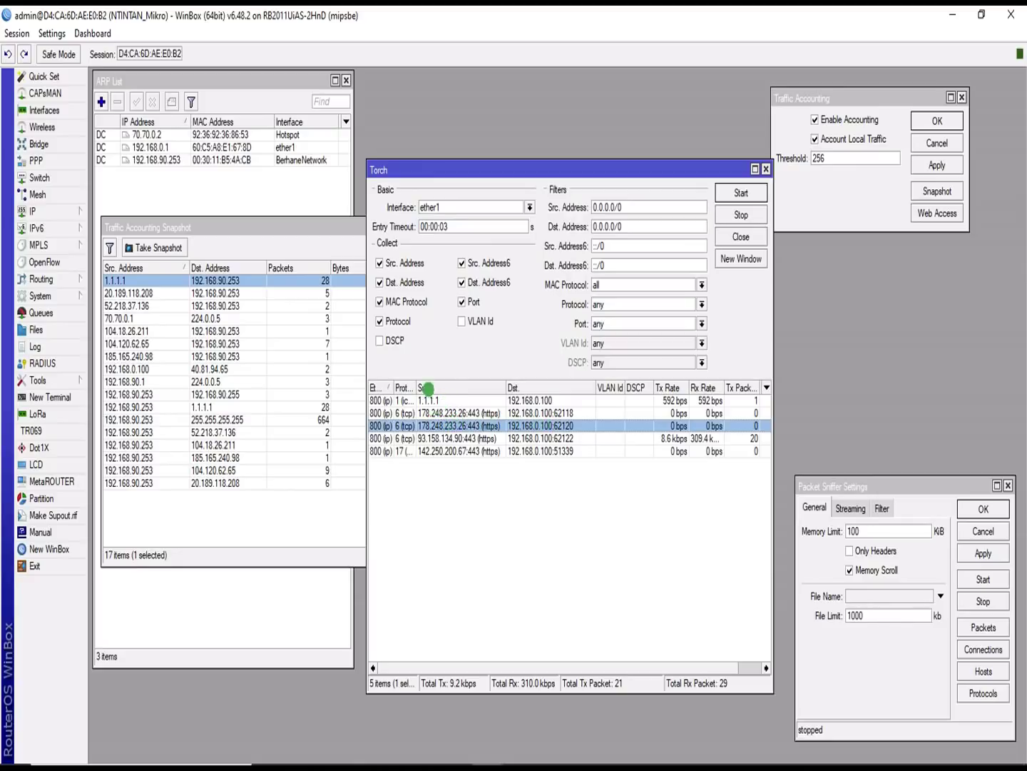
{"action": "left_click_drag", "start_coordinate": [415, 386], "coordinate": [424, 385]}
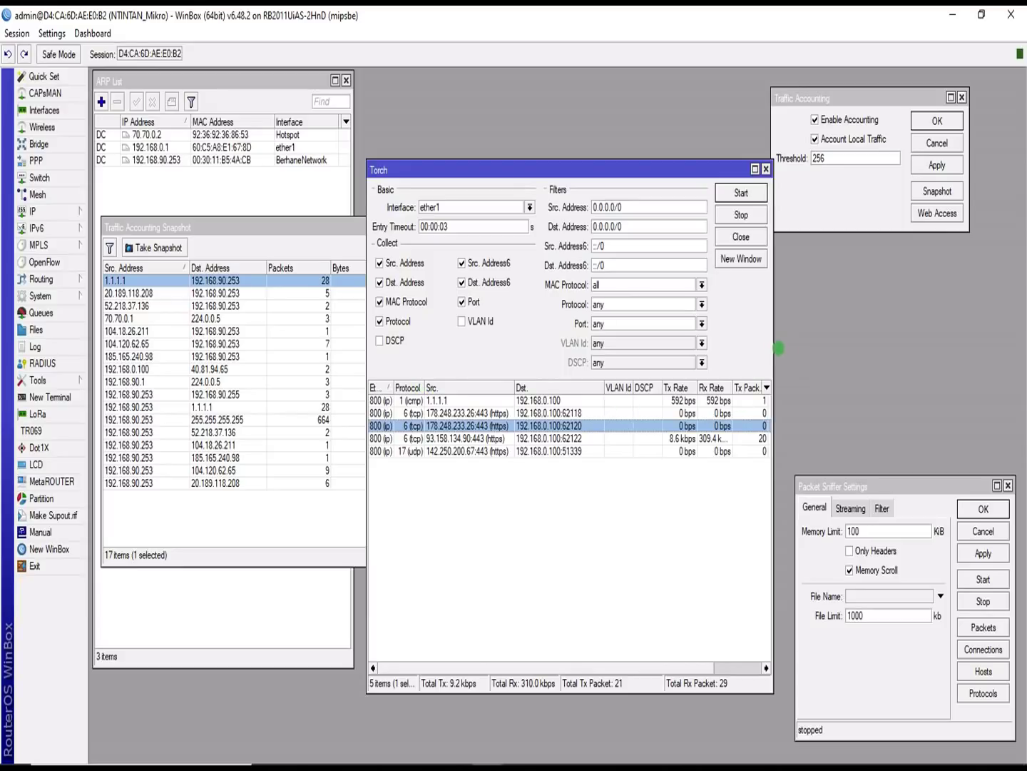
{"action": "left_click_drag", "start_coordinate": [772, 346], "coordinate": [844, 352]}
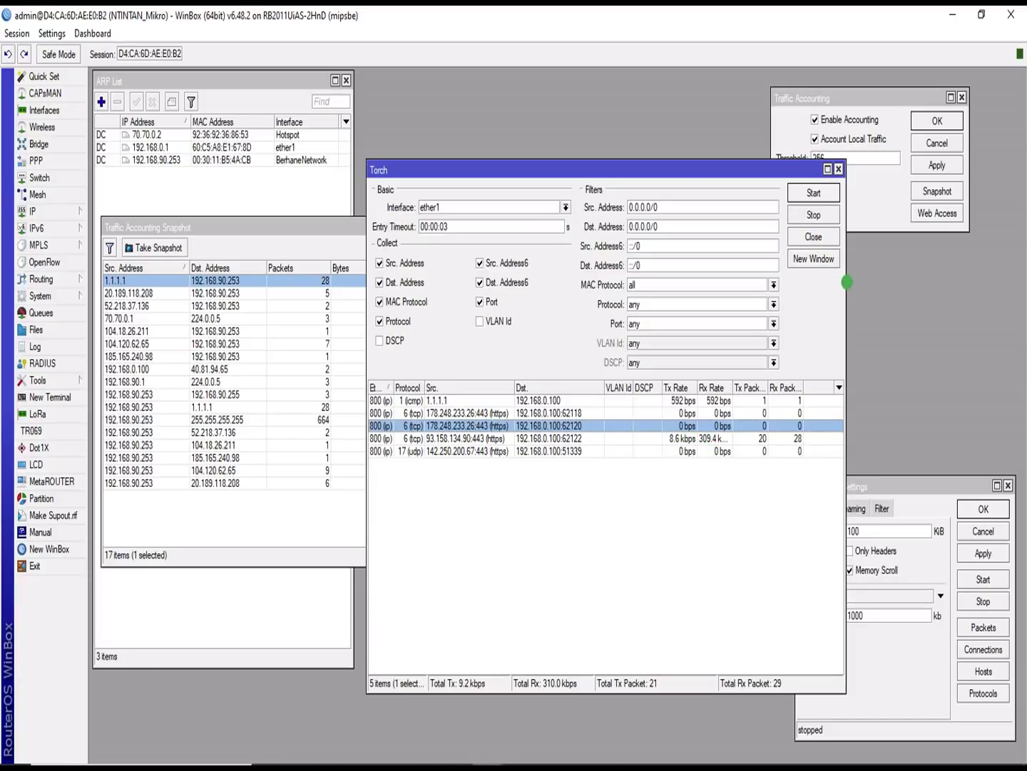
{"action": "left_click", "coordinate": [566, 206]}
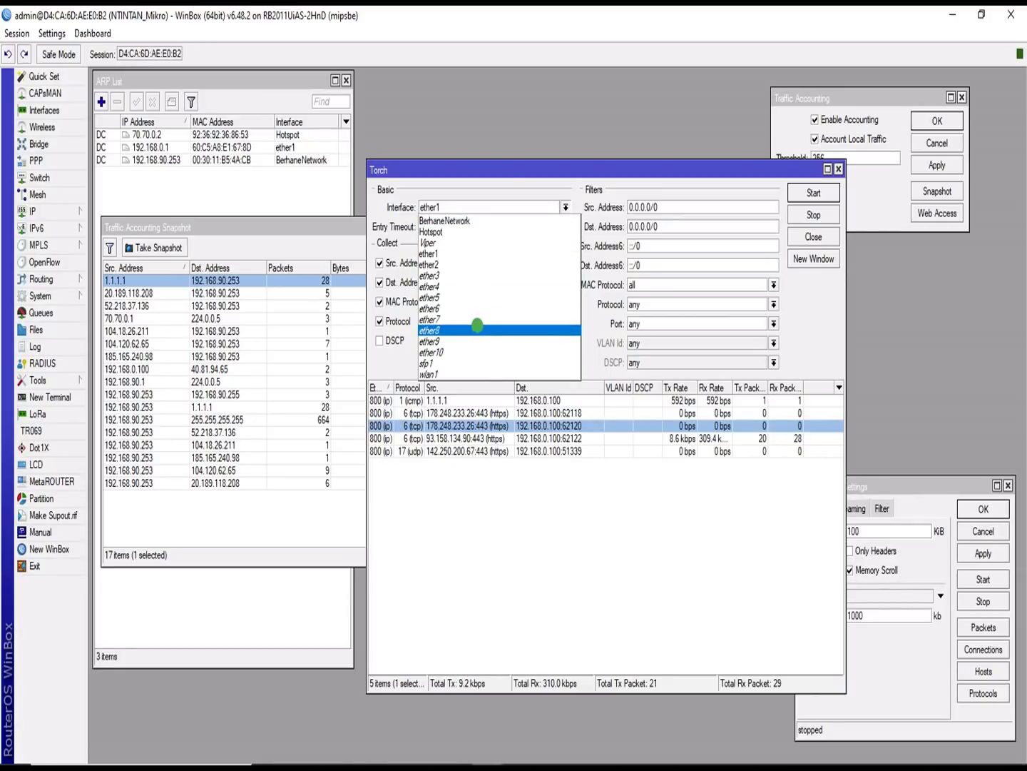
{"action": "left_click", "coordinate": [581, 577]}
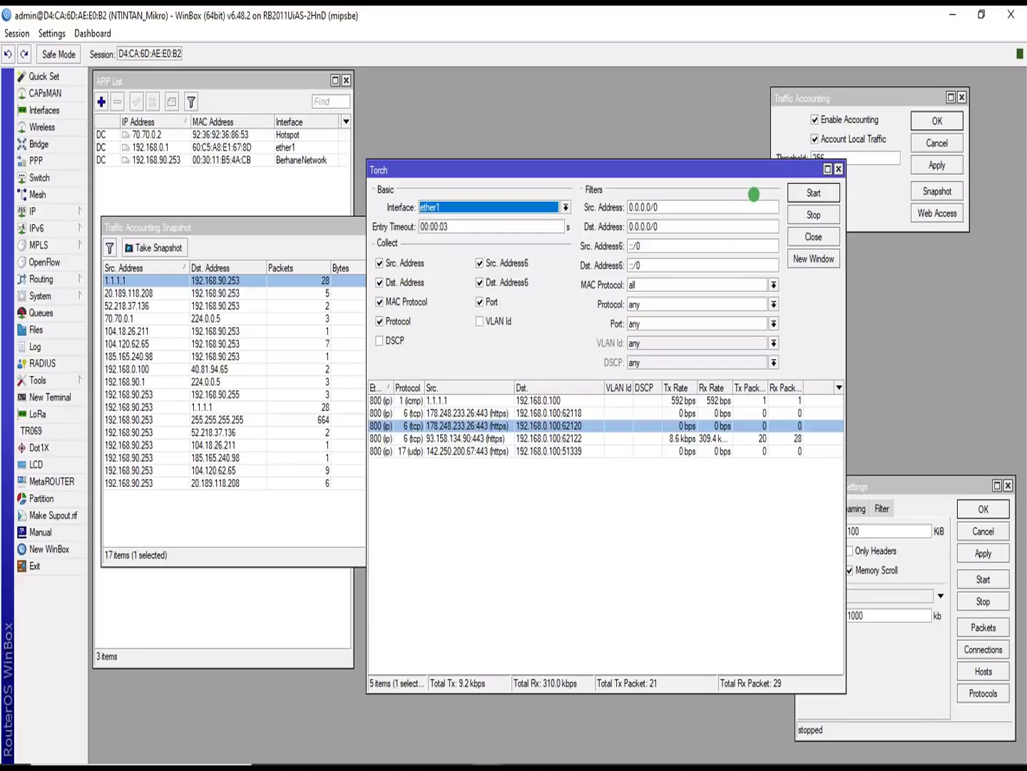
Step: Reposition the Torch and Traffic Accounting windows and narrow Torch so they sit side by side
{"action": "left_click_drag", "start_coordinate": [717, 167], "coordinate": [575, 162]}
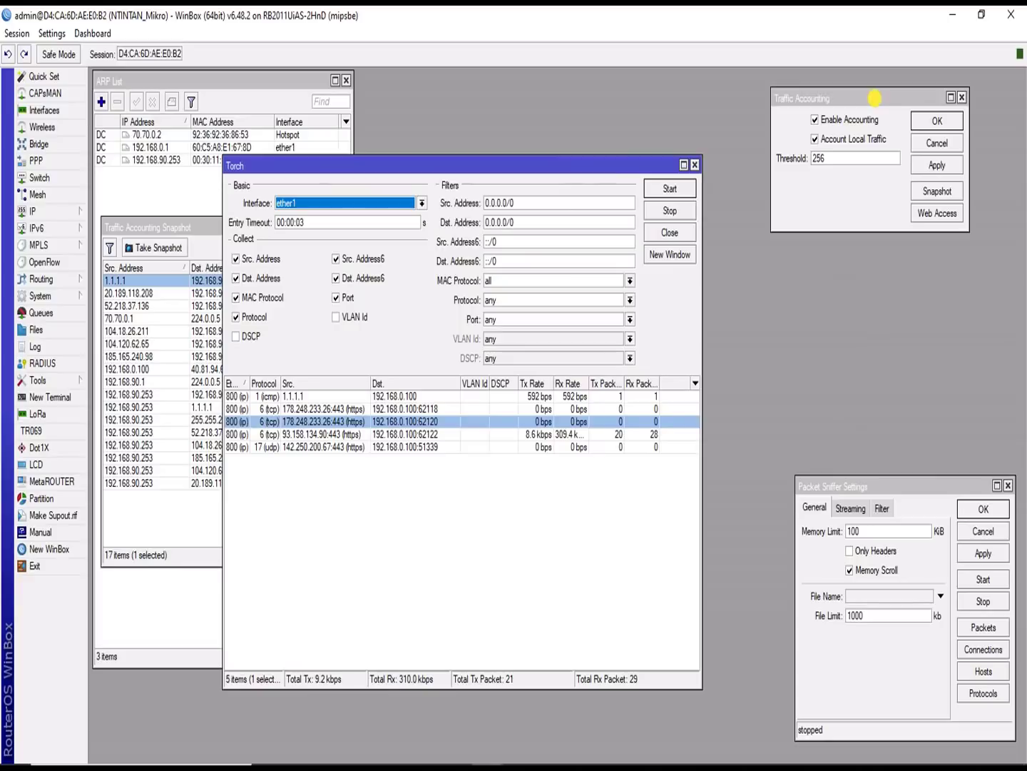
{"action": "left_click_drag", "start_coordinate": [875, 97], "coordinate": [803, 88]}
{"action": "left_click_drag", "start_coordinate": [634, 162], "coordinate": [726, 116]}
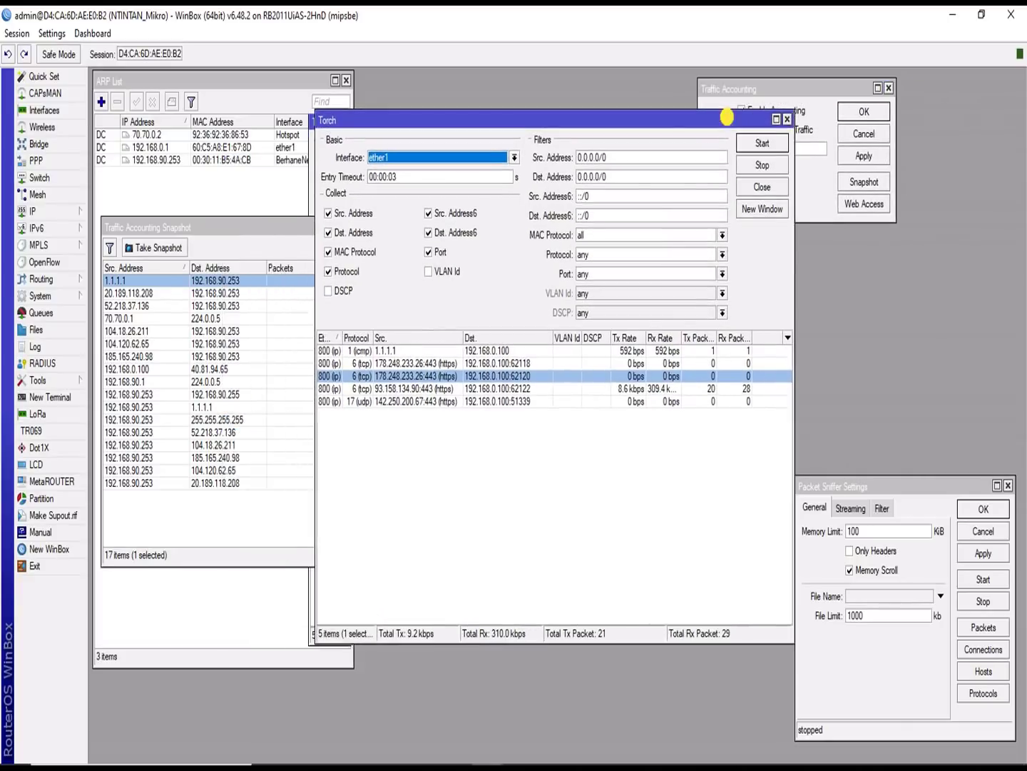
{"action": "left_click_drag", "start_coordinate": [794, 160], "coordinate": [725, 159]}
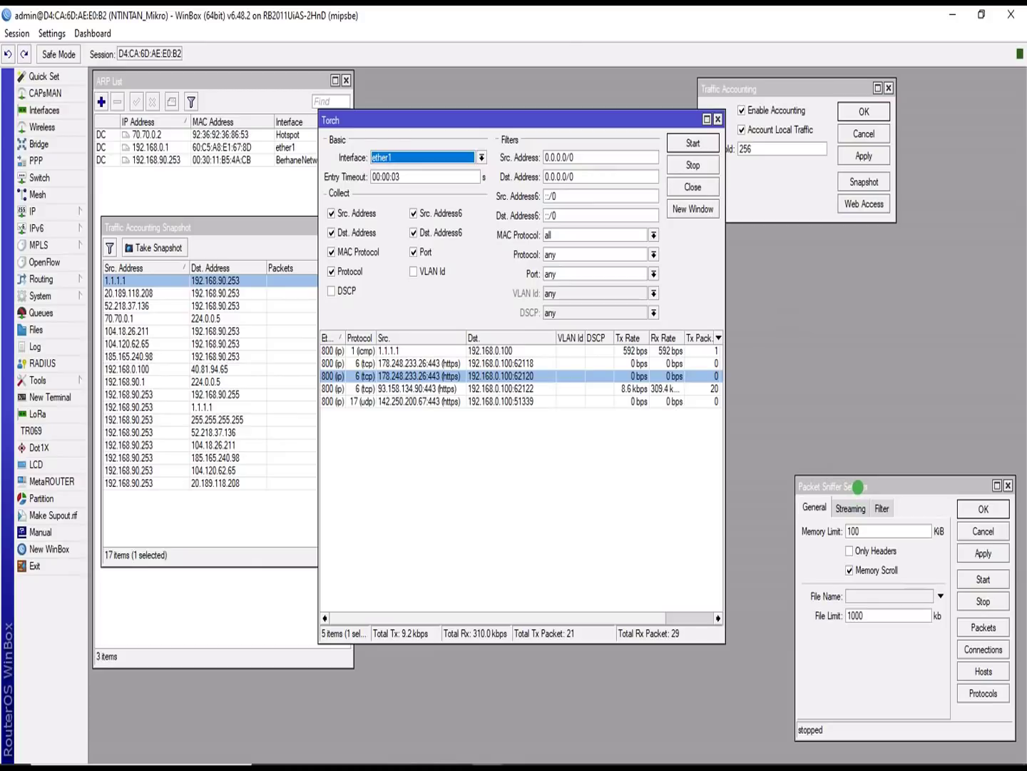
Step: Move and widen the Packet Sniffer Settings window beside them, then open a new Terminal
{"action": "left_click_drag", "start_coordinate": [857, 487], "coordinate": [825, 367]}
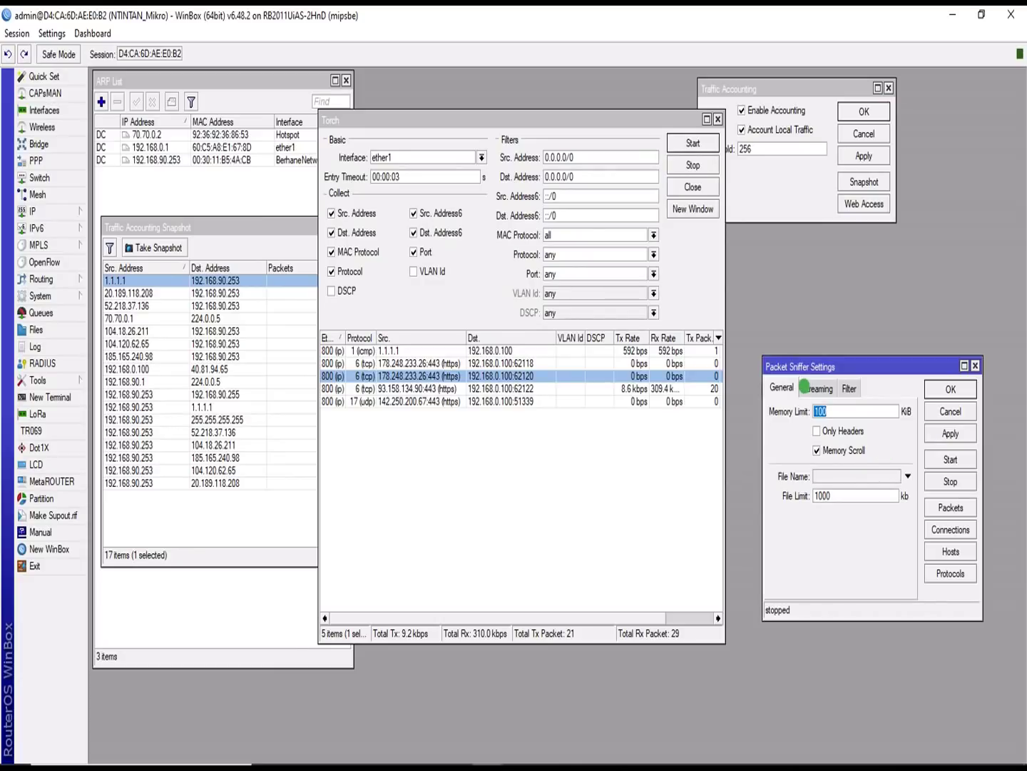
{"action": "left_click", "coordinate": [813, 387]}
{"action": "left_click", "coordinate": [776, 385]}
{"action": "left_click_drag", "start_coordinate": [814, 358], "coordinate": [814, 287]}
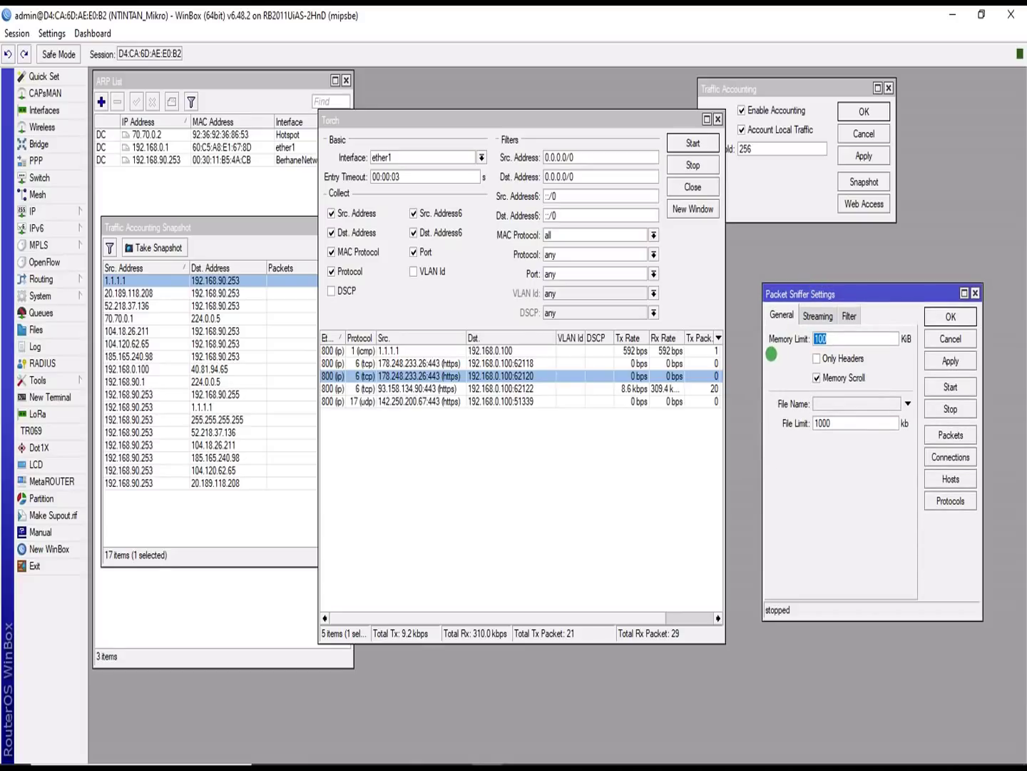
{"action": "left_click_drag", "start_coordinate": [763, 356], "coordinate": [732, 354]}
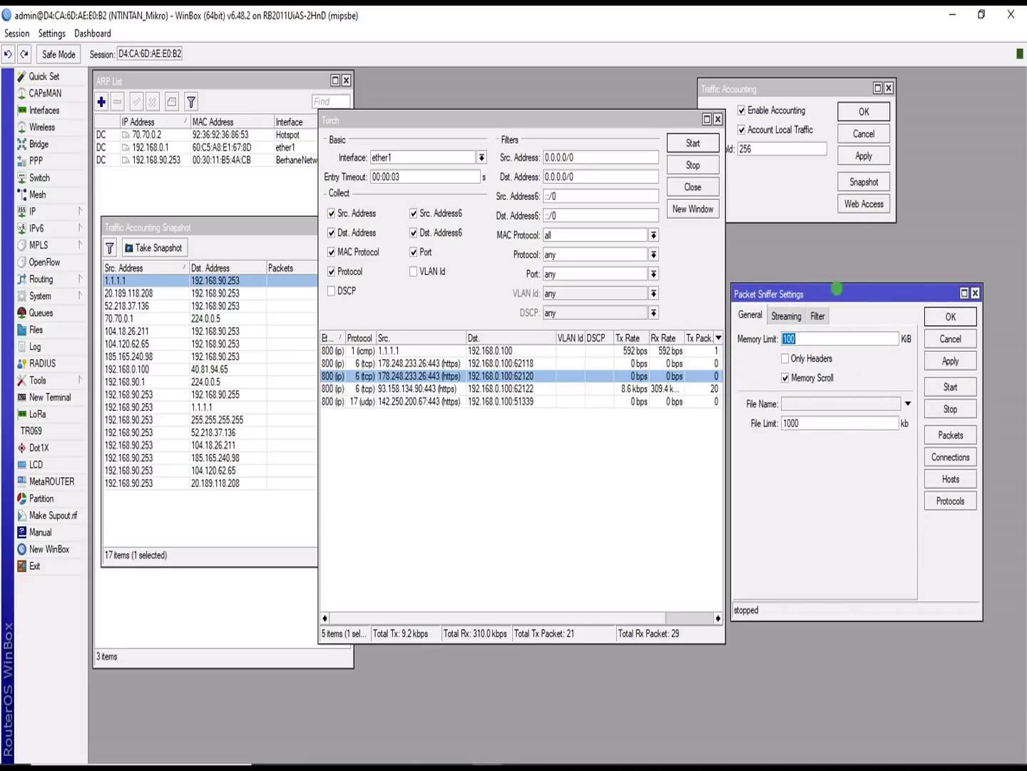
{"action": "left_click_drag", "start_coordinate": [834, 291], "coordinate": [852, 256]}
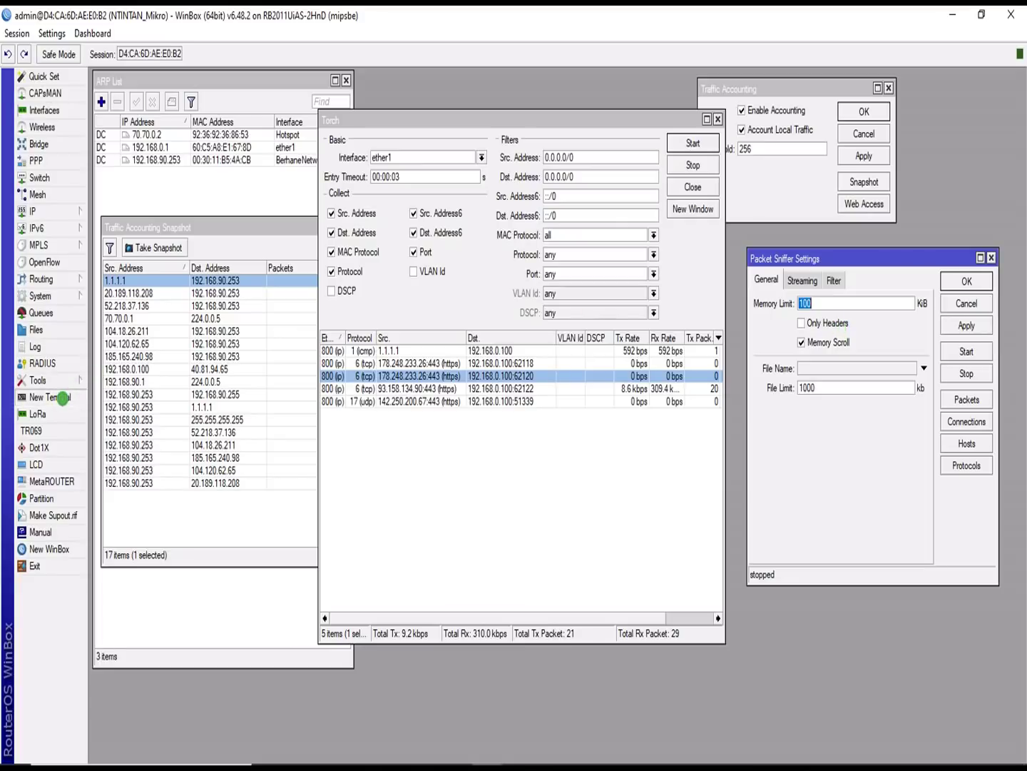
{"action": "left_click", "coordinate": [63, 398]}
Step: Move the Terminal window up-left and enlarge it taller and wider on every edge
{"action": "left_click_drag", "start_coordinate": [485, 259], "coordinate": [305, 231]}
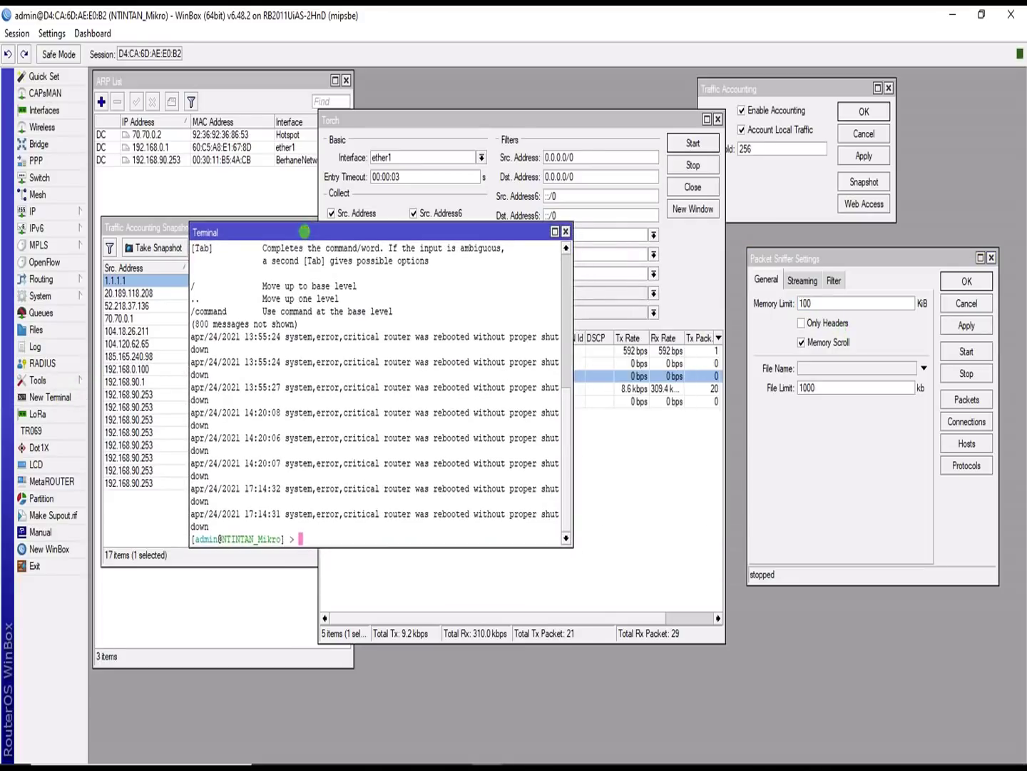
{"action": "left_click_drag", "start_coordinate": [355, 547], "coordinate": [369, 702]}
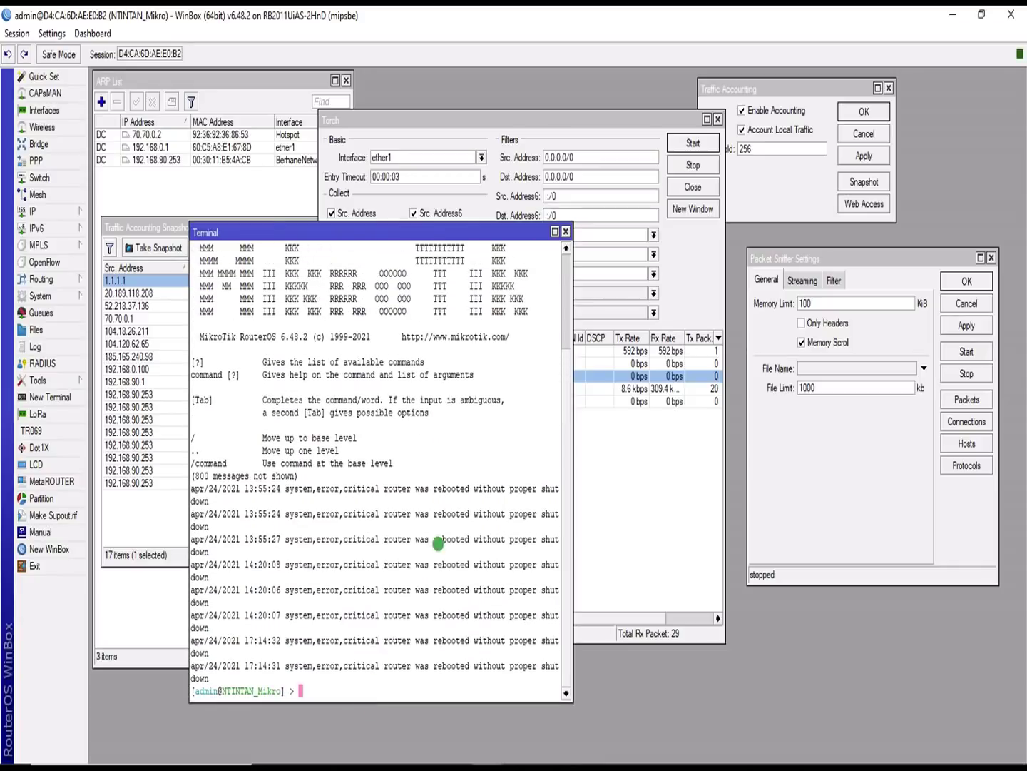
{"action": "left_click_drag", "start_coordinate": [573, 447], "coordinate": [664, 446]}
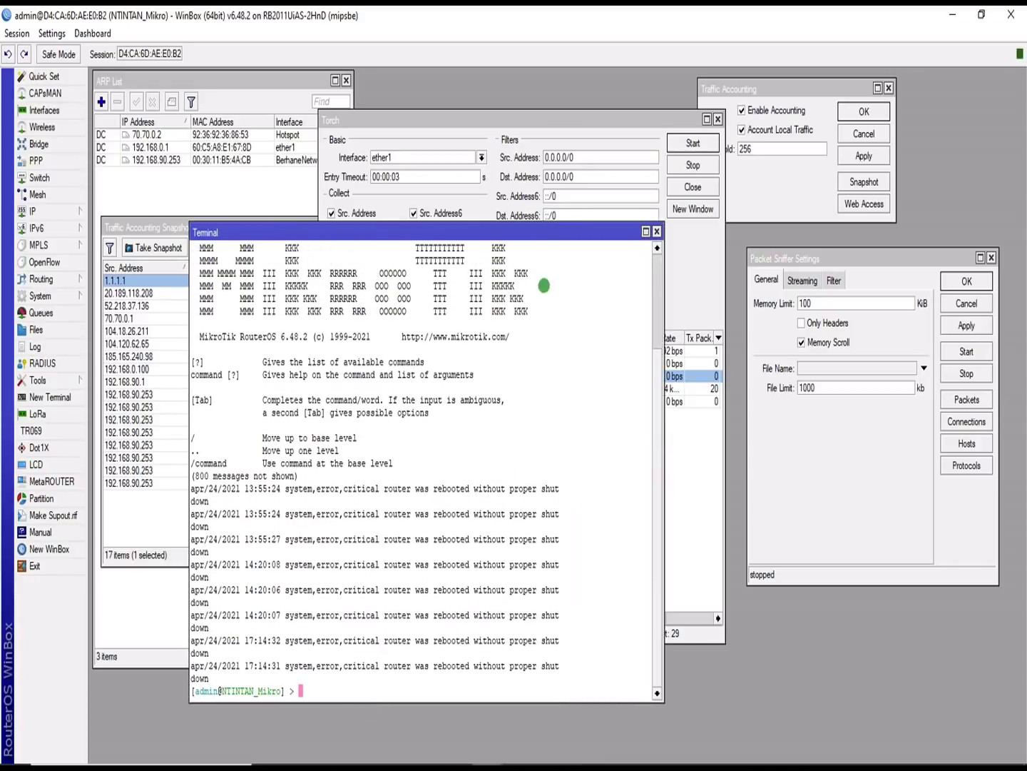
{"action": "left_click_drag", "start_coordinate": [476, 230], "coordinate": [463, 112]}
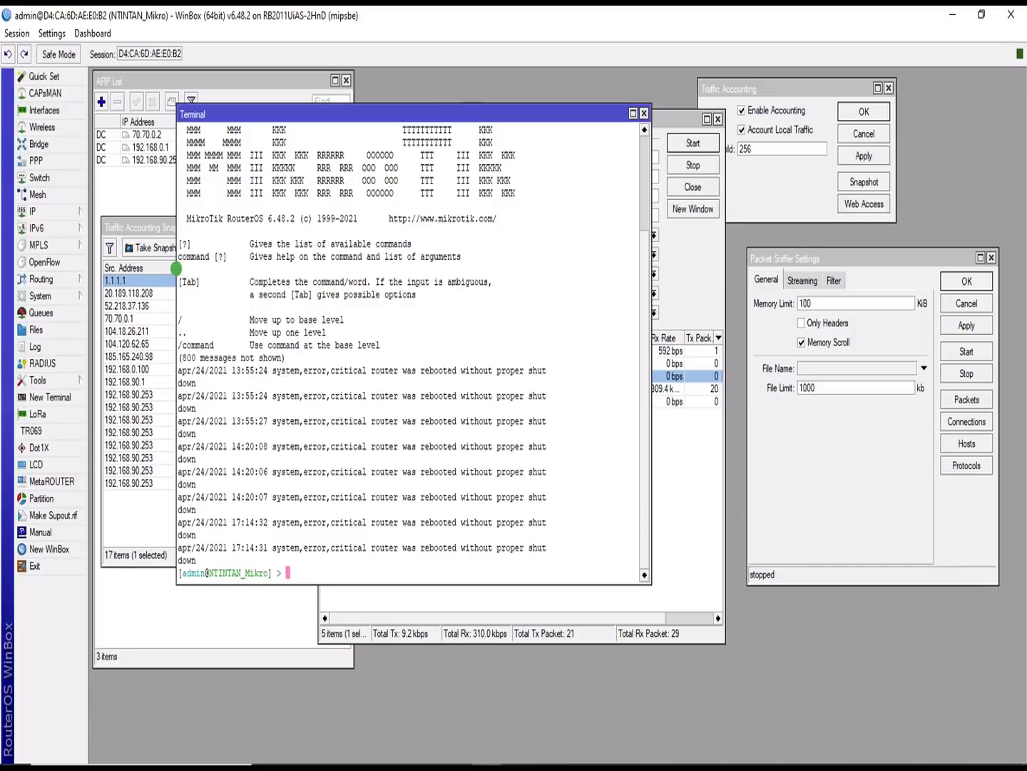
{"action": "left_click_drag", "start_coordinate": [176, 268], "coordinate": [124, 264]}
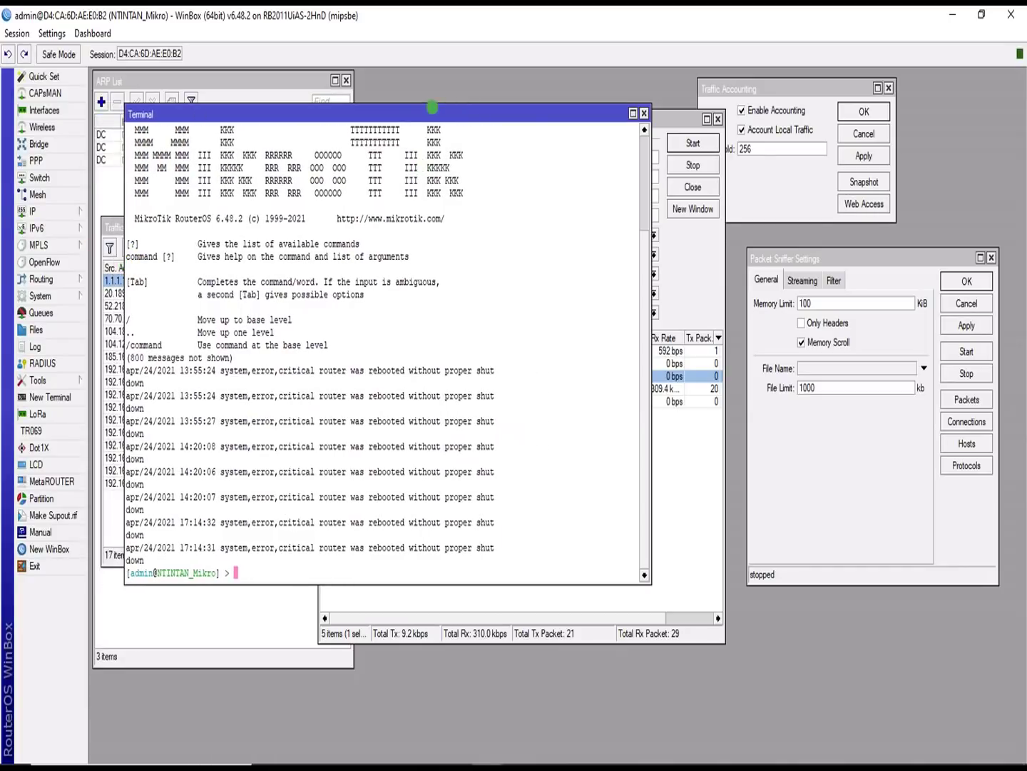
{"action": "left_click_drag", "start_coordinate": [432, 104], "coordinate": [432, 80]}
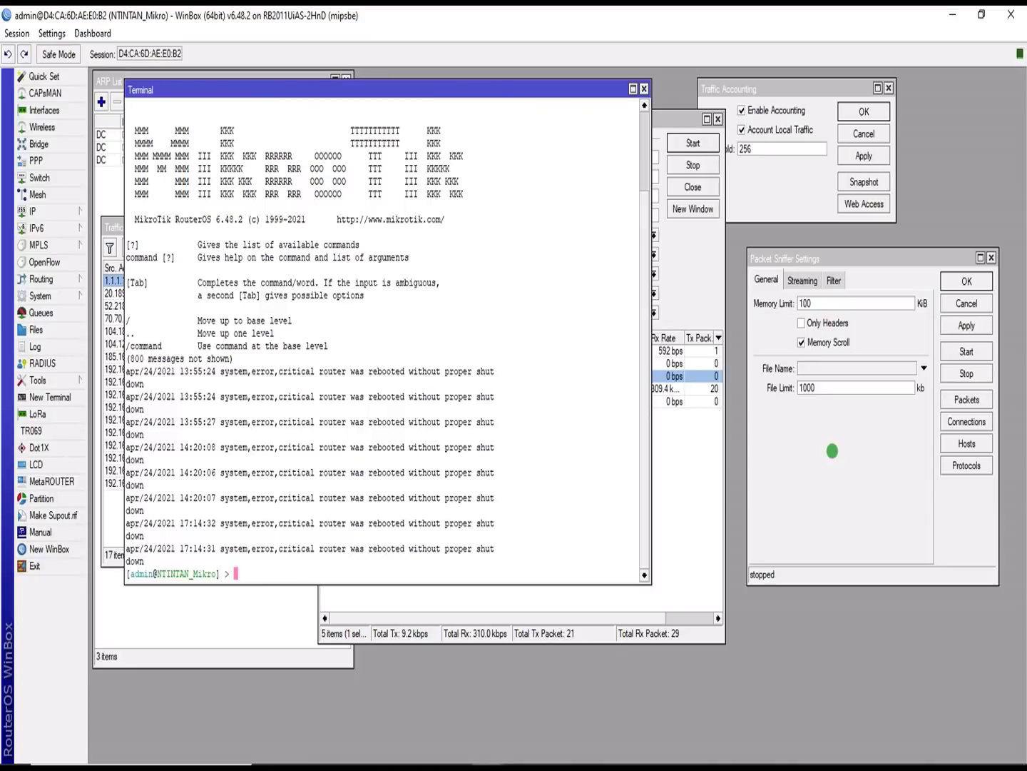
{"action": "left_click", "coordinate": [848, 462]}
Step: Set the packet sniffer's Filter tab interface to ether1
{"action": "left_click", "coordinate": [807, 281]}
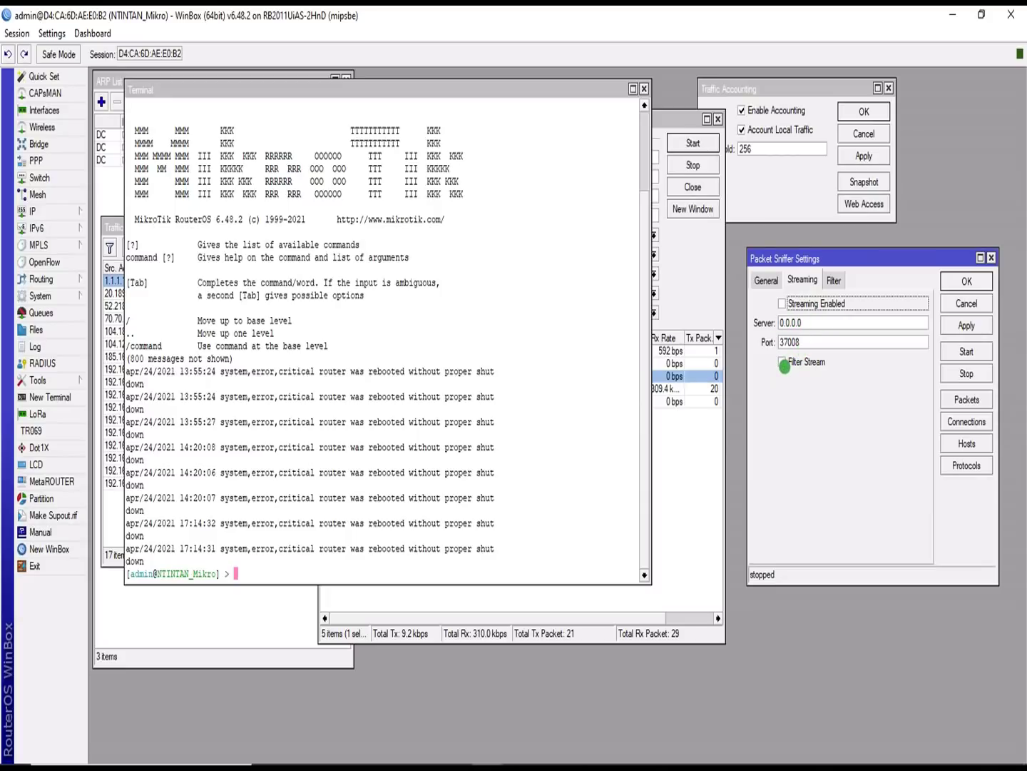
{"action": "left_click", "coordinate": [784, 363]}
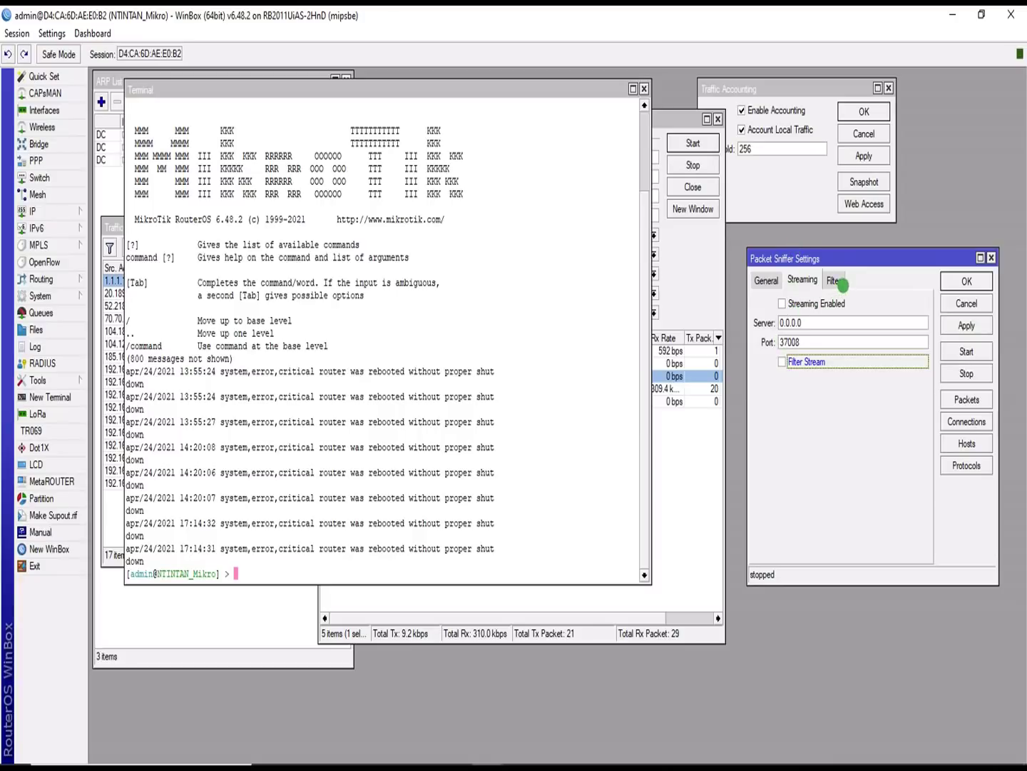
{"action": "left_click", "coordinate": [834, 280]}
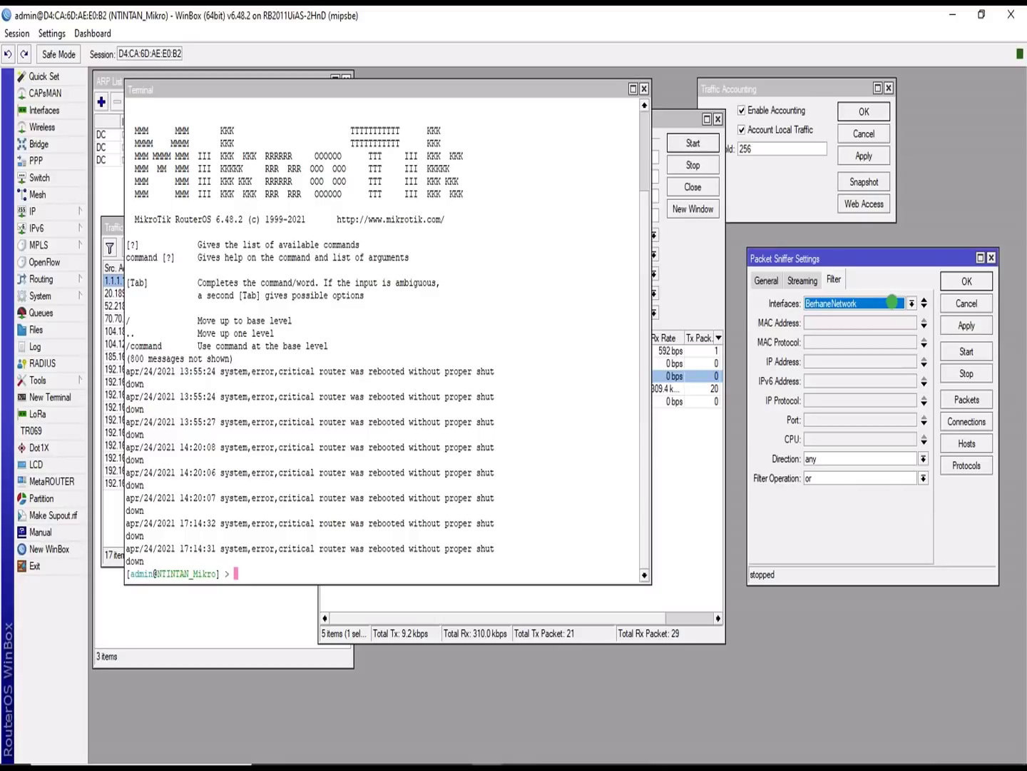
{"action": "left_click", "coordinate": [892, 302]}
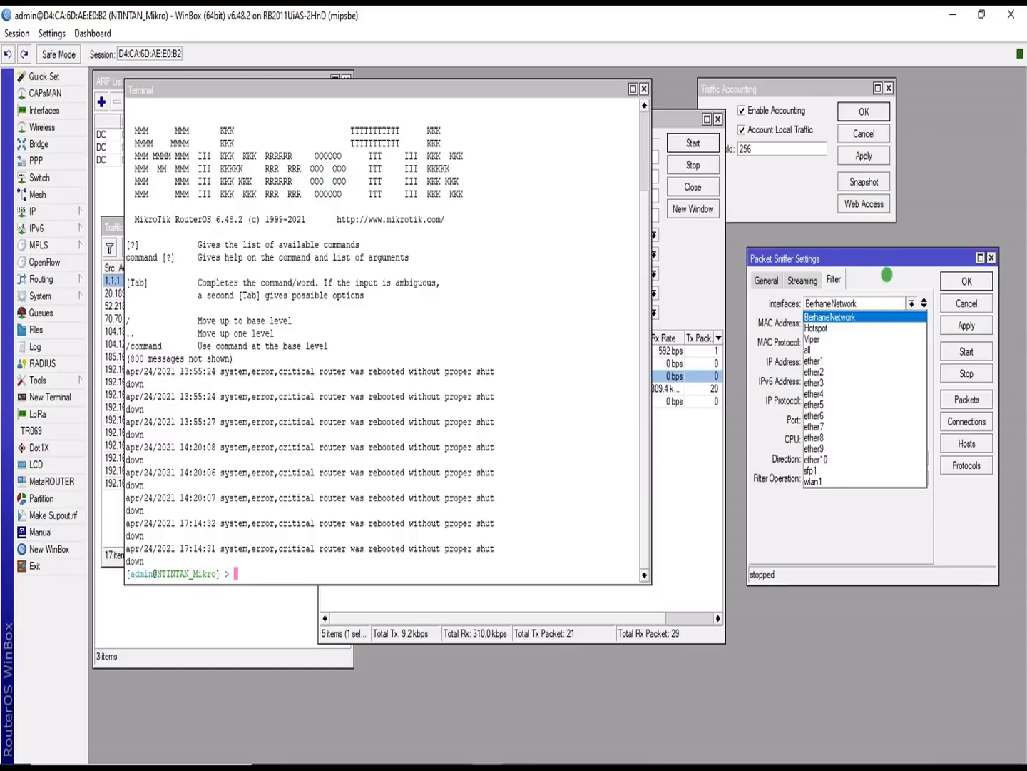
{"action": "left_click", "coordinate": [887, 274]}
{"action": "left_click", "coordinate": [910, 301]}
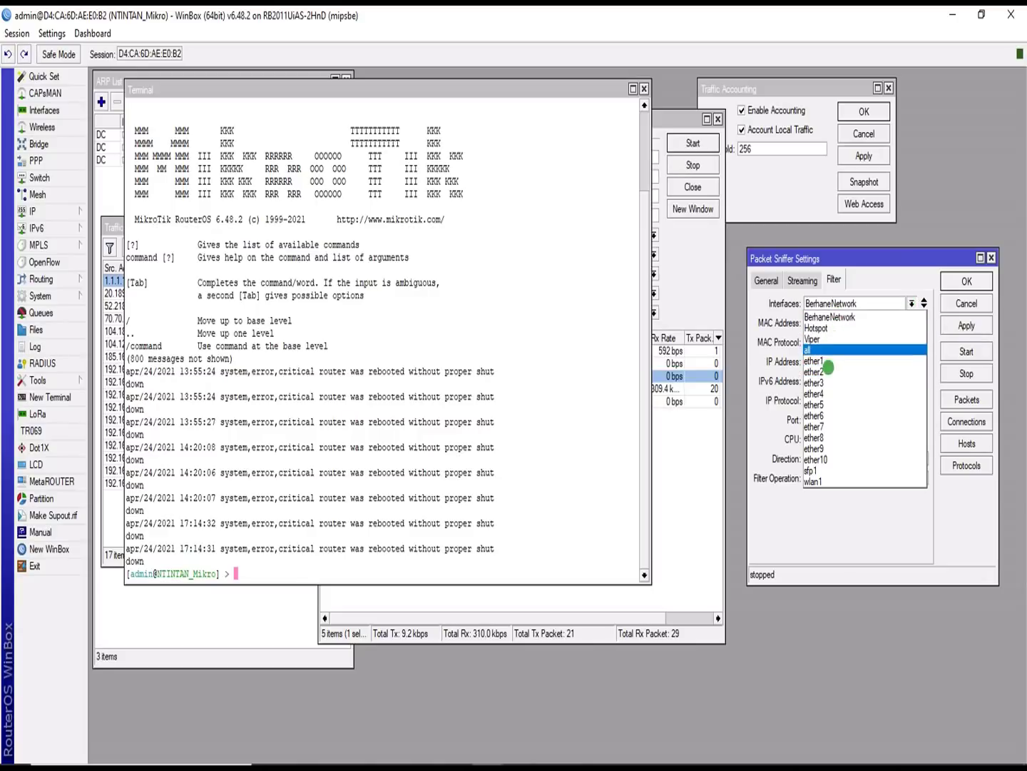
{"action": "left_click", "coordinate": [833, 361]}
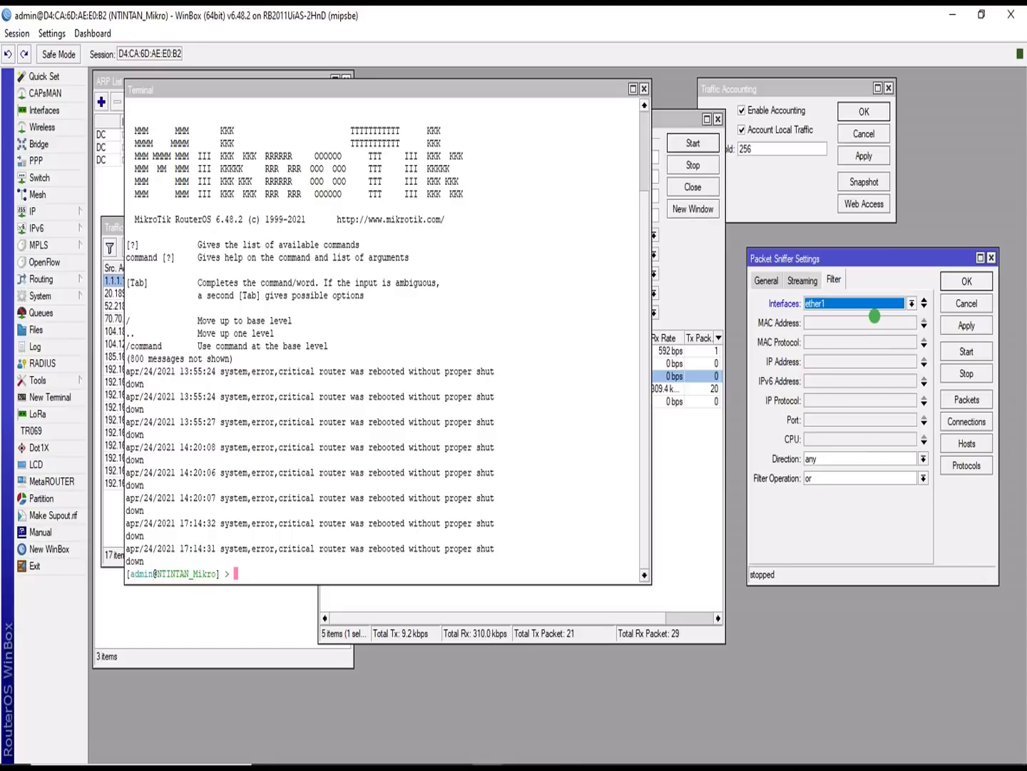
Step: Keep direction any and filter operation or, and apply the ether1 filter
{"action": "left_click", "coordinate": [895, 457]}
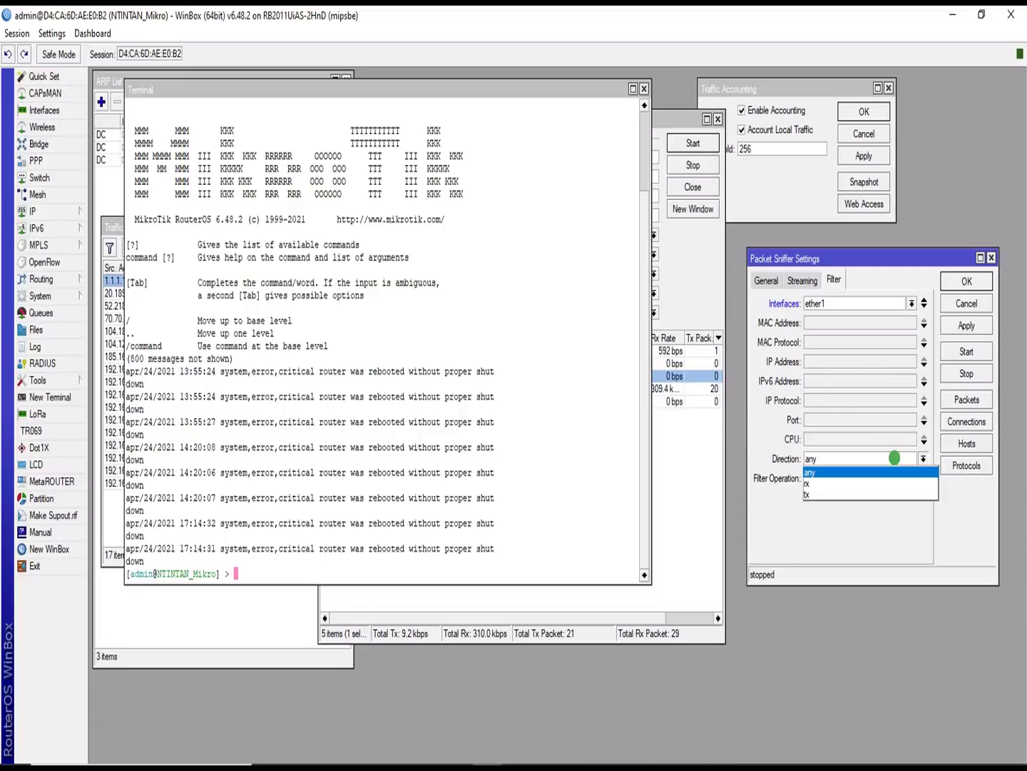
{"action": "left_click", "coordinate": [764, 443]}
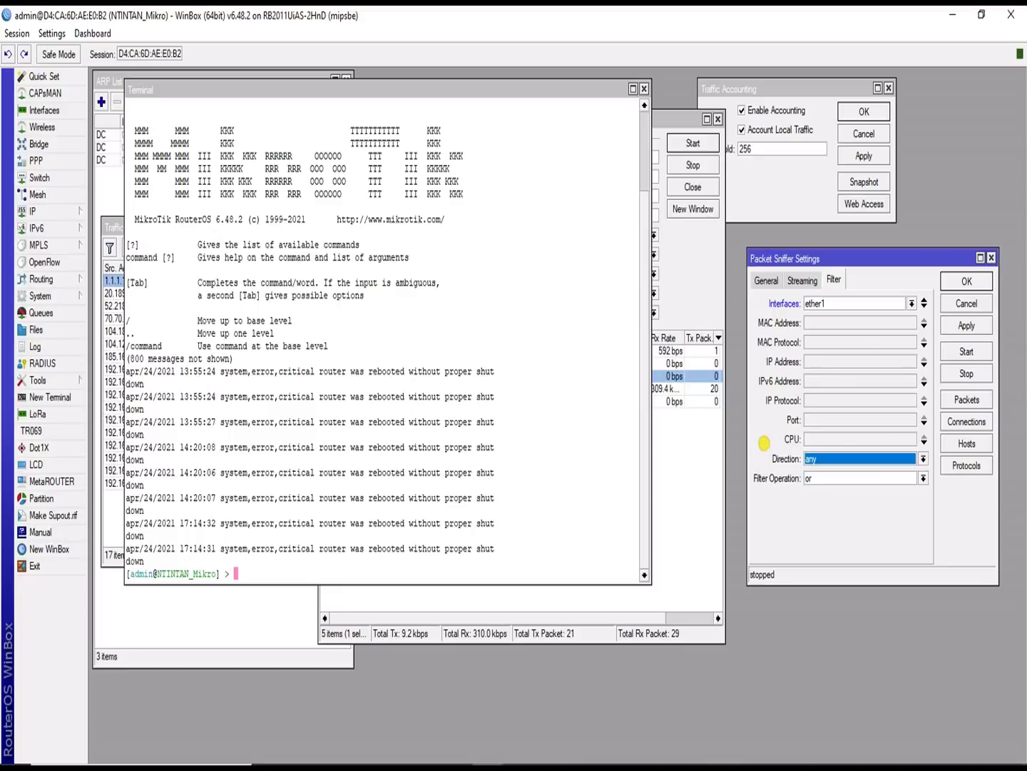
{"action": "left_click", "coordinate": [869, 476]}
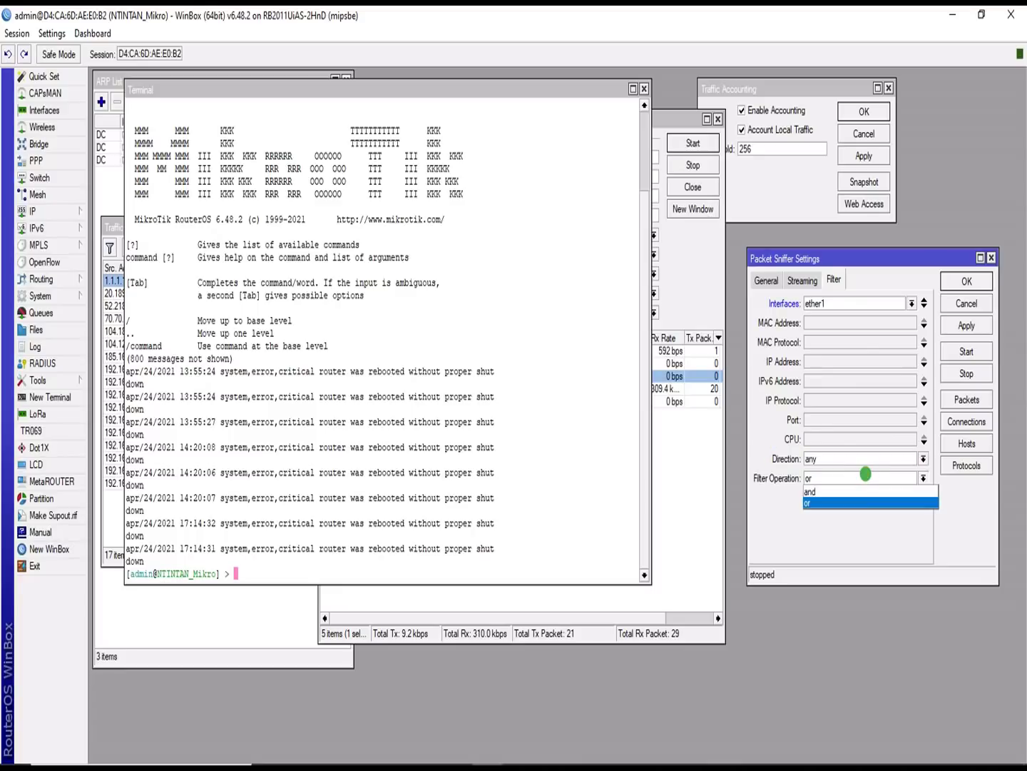
{"action": "left_click", "coordinate": [866, 474]}
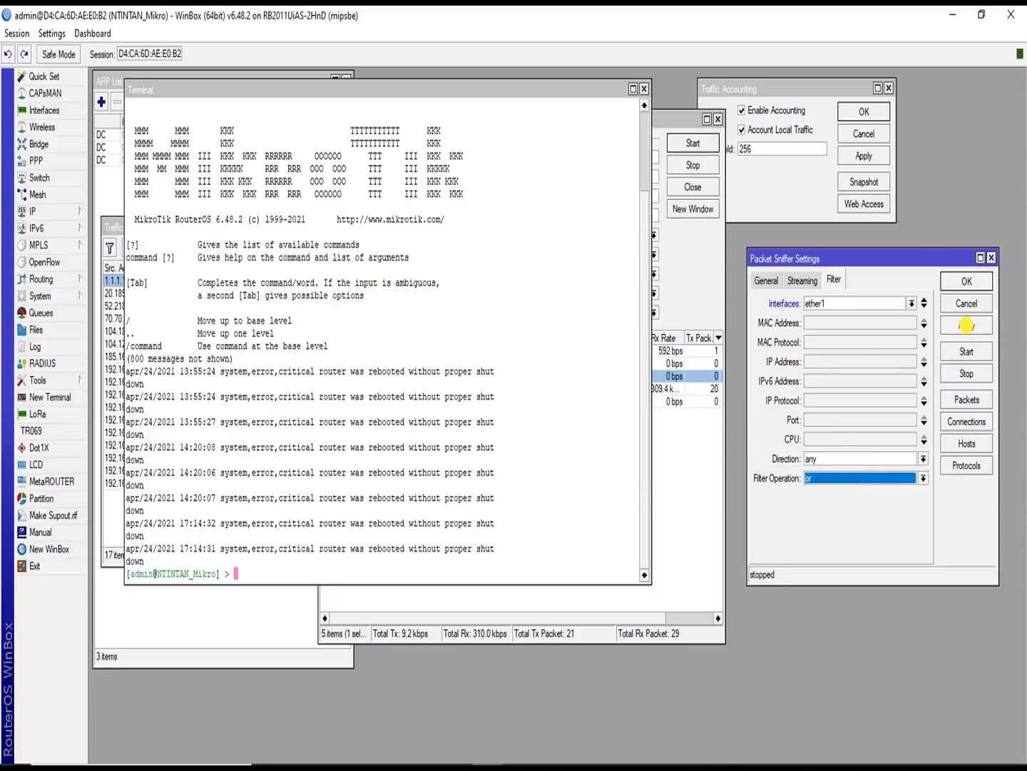
{"action": "left_click", "coordinate": [967, 326]}
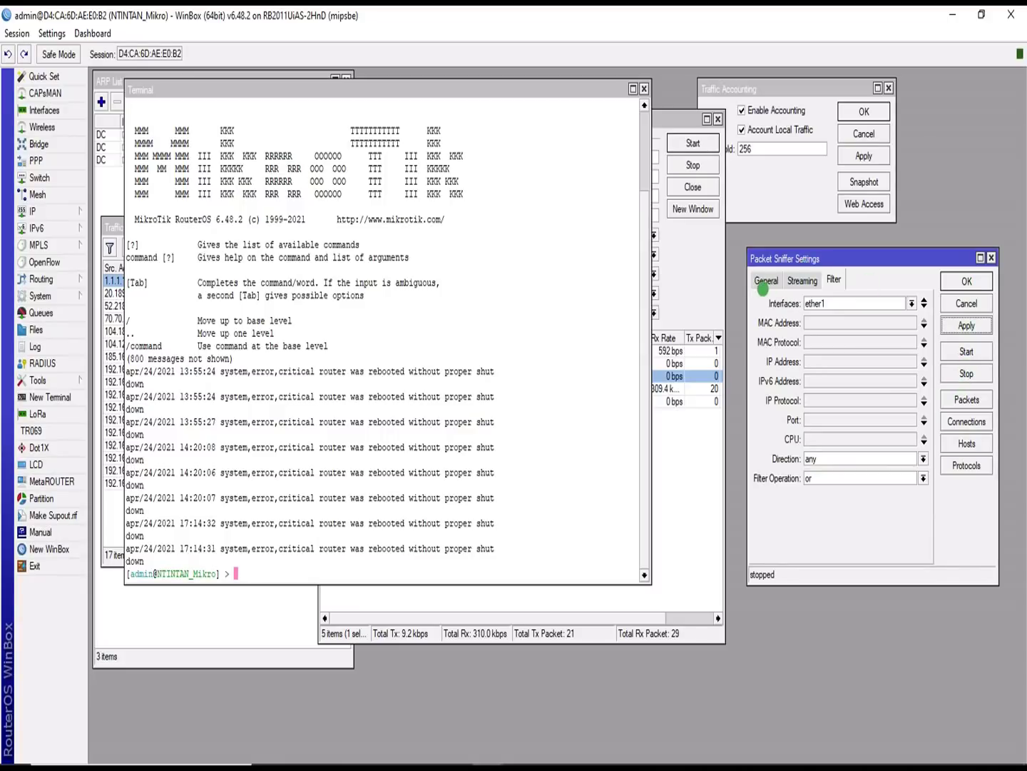
Step: Start the packet sniffer from the General tab and close the settings with OK
{"action": "left_click", "coordinate": [764, 281]}
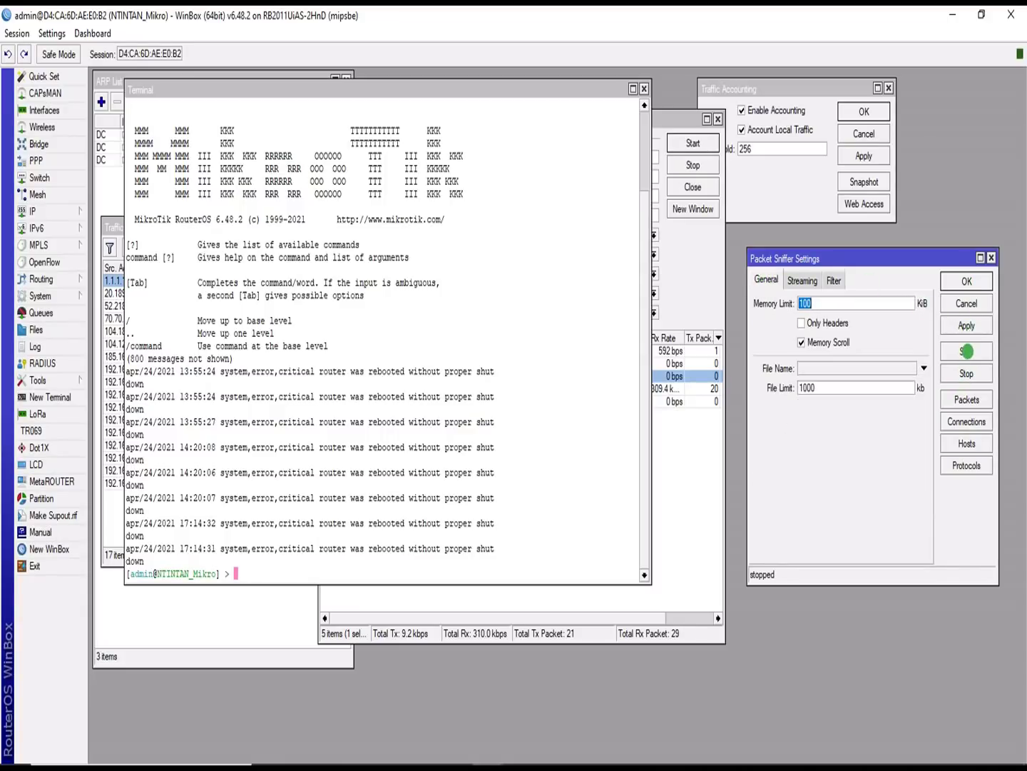
{"action": "left_click", "coordinate": [967, 351]}
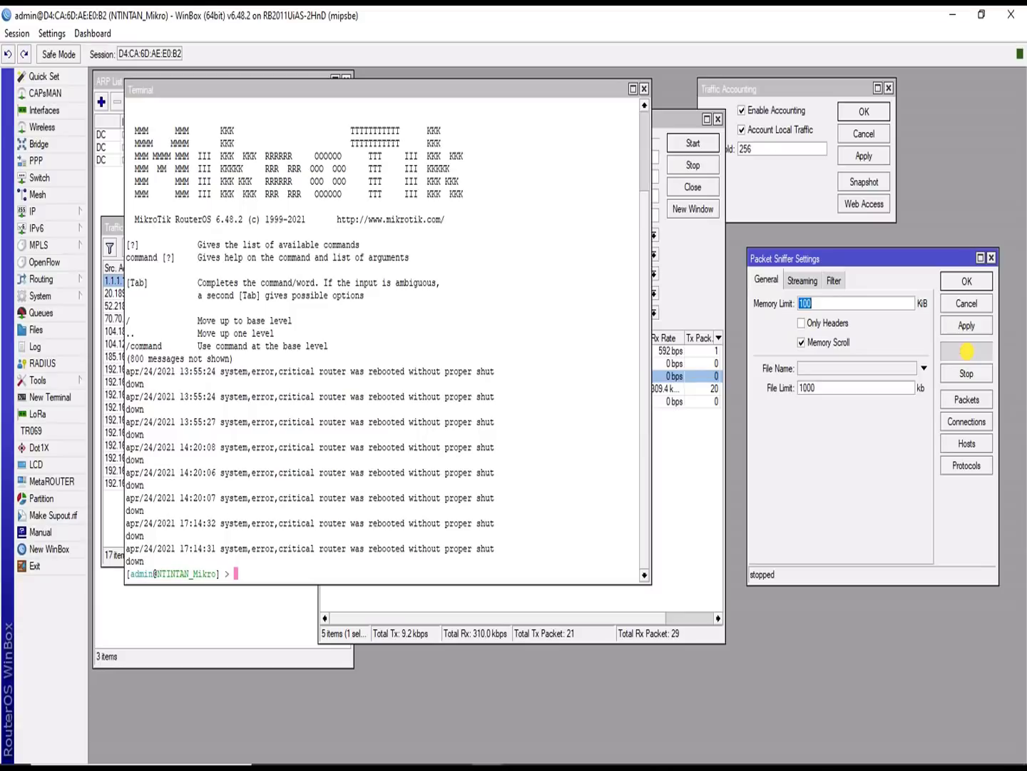
{"action": "left_click", "coordinate": [967, 281]}
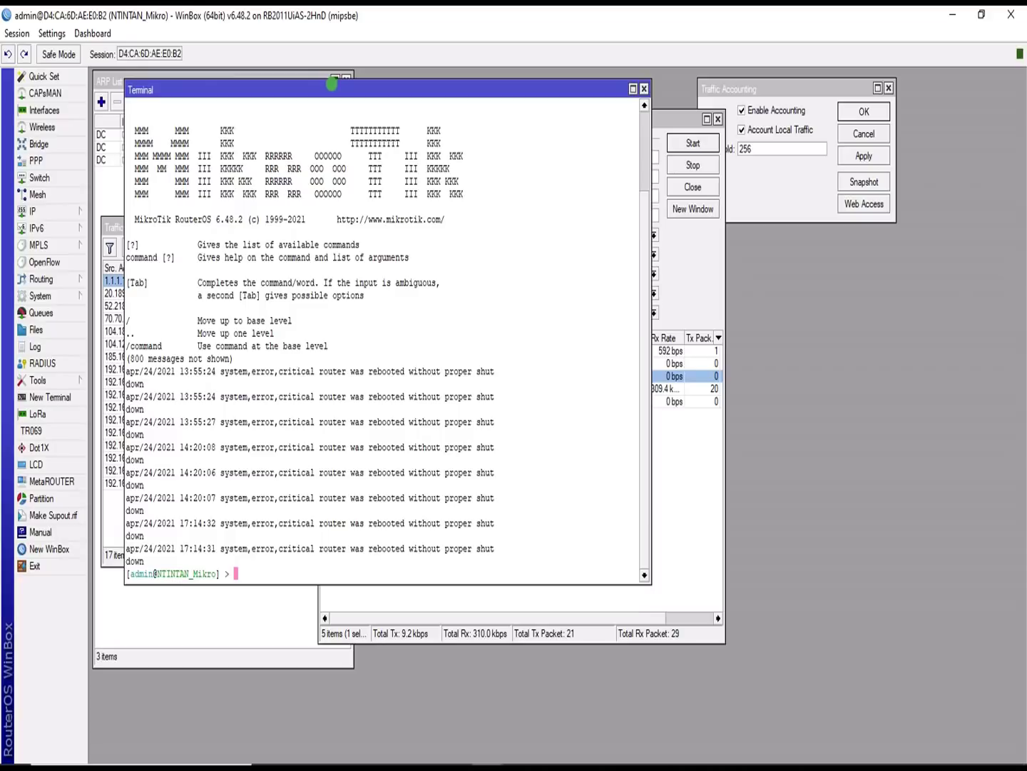
Step: Move the Terminal and run tool sniffer connection print to list captured connections
{"action": "left_click_drag", "start_coordinate": [332, 86], "coordinate": [564, 120]}
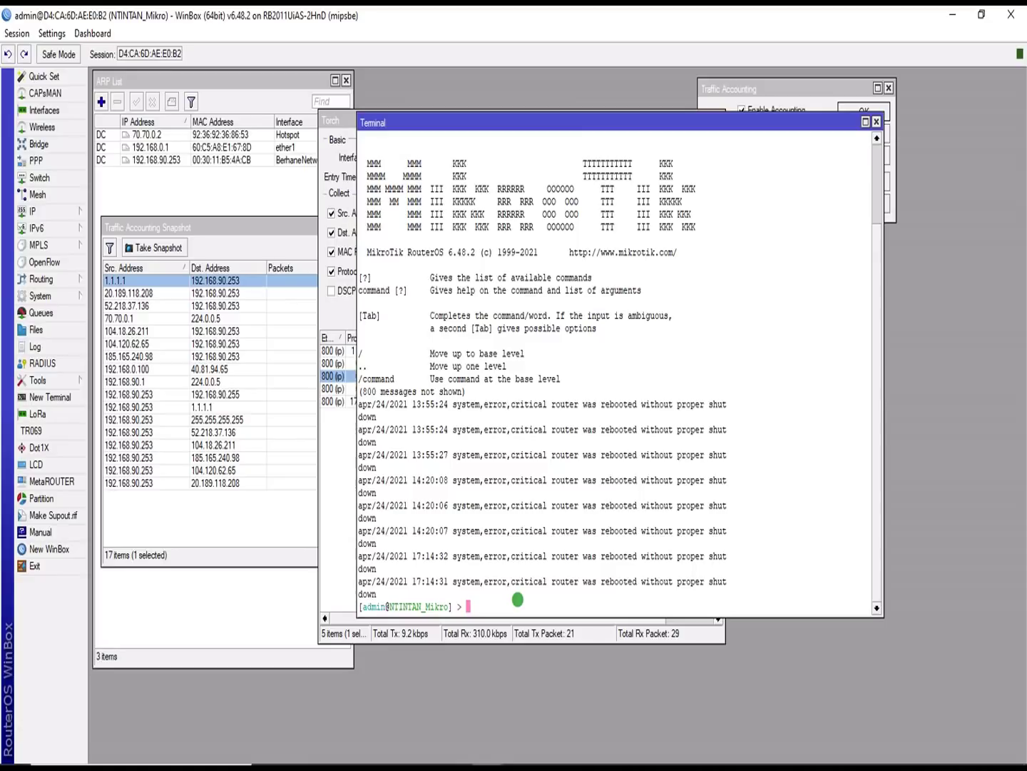
{"action": "type", "text": "tool"}
{"action": "key", "text": "Return"}
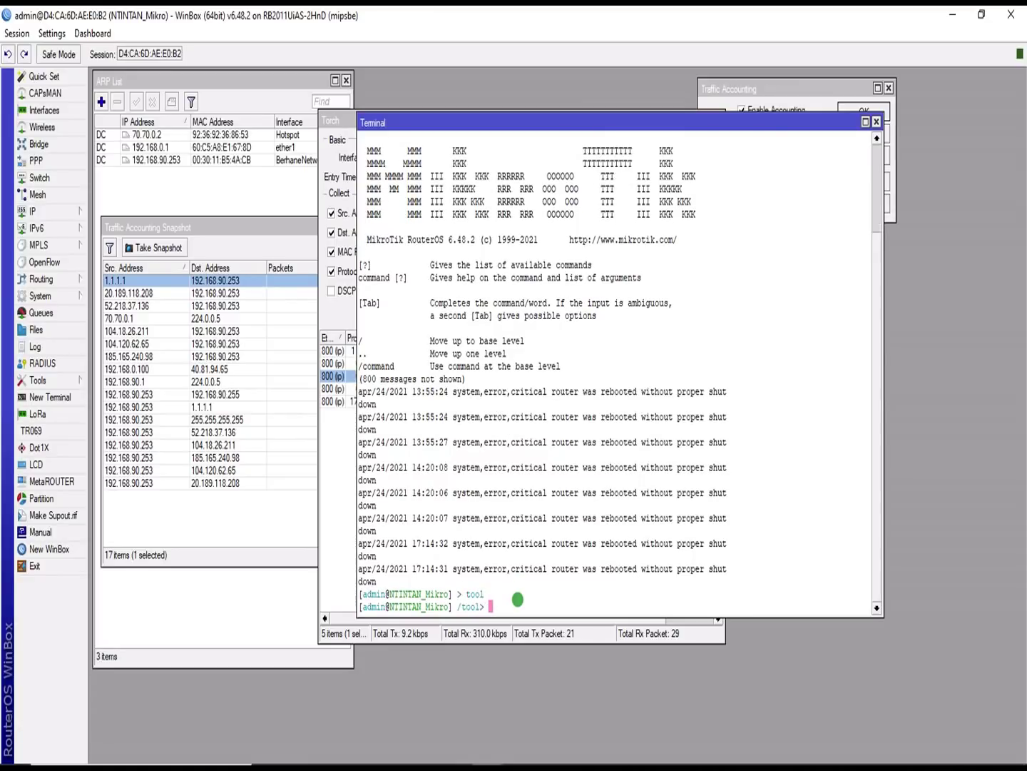
{"action": "type", "text": "sni"}
{"action": "key", "text": "Tab"}
{"action": "key", "text": "Return"}
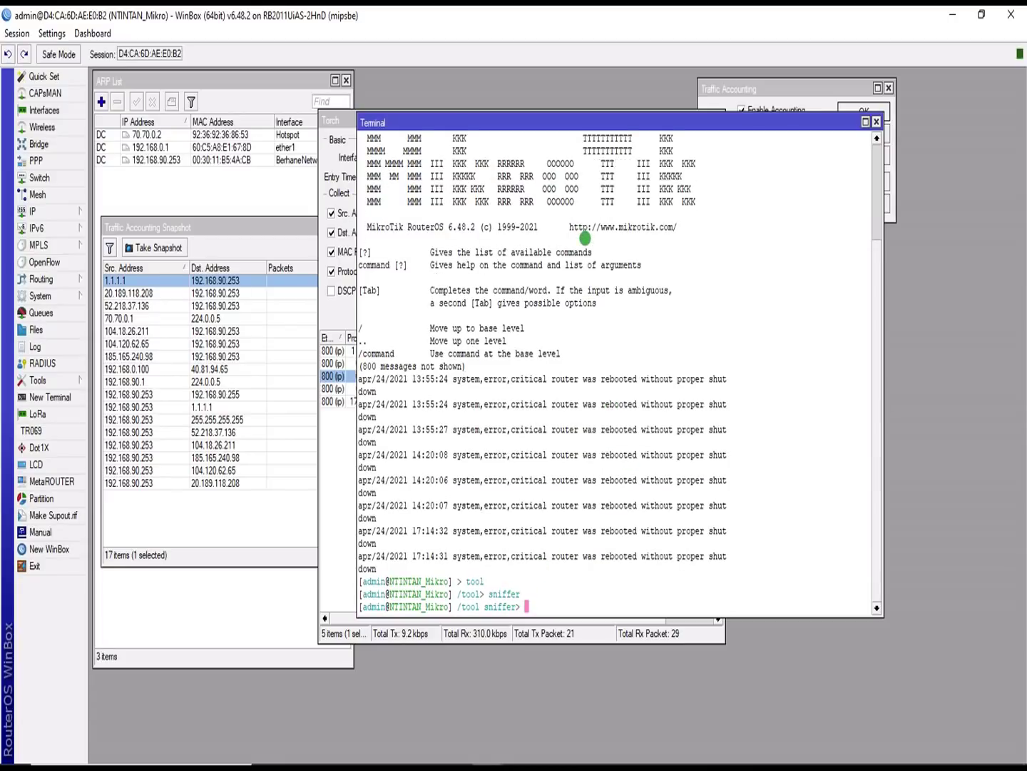
{"action": "type", "text": "co"}
{"action": "key", "text": "Tab"}
{"action": "key", "text": "Tab"}
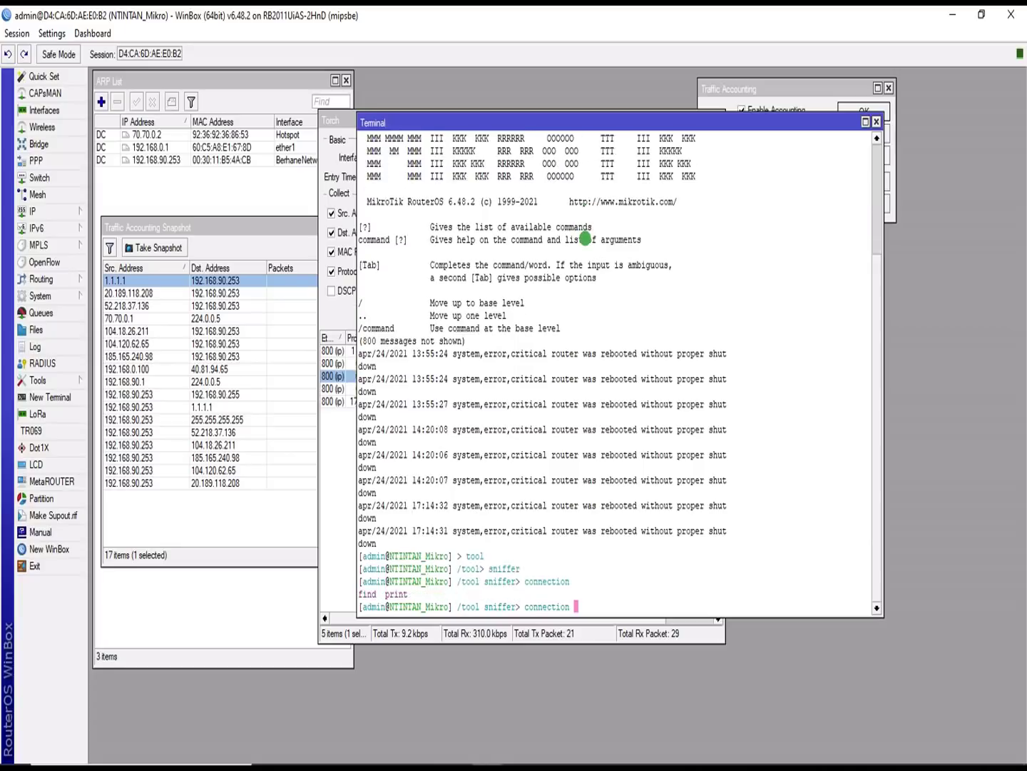
{"action": "type", "text": "pr"}
{"action": "key", "text": "Tab"}
{"action": "key", "text": "Return"}
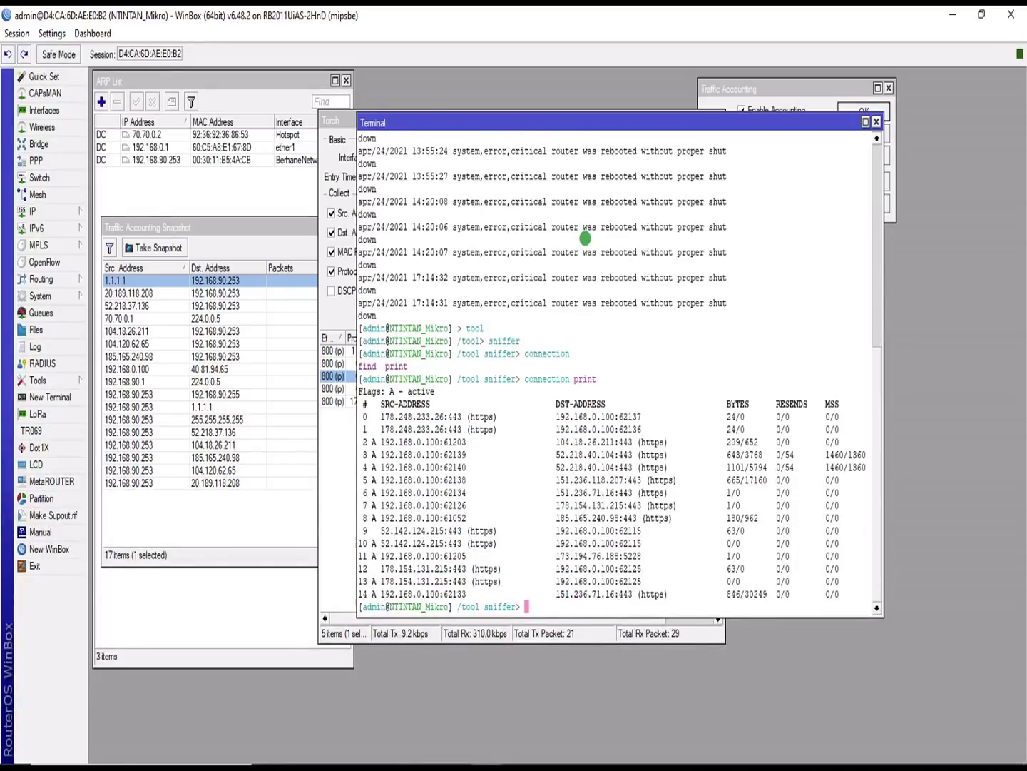
Step: Rerun the listing as connection print follow for a live-updating table
{"action": "key", "text": "Up"}
{"action": "type", "text": "follow"}
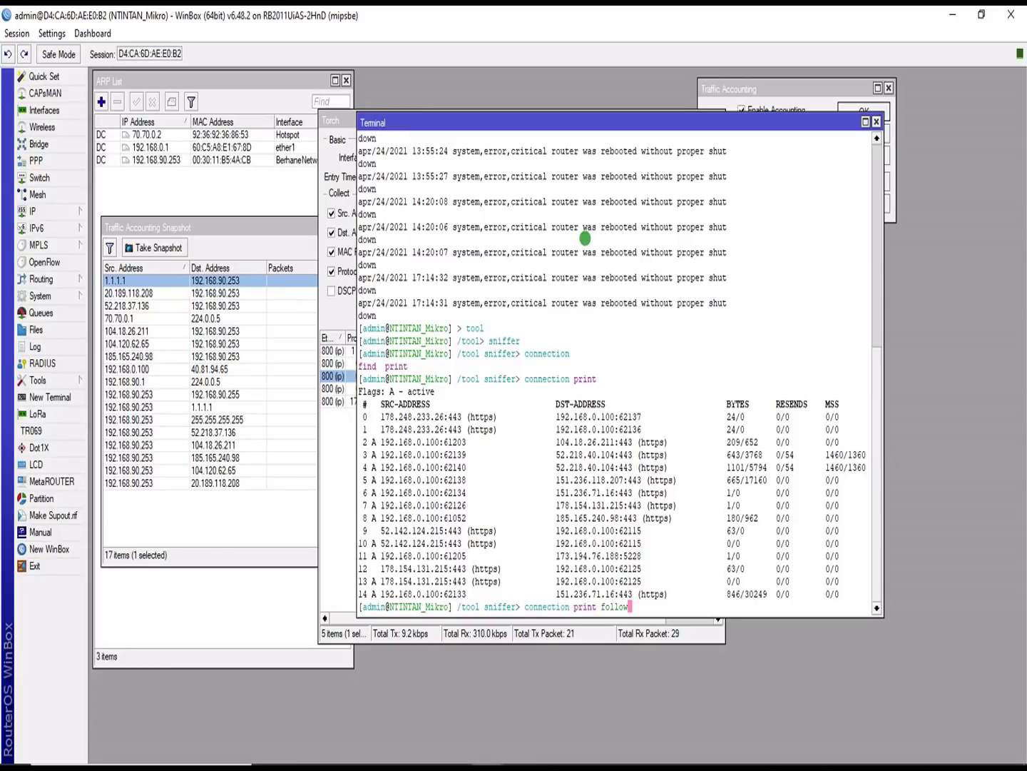
{"action": "key", "text": "Return"}
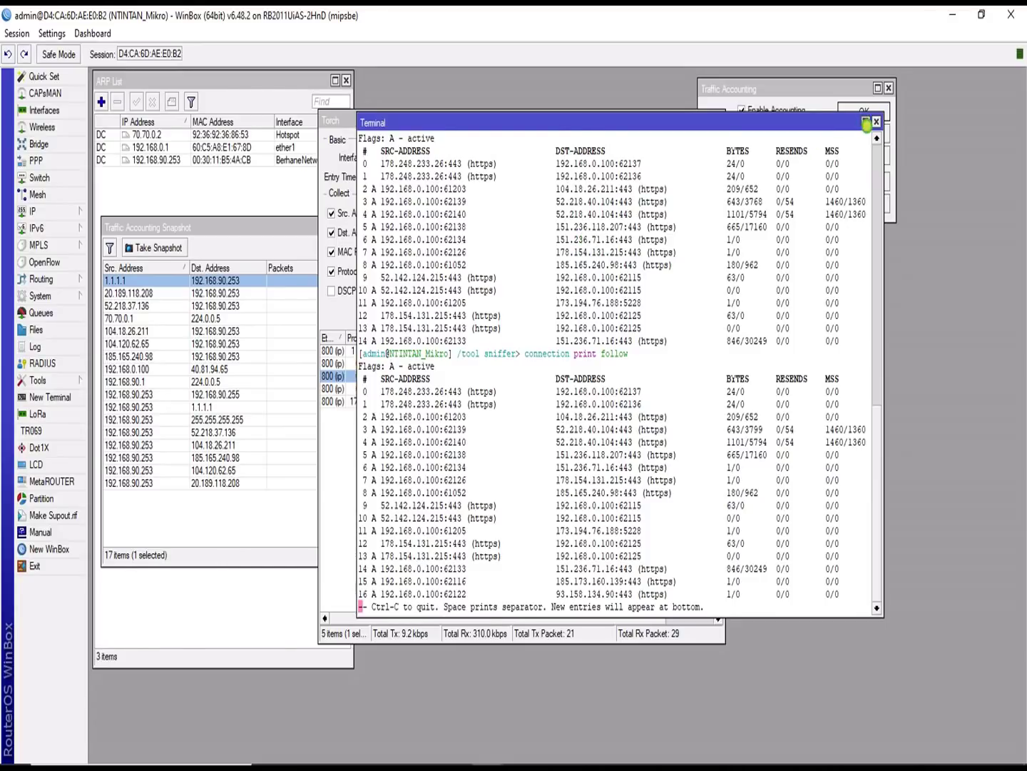
{"action": "left_click", "coordinate": [866, 121]}
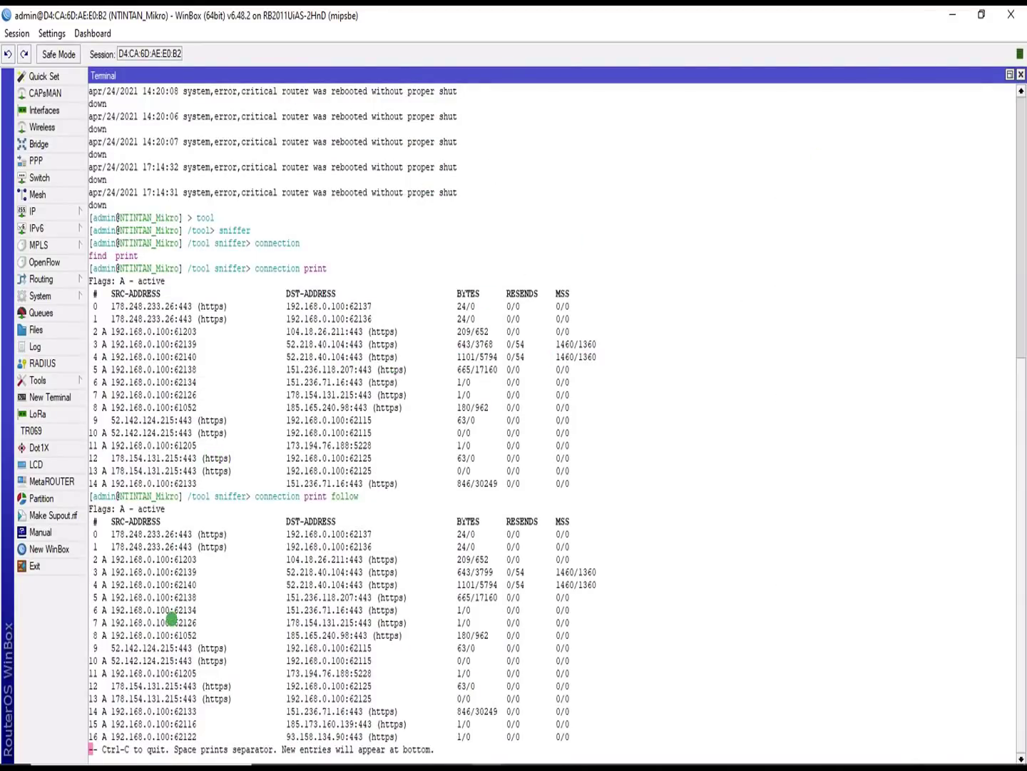
Step: Select the first row's source address and its https label in the maximized Terminal
{"action": "mouse_move", "coordinate": [290, 761]}
{"action": "left_click_drag", "start_coordinate": [107, 532], "coordinate": [194, 534]}
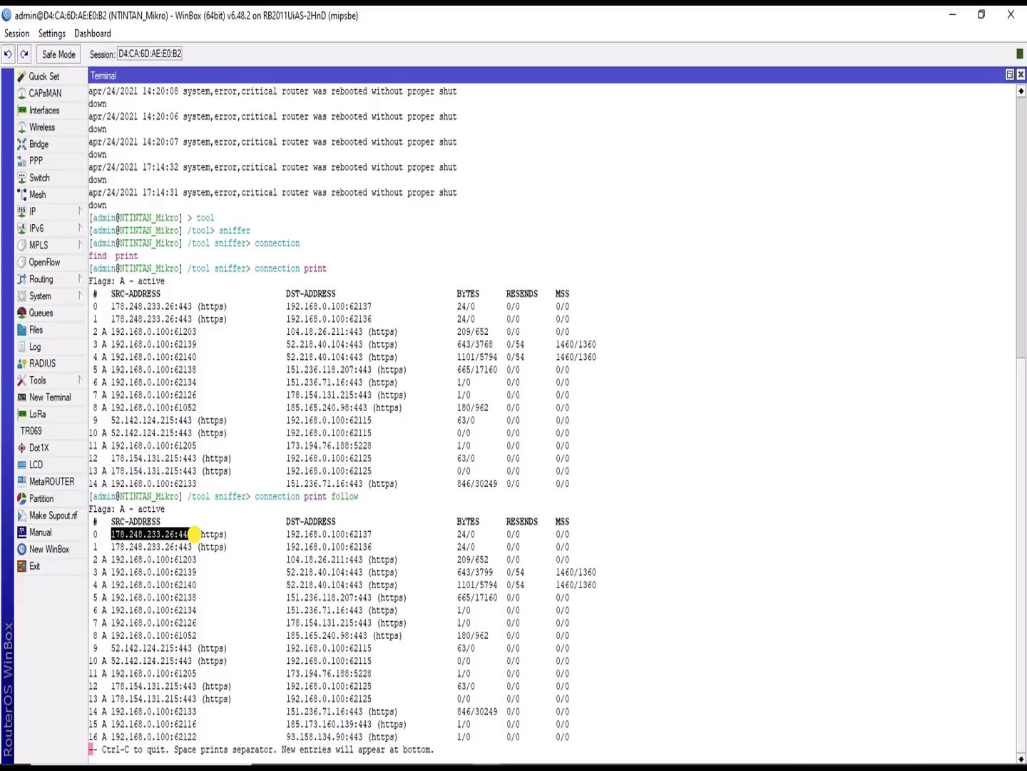
{"action": "left_click_drag", "start_coordinate": [194, 534], "coordinate": [232, 533]}
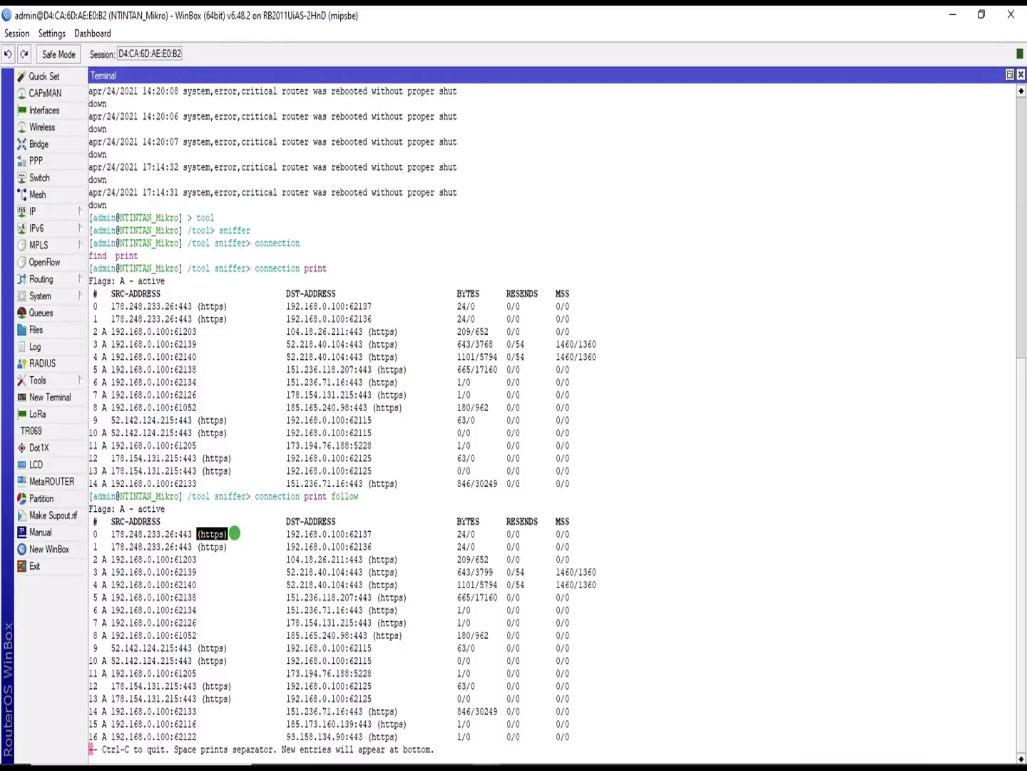
{"action": "left_click", "coordinate": [355, 533]}
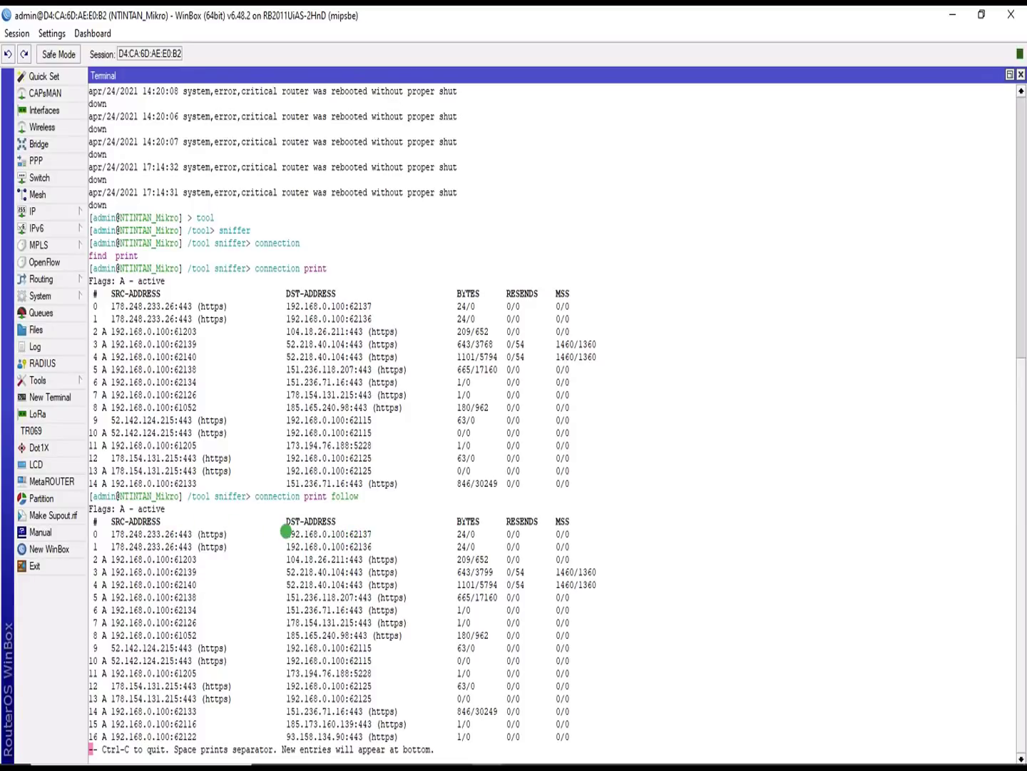
Step: Select the first row's destination address, port, and bytes, resends and MSS values
{"action": "left_click_drag", "start_coordinate": [286, 532], "coordinate": [348, 537]}
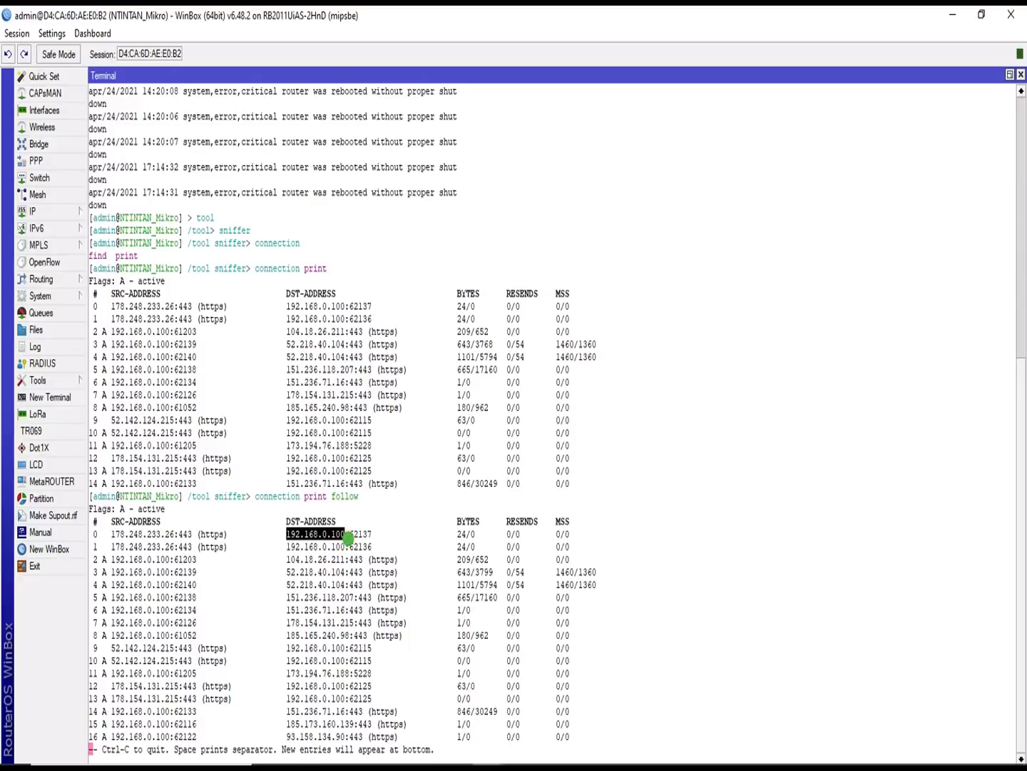
{"action": "left_click_drag", "start_coordinate": [371, 535], "coordinate": [351, 534]}
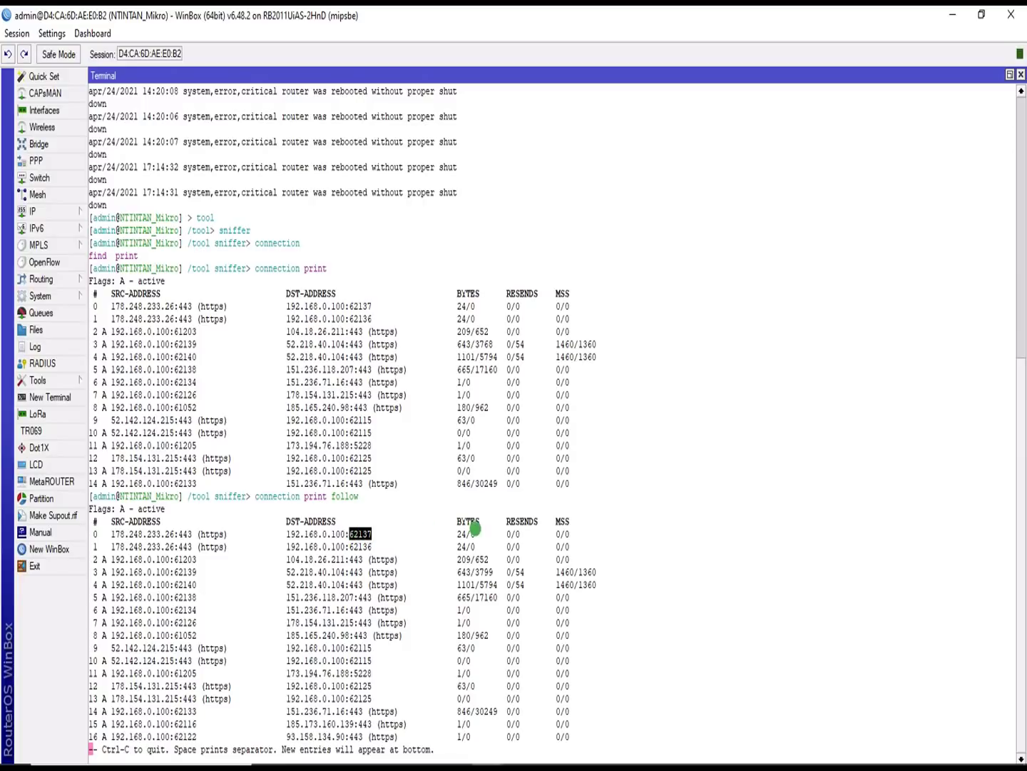
{"action": "left_click", "coordinate": [452, 533]}
{"action": "left_click_drag", "start_coordinate": [452, 534], "coordinate": [586, 537]}
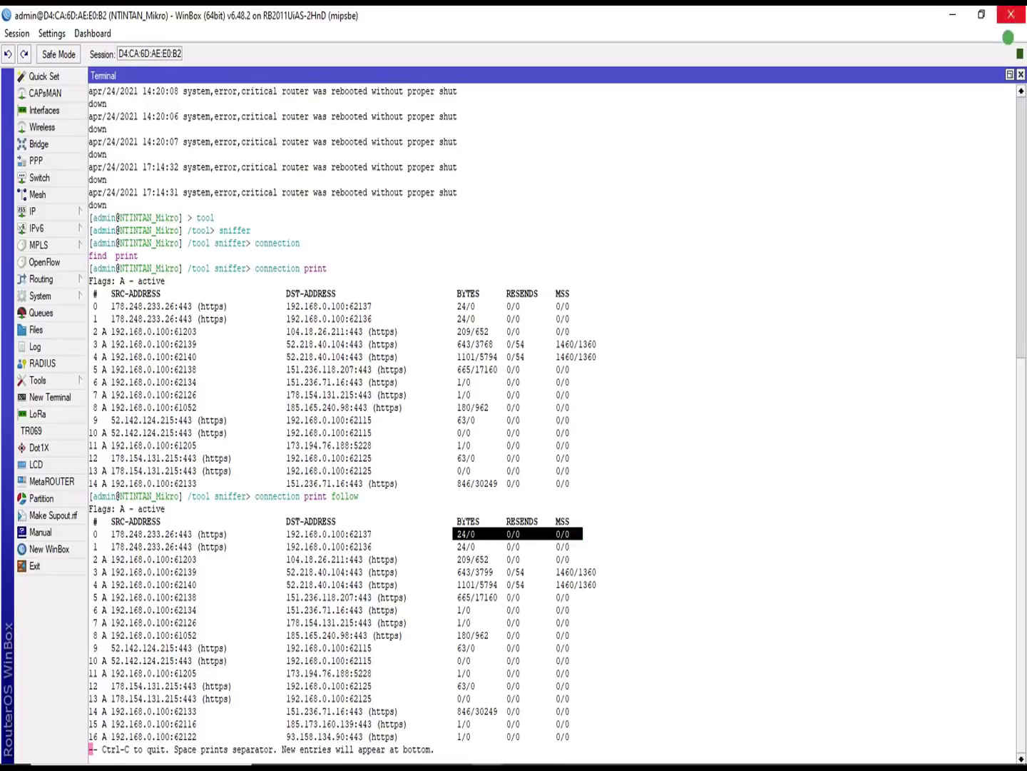
Step: Restore and shrink the Terminal, lengthen Traffic Accounting, and move Torch left to show everything
{"action": "left_click", "coordinate": [1010, 74]}
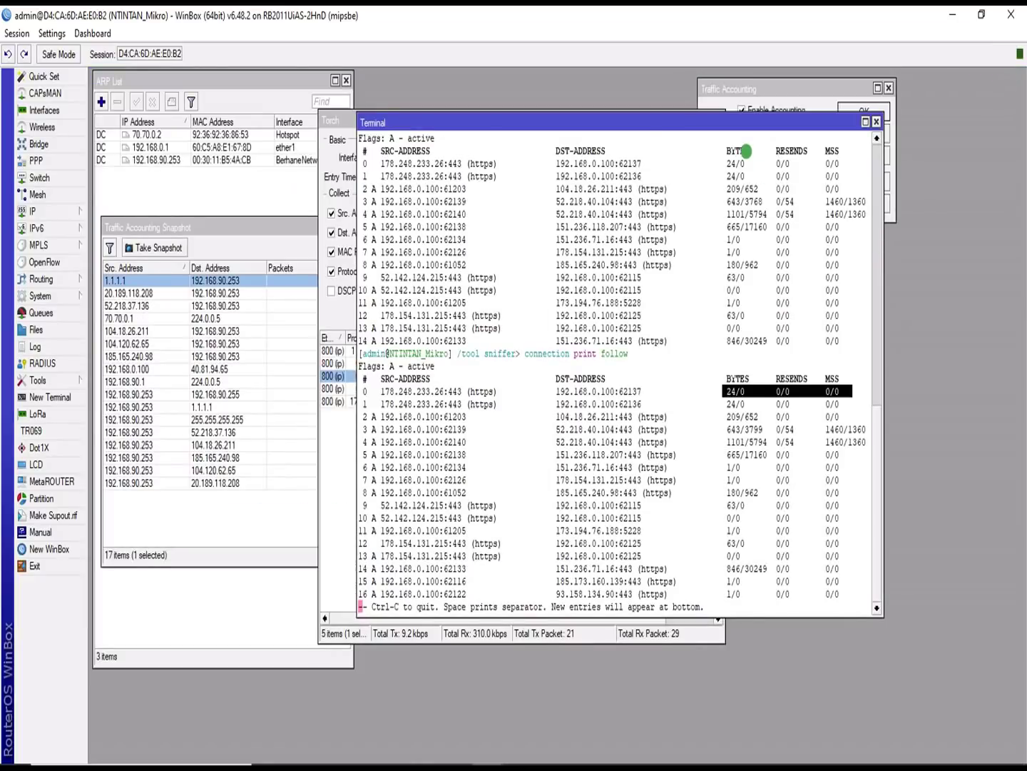
{"action": "left_click_drag", "start_coordinate": [619, 120], "coordinate": [654, 233]}
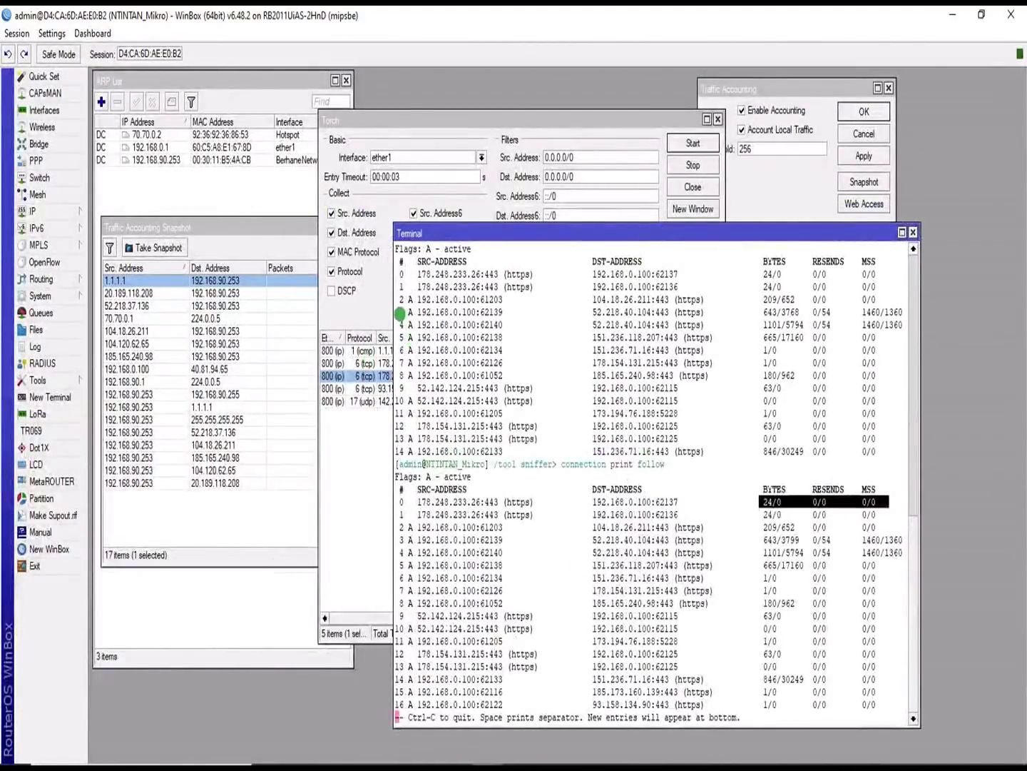
{"action": "left_click_drag", "start_coordinate": [393, 312], "coordinate": [557, 353]}
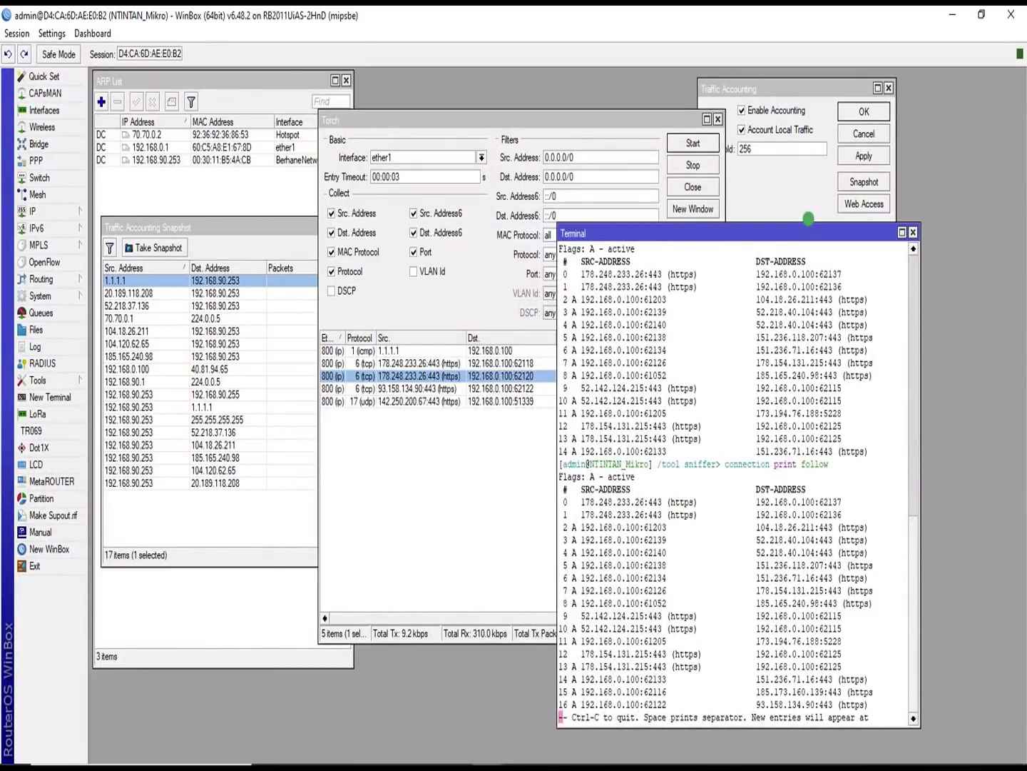
{"action": "left_click_drag", "start_coordinate": [794, 223], "coordinate": [807, 311]}
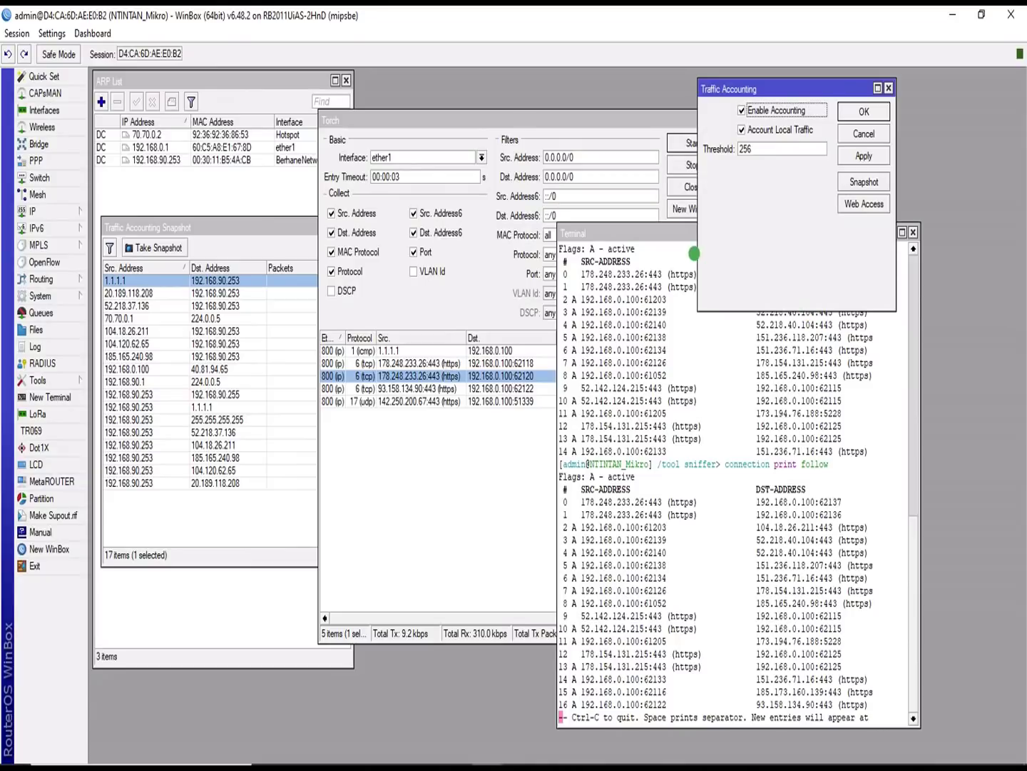
{"action": "left_click", "coordinate": [682, 237]}
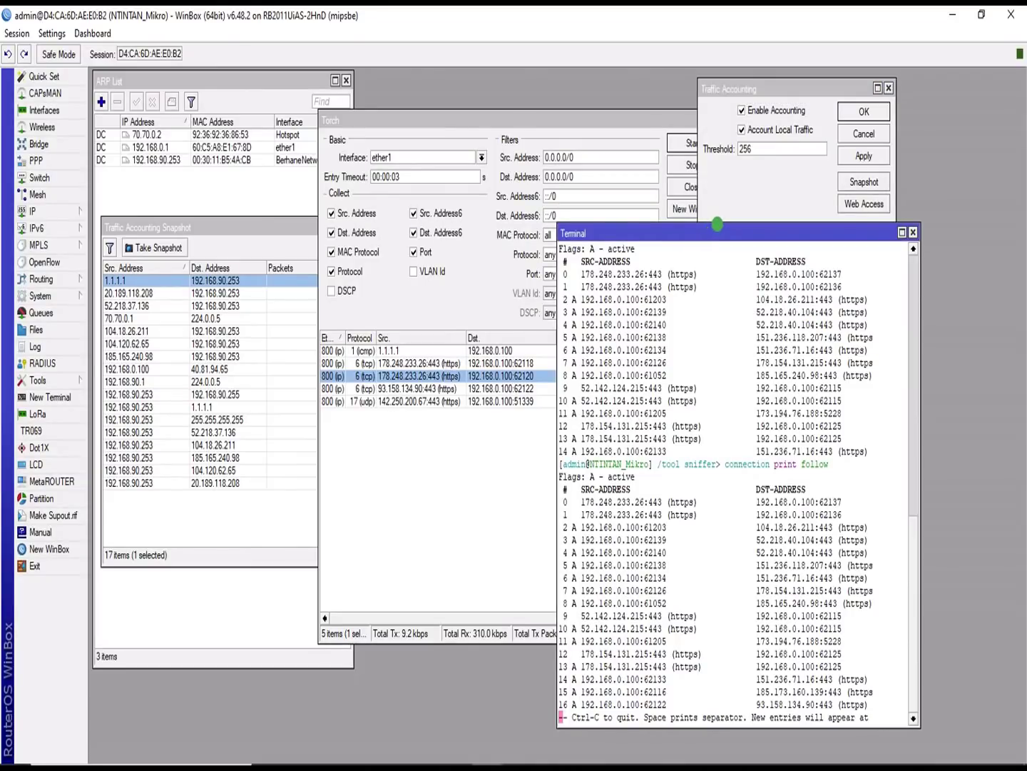
{"action": "left_click_drag", "start_coordinate": [717, 224], "coordinate": [719, 287]}
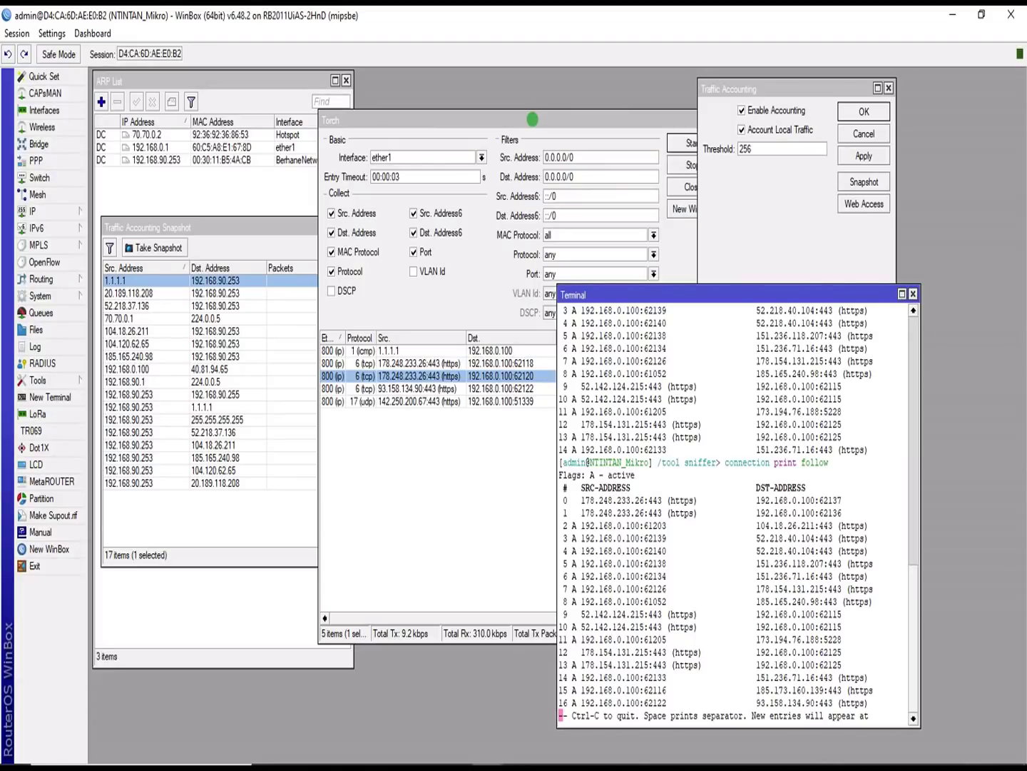
{"action": "left_click_drag", "start_coordinate": [532, 119], "coordinate": [360, 120]}
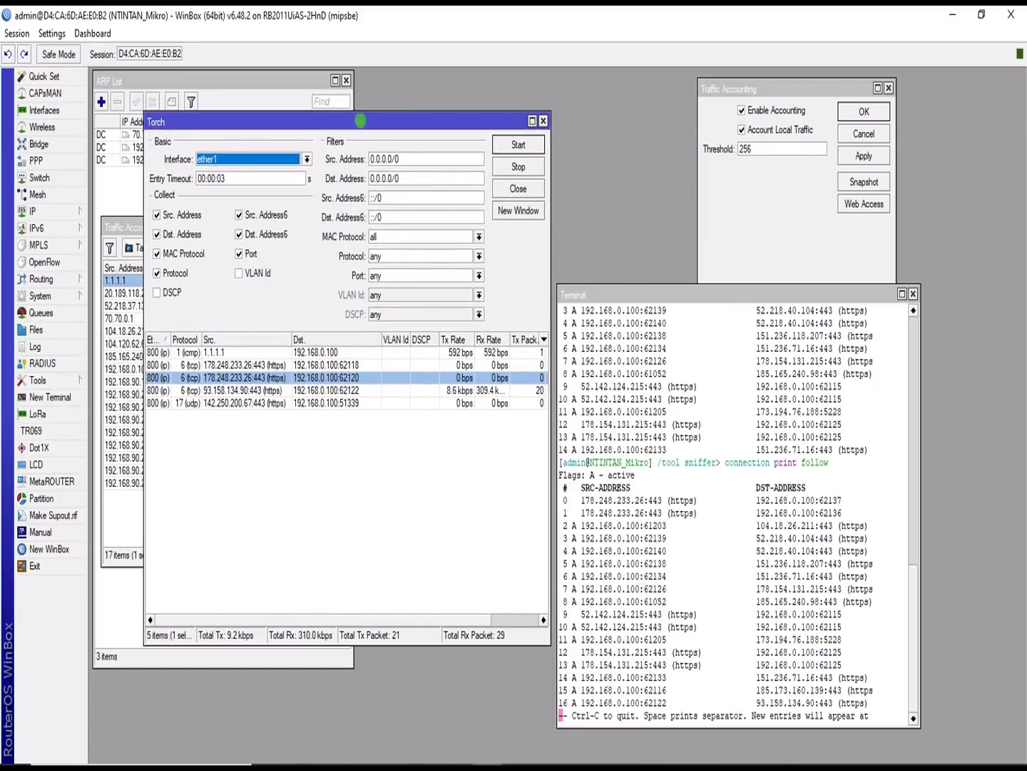